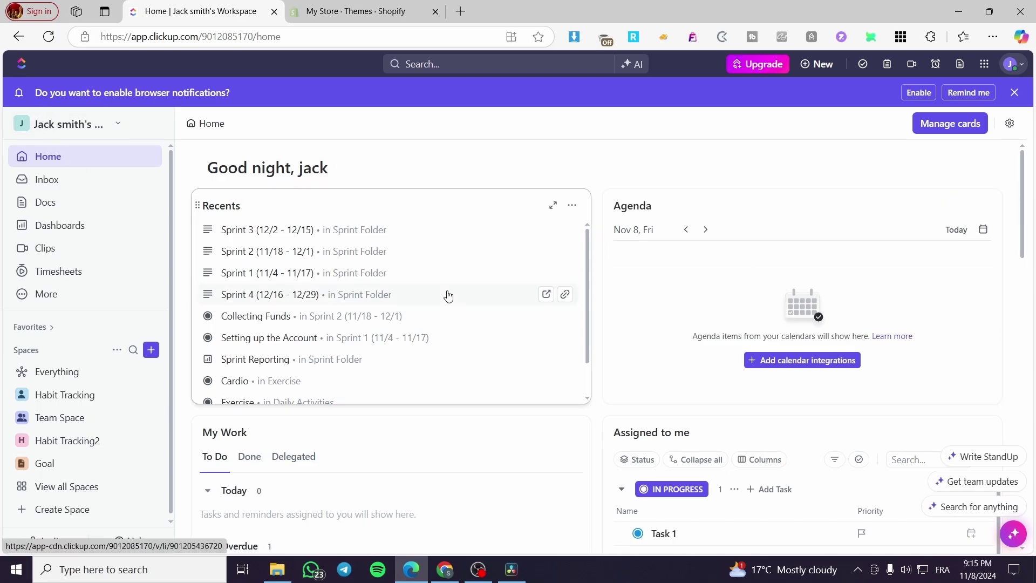
Start a new space and name it 'Ticket System'
scroll(518, 324, down, 2)
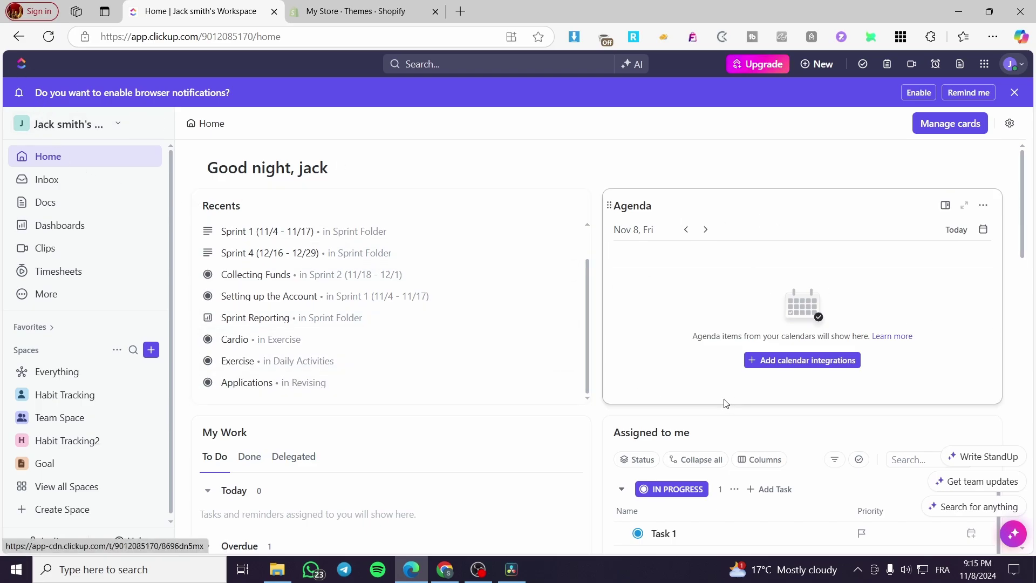
scroll(718, 399, down, 5)
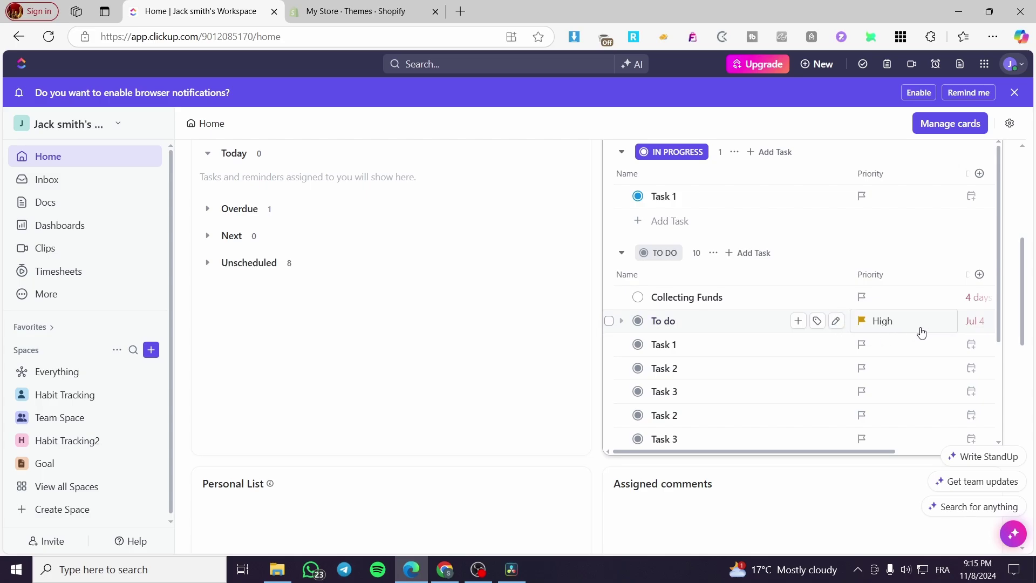
scroll(647, 342, up, 5)
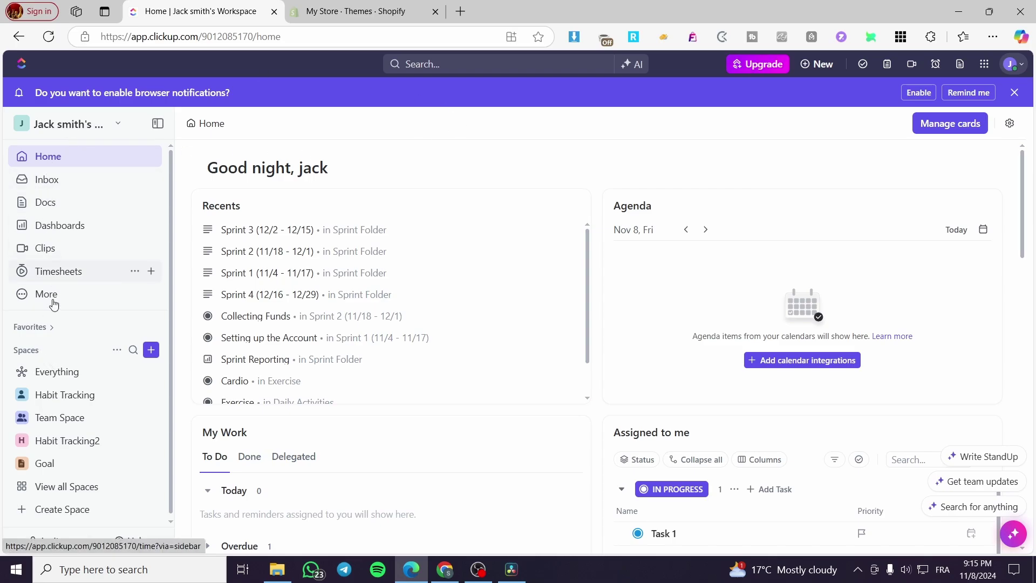
scroll(53, 358, down, 1)
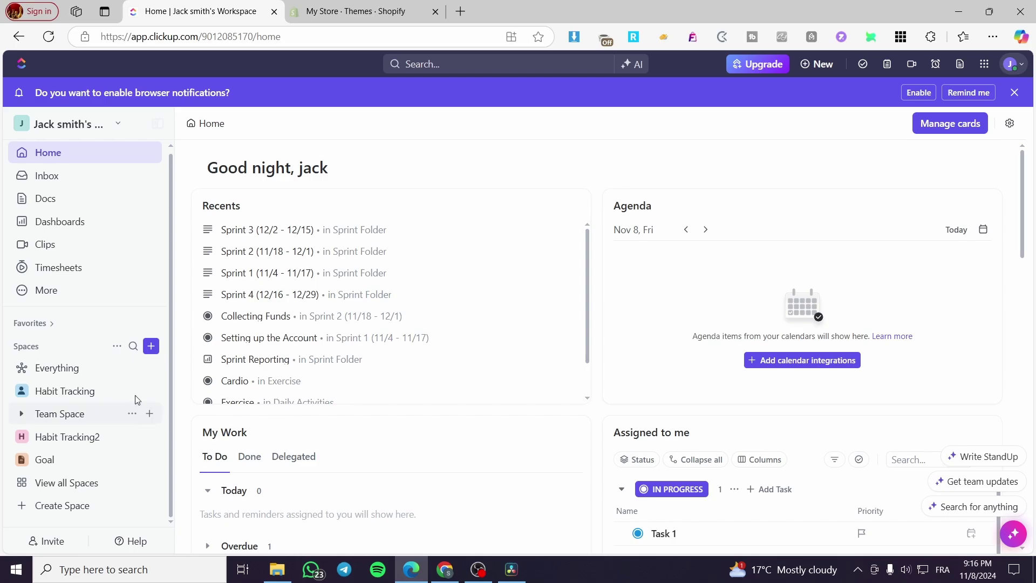
click(152, 347)
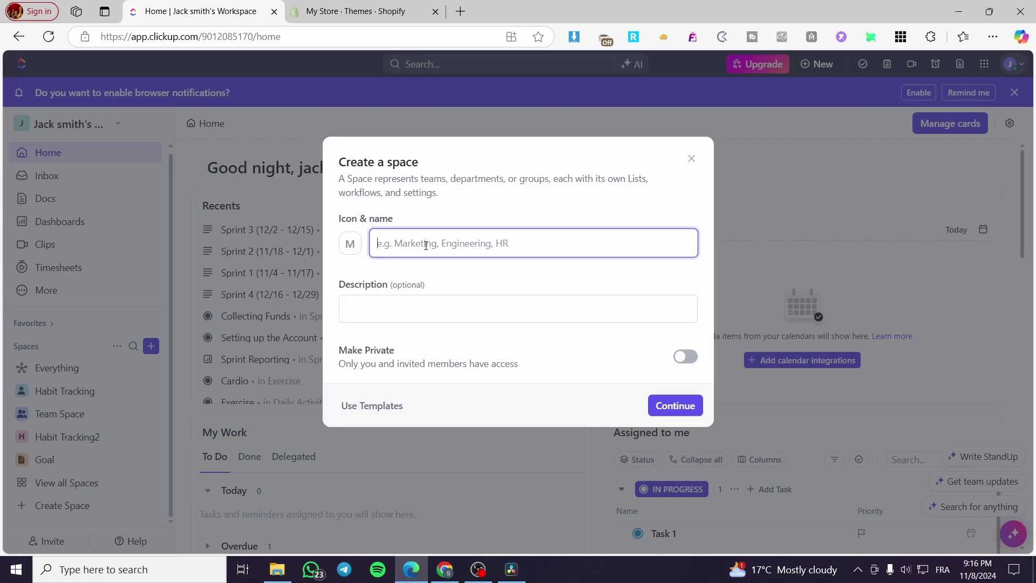
text(Ticket System)
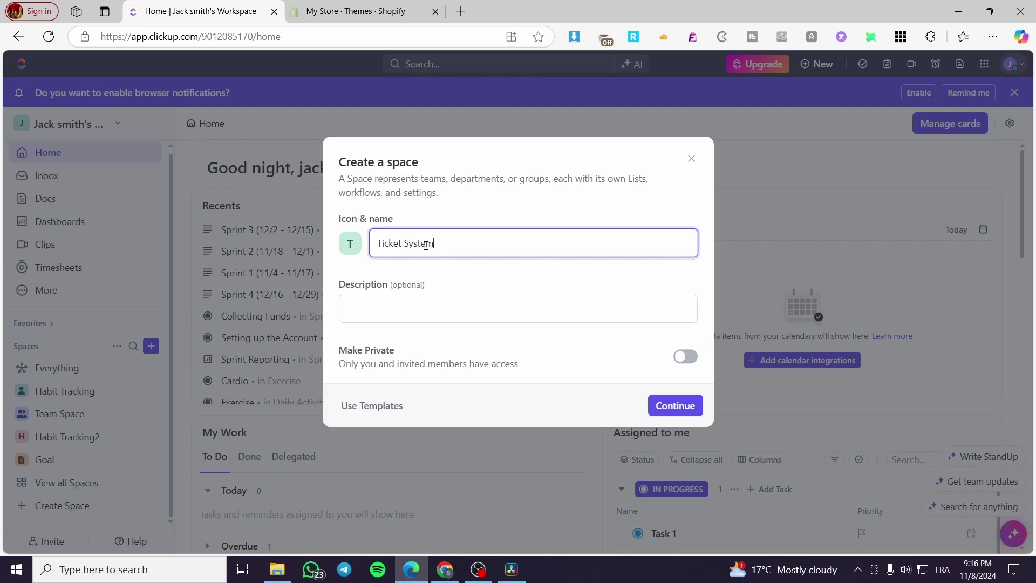
Give the space a magenta colour and a monitor icon
click(350, 244)
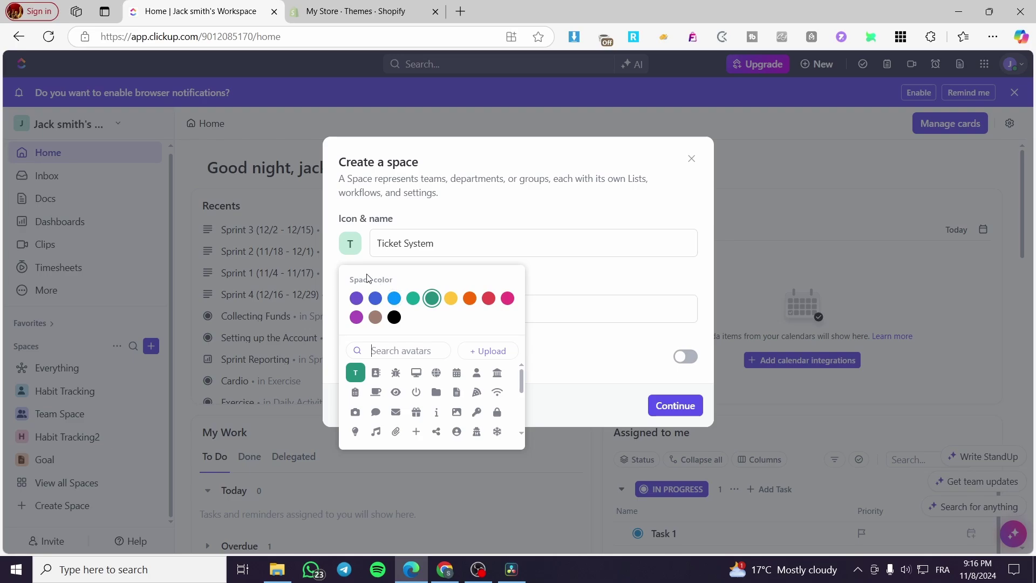
click(357, 298)
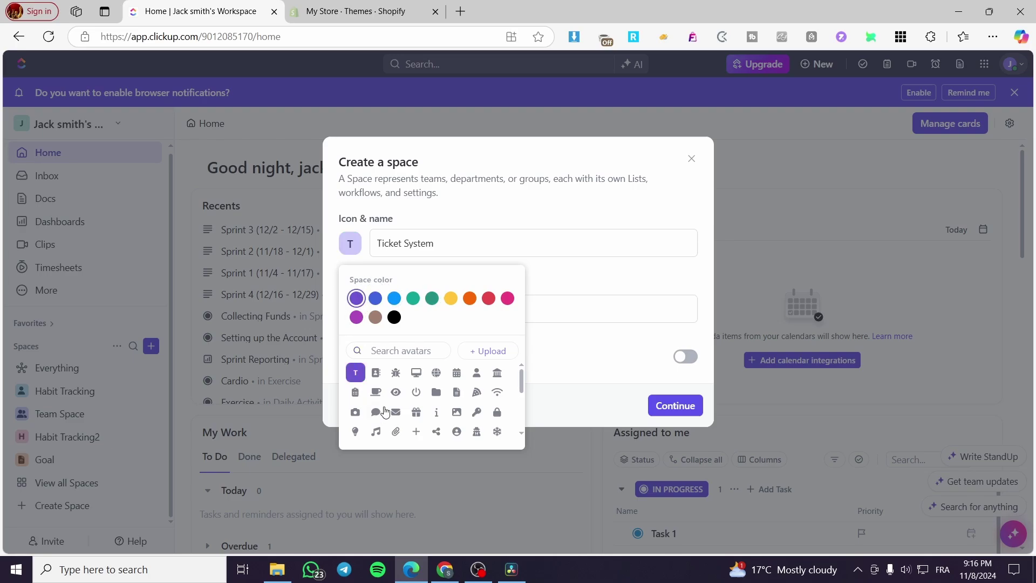
click(356, 318)
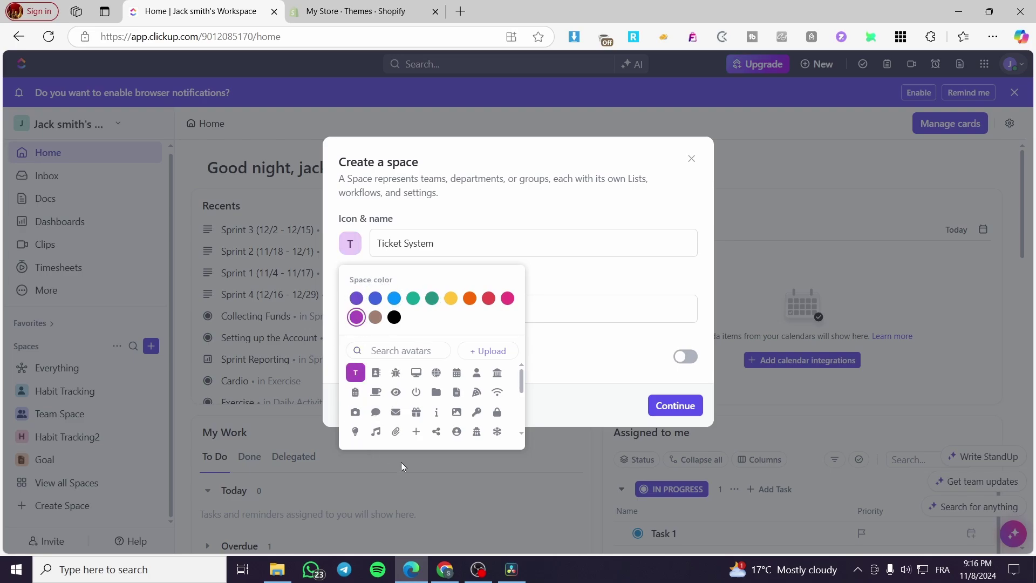
click(416, 374)
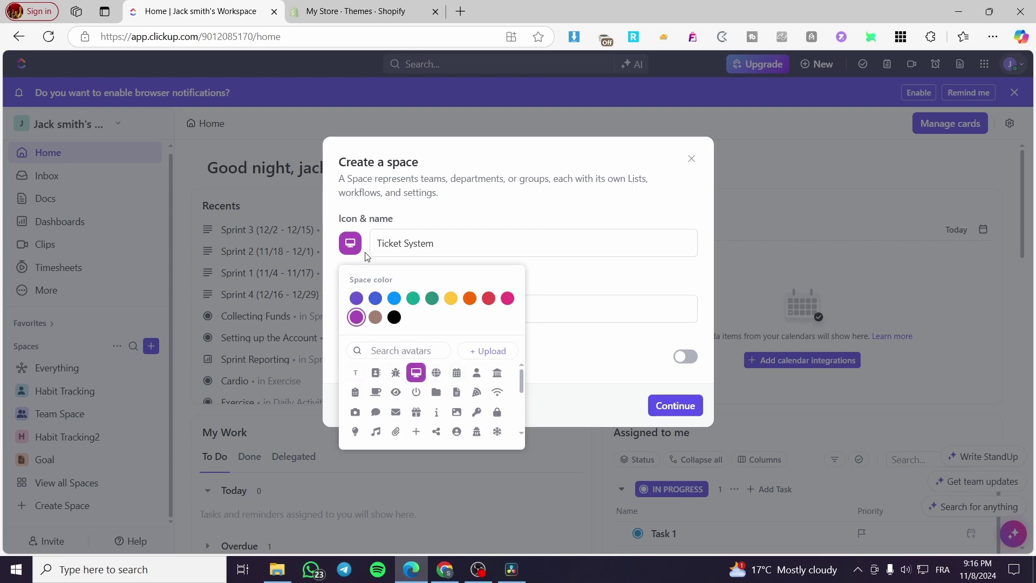
click(585, 292)
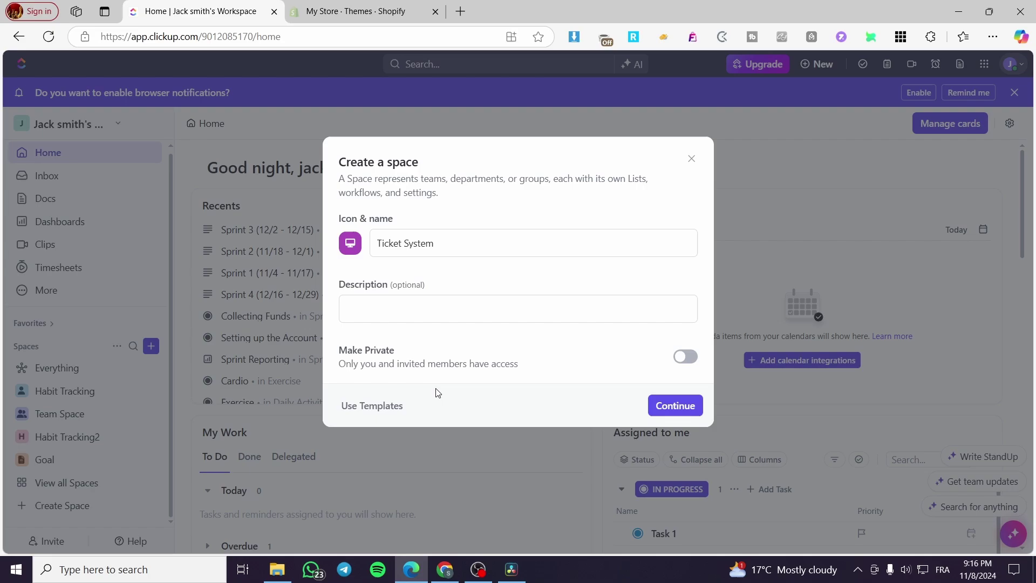
Set the space description to 'Ticket System', replacing a wrongly pasted link
click(382, 304)
triple_click(446, 249)
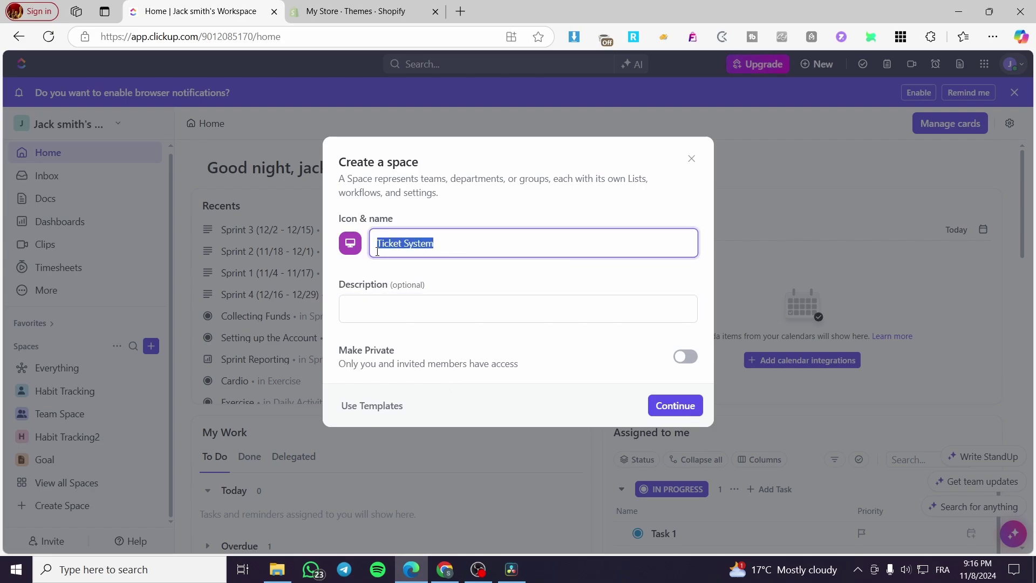
click(426, 315)
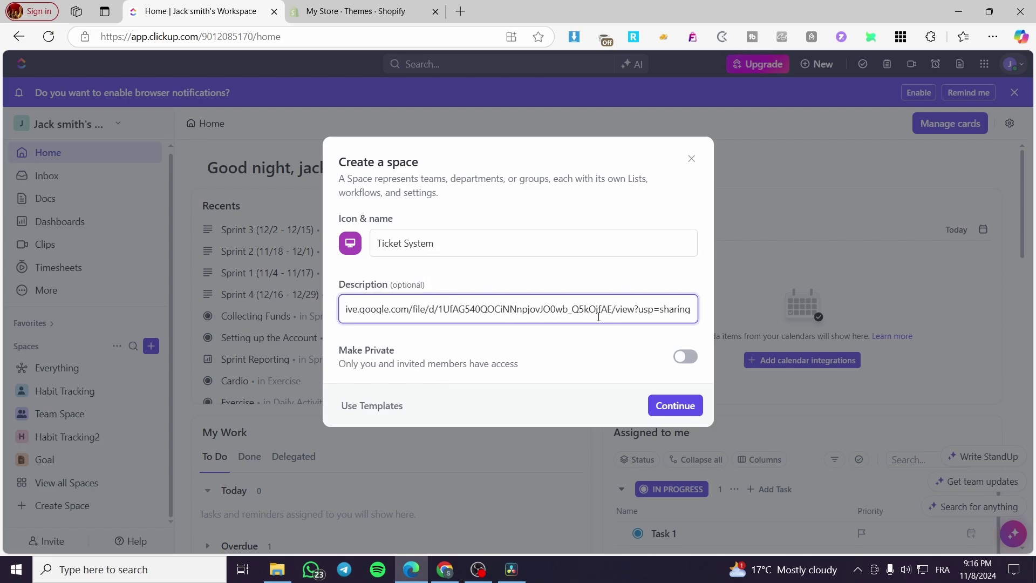
triple_click(638, 311)
key(BackSpace)
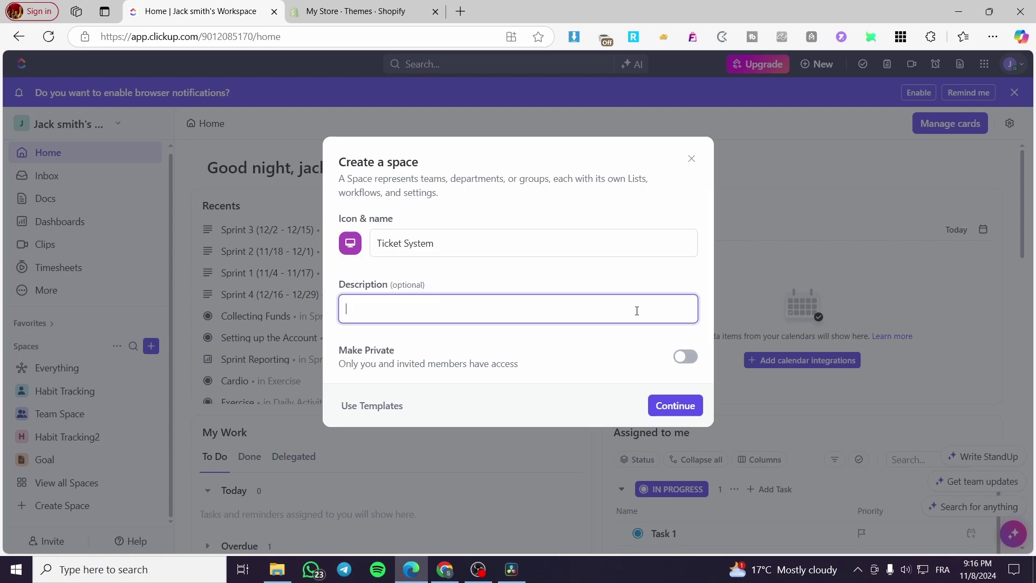
triple_click(461, 254)
key(ctrl+c)
click(395, 309)
key(ctrl+v)
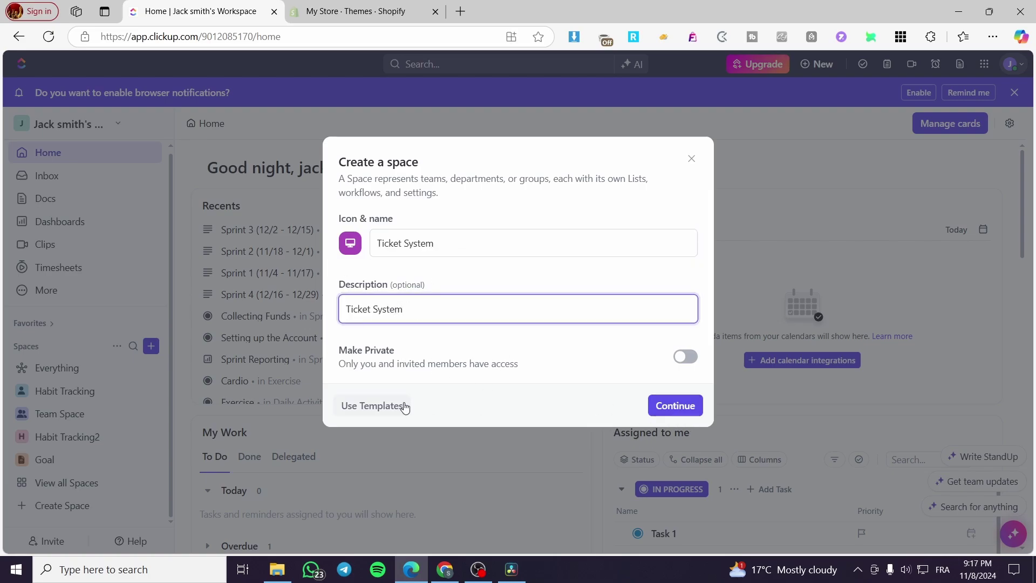
Continue to workflow setup and choose the Product + Engineering preset over Marketing Teams
click(685, 414)
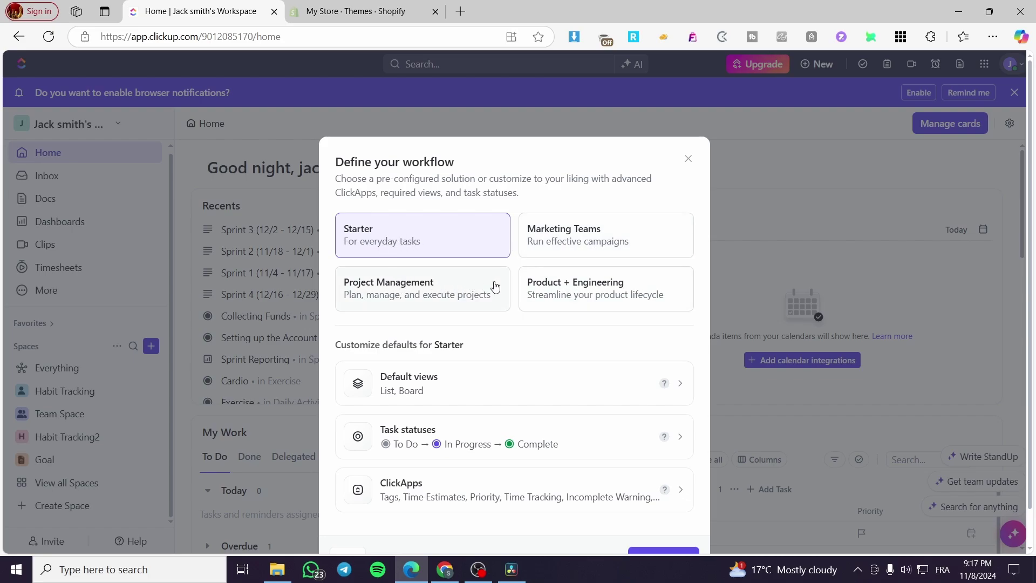
click(637, 247)
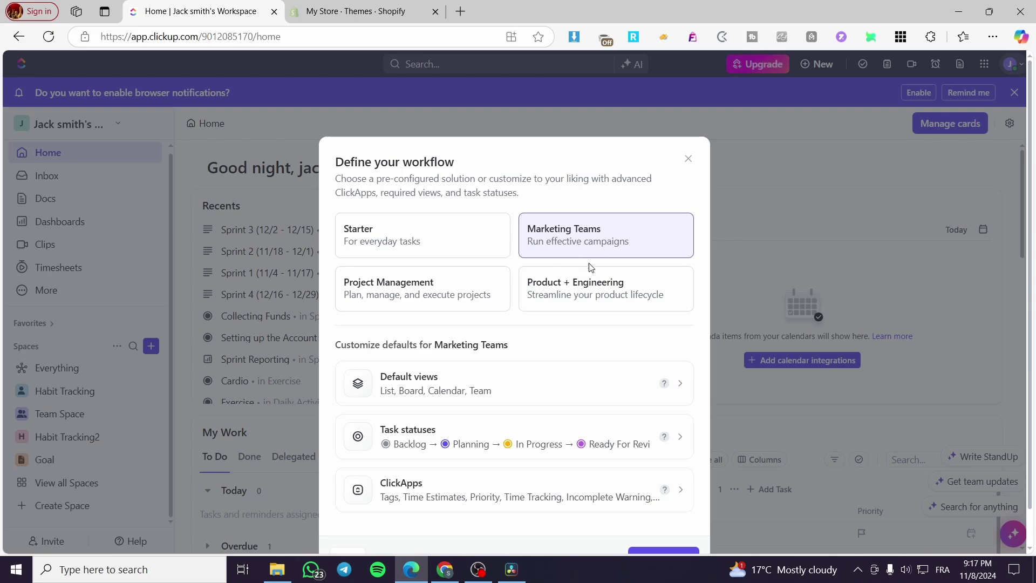
click(590, 293)
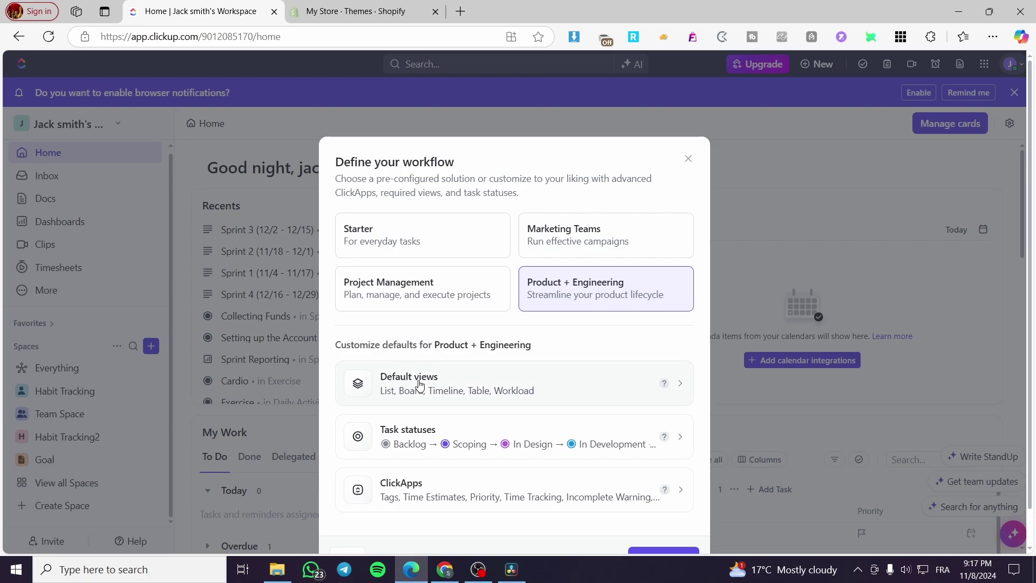
click(452, 384)
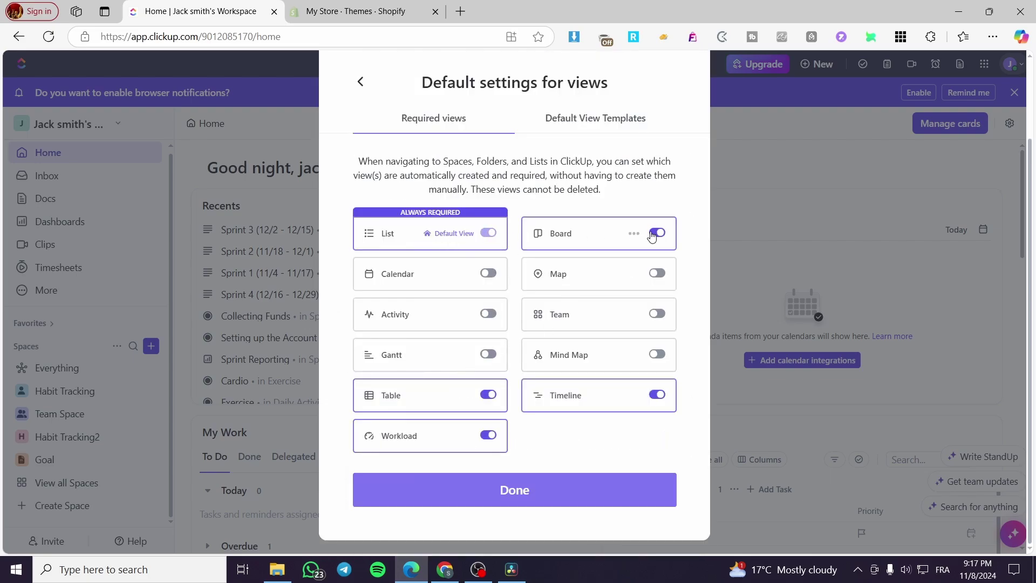
Add Team and Activity views, drop Table, Timeline and Workload, keeping List and Board
click(658, 315)
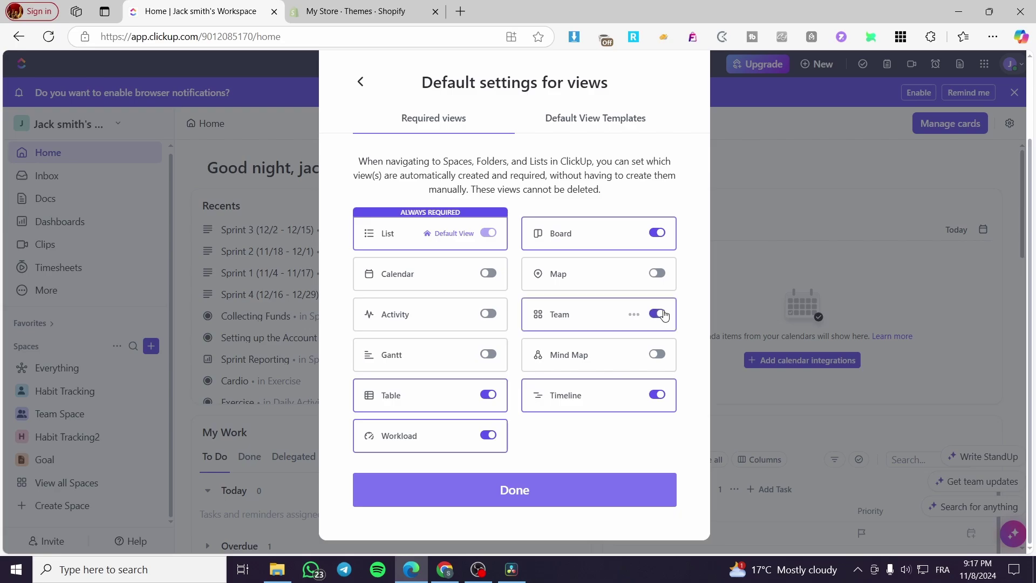
click(663, 398)
click(489, 398)
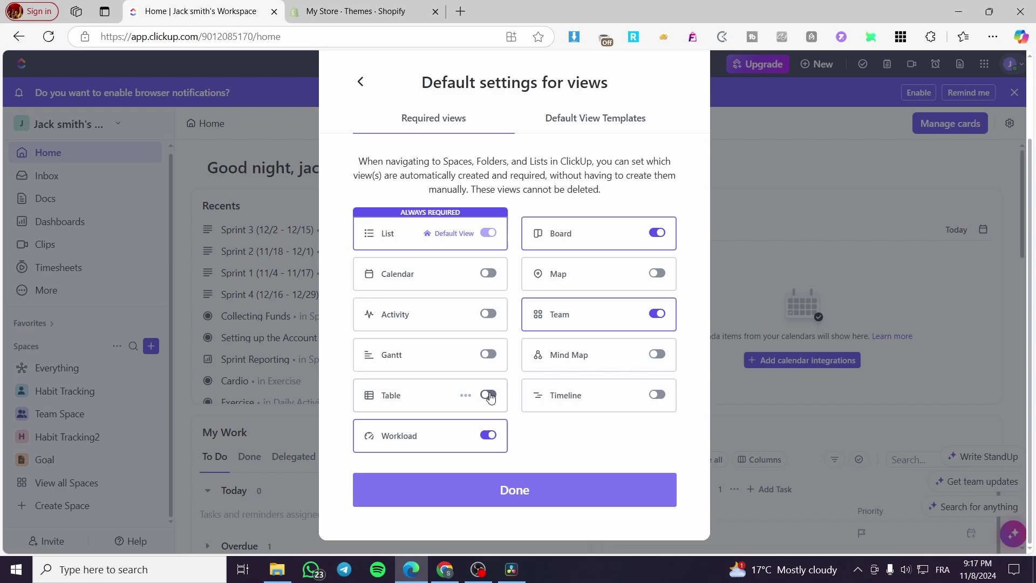
click(488, 437)
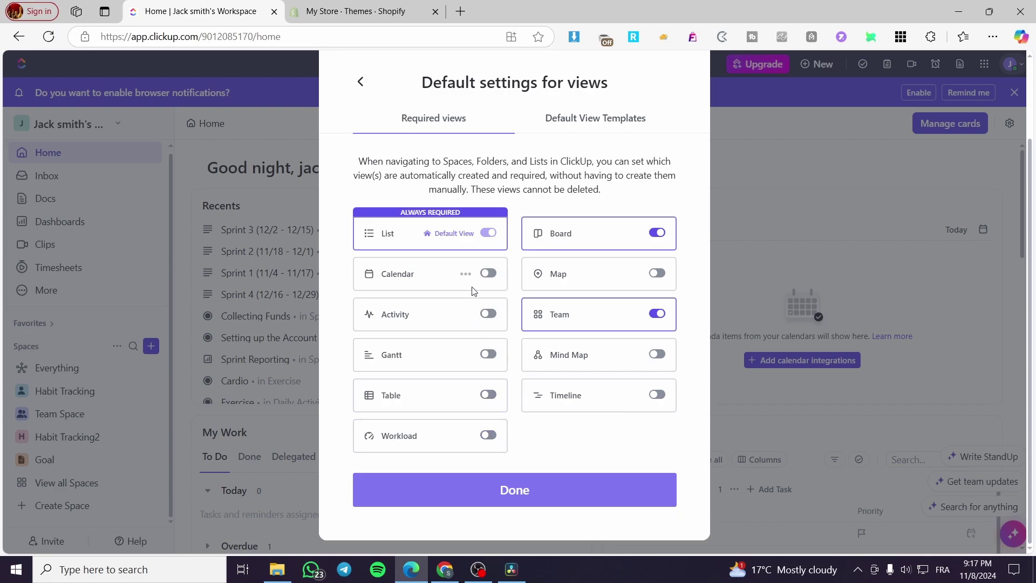
click(489, 315)
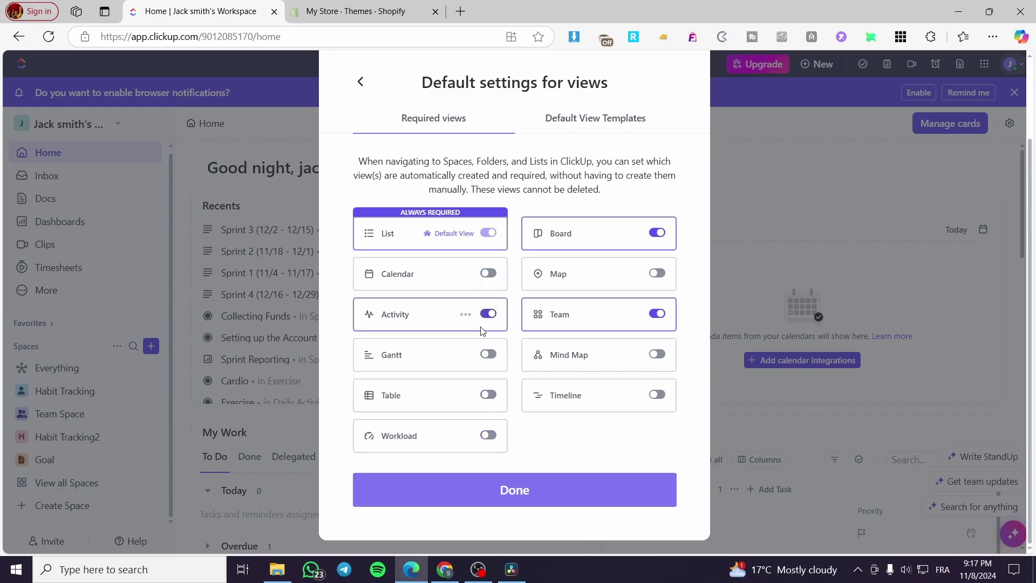
click(522, 484)
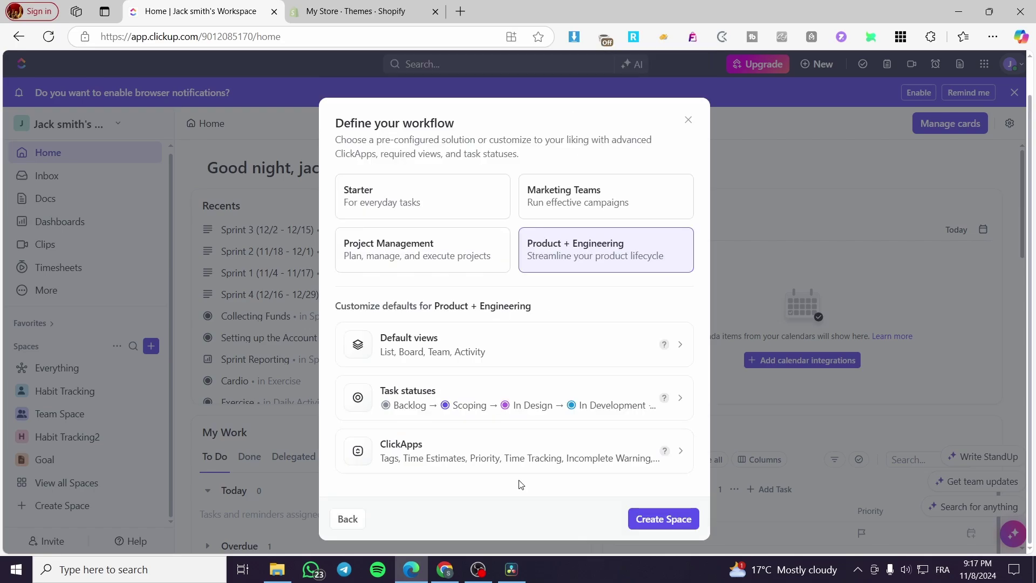
click(411, 392)
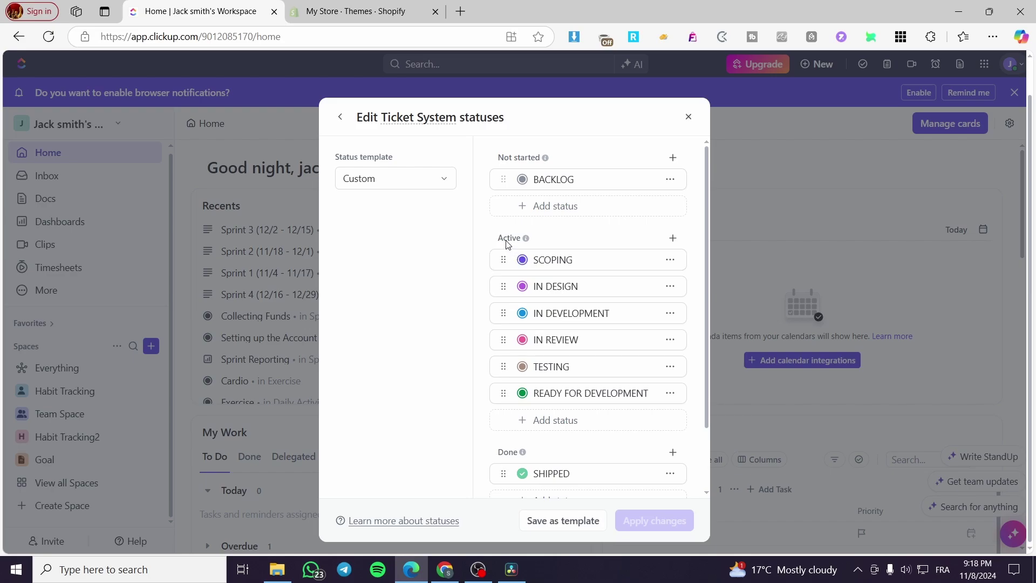
Delete the IN DESIGN status and make BACKLOG orange
click(671, 287)
click(646, 366)
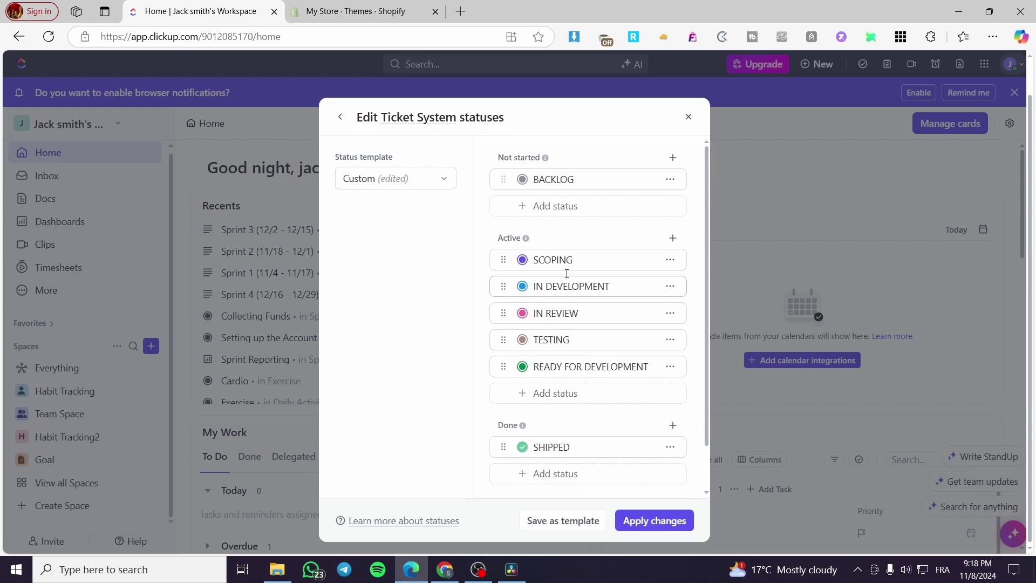
click(565, 260)
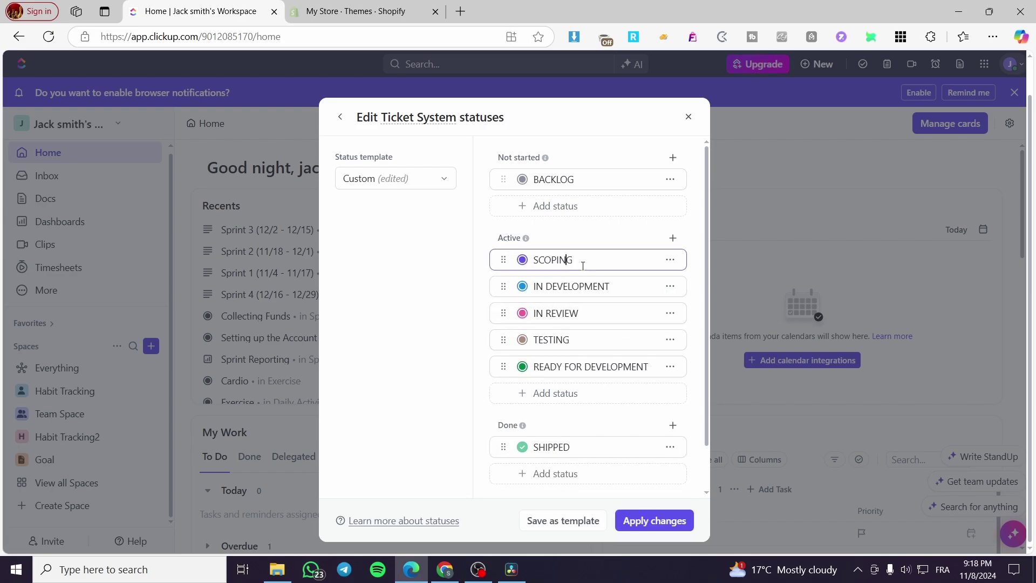
click(671, 287)
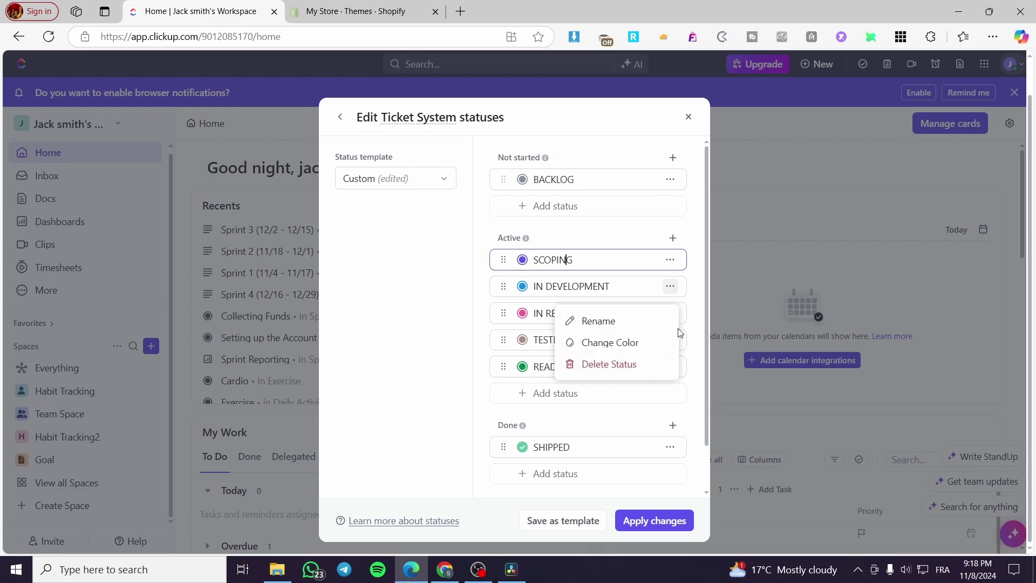
click(522, 261)
click(671, 259)
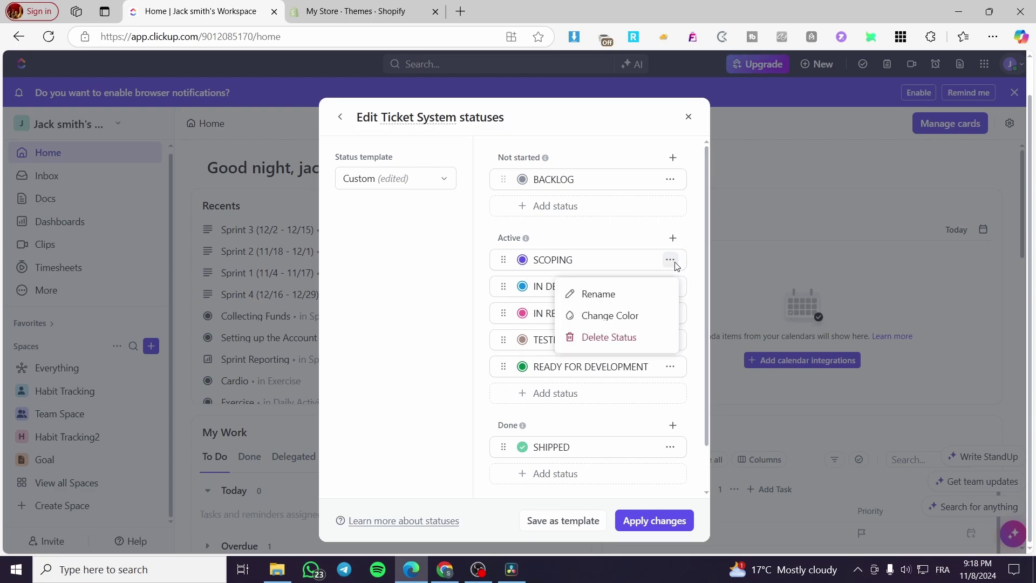
click(632, 222)
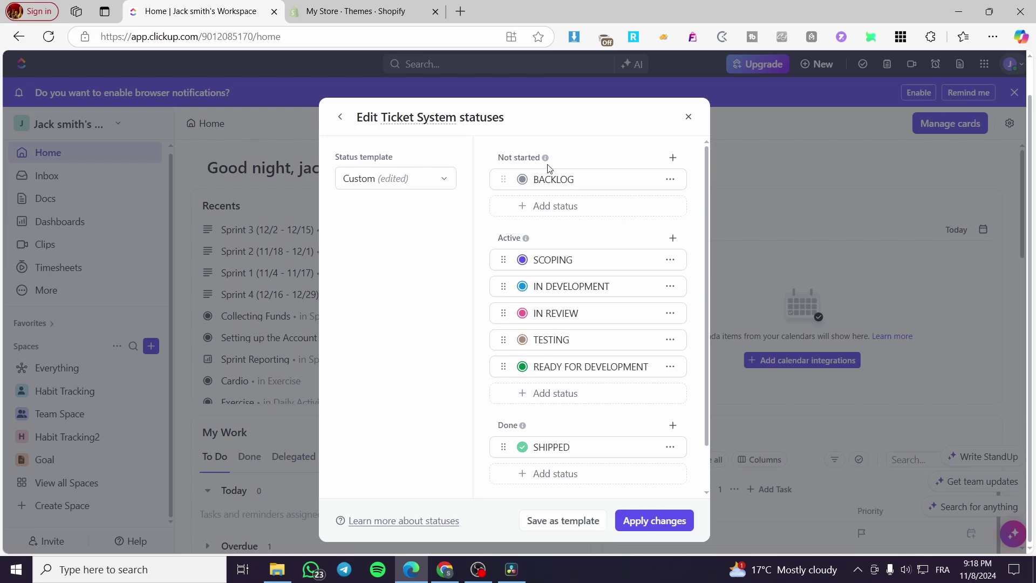
click(524, 181)
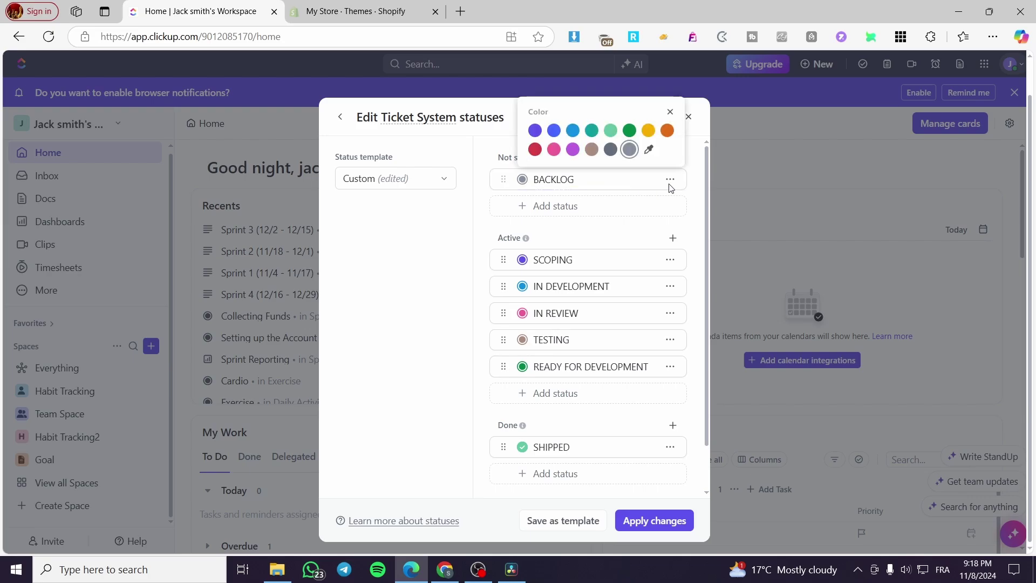
click(668, 131)
Delete the SCOPING, IN DEVELOPMENT, IN REVIEW and TESTING statuses
click(670, 262)
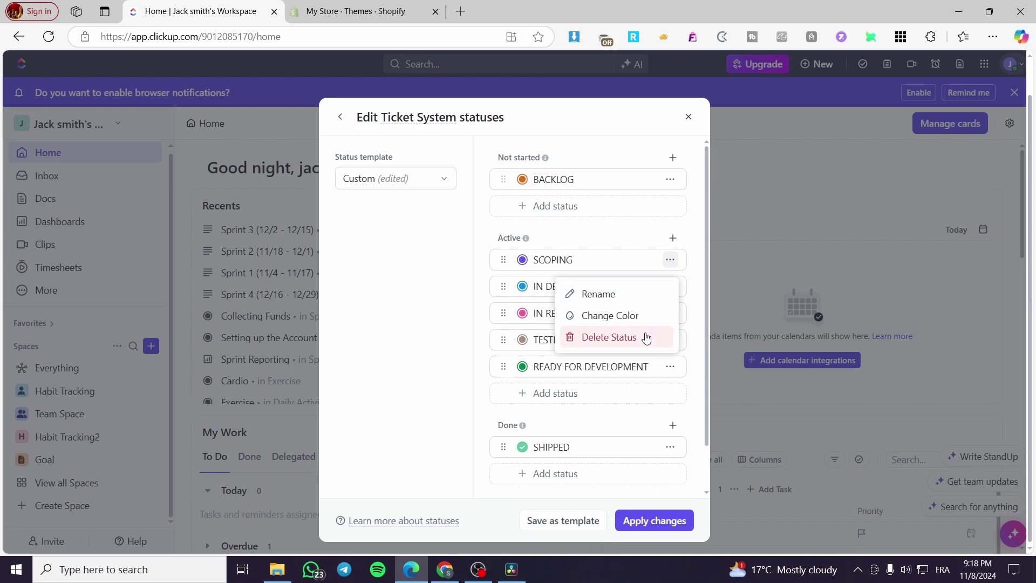
click(648, 337)
click(674, 260)
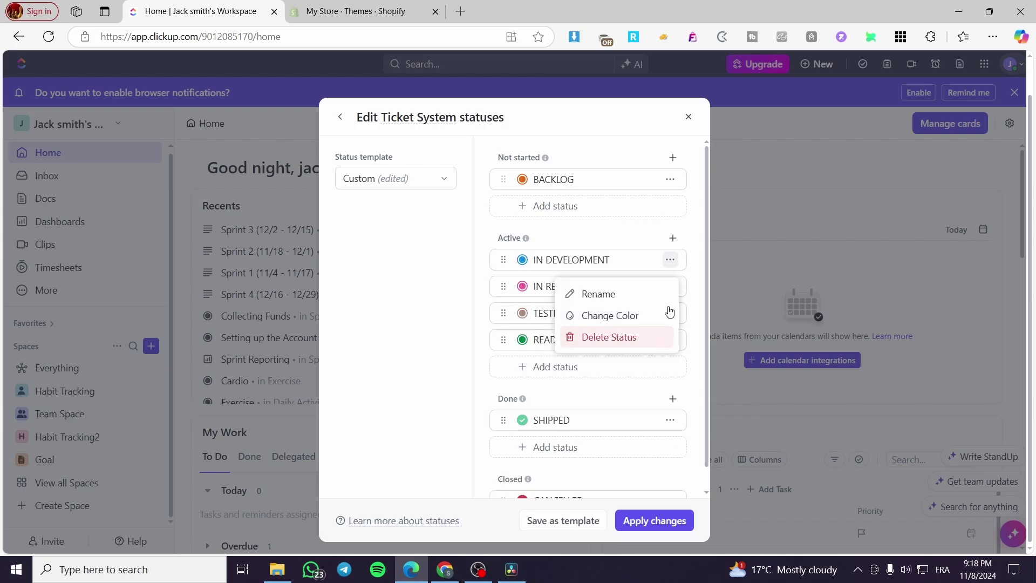
click(666, 336)
click(677, 260)
click(668, 337)
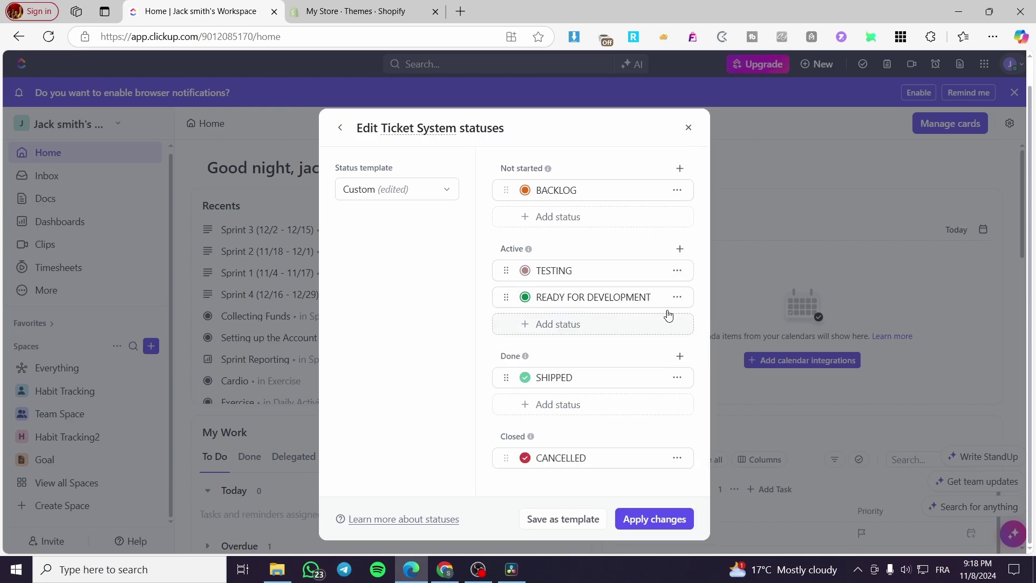
click(677, 270)
click(646, 348)
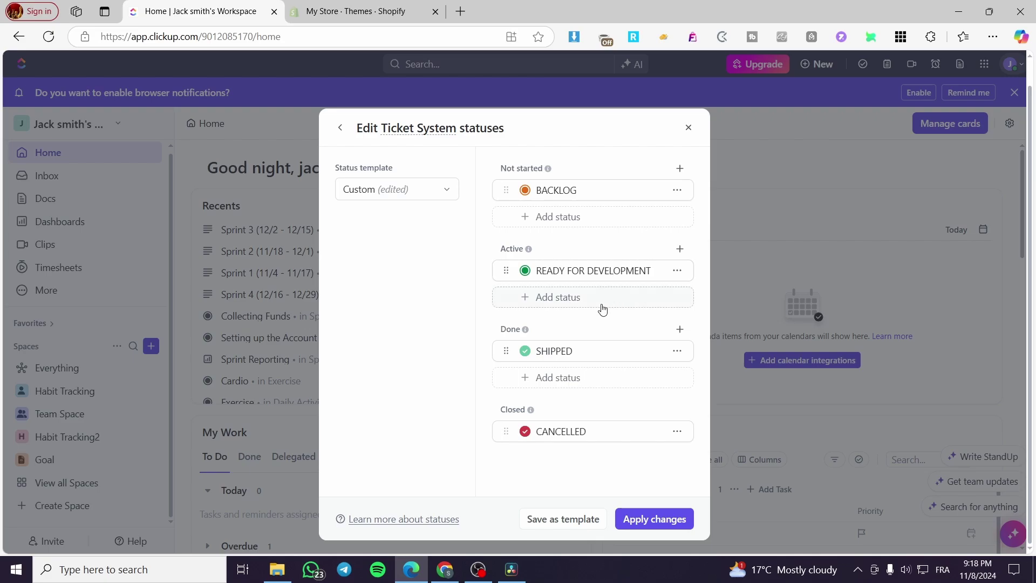
Add blue Active status 'IN CONTACT WITH THE PERSON' and move it above READY FOR DEVELOPMENT
click(599, 301)
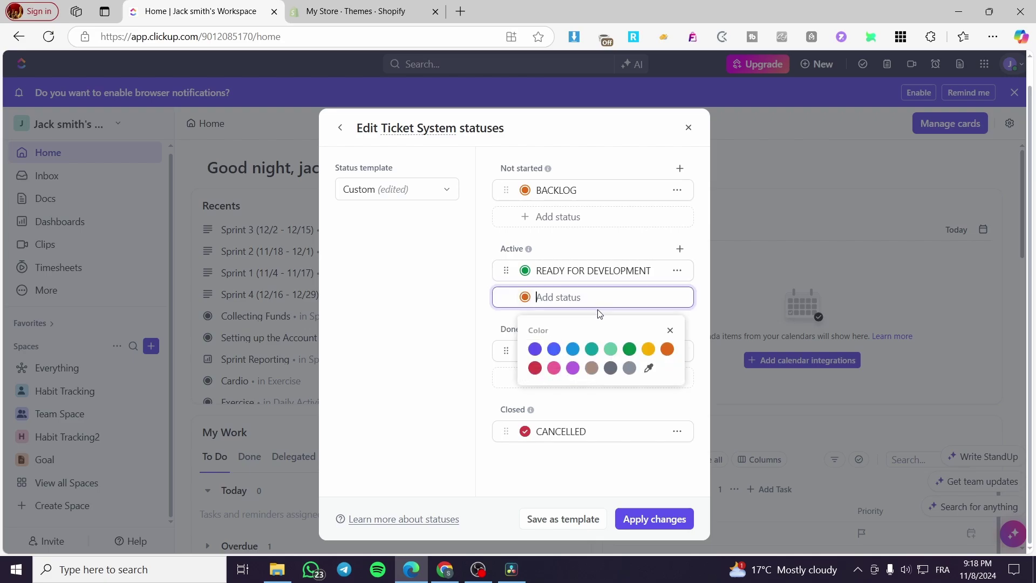
click(554, 350)
drag(506, 269, 518, 298)
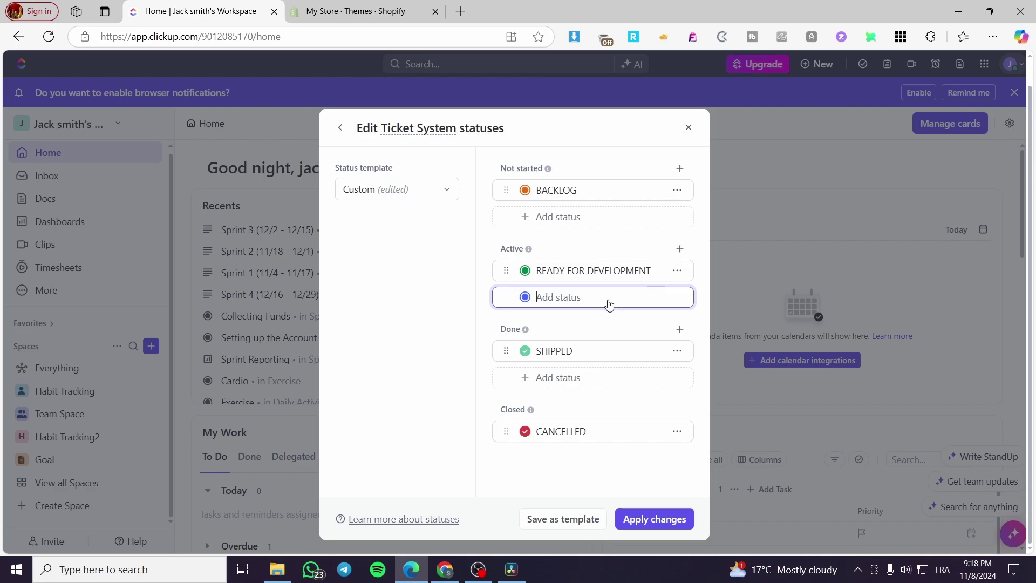
text(IN CONTA)
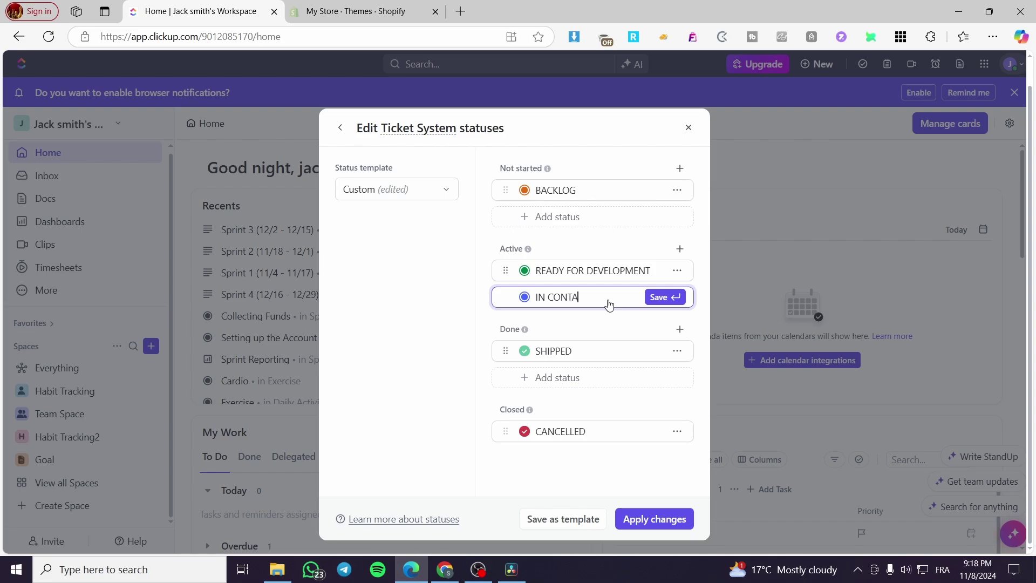
text(CT WITH THE )
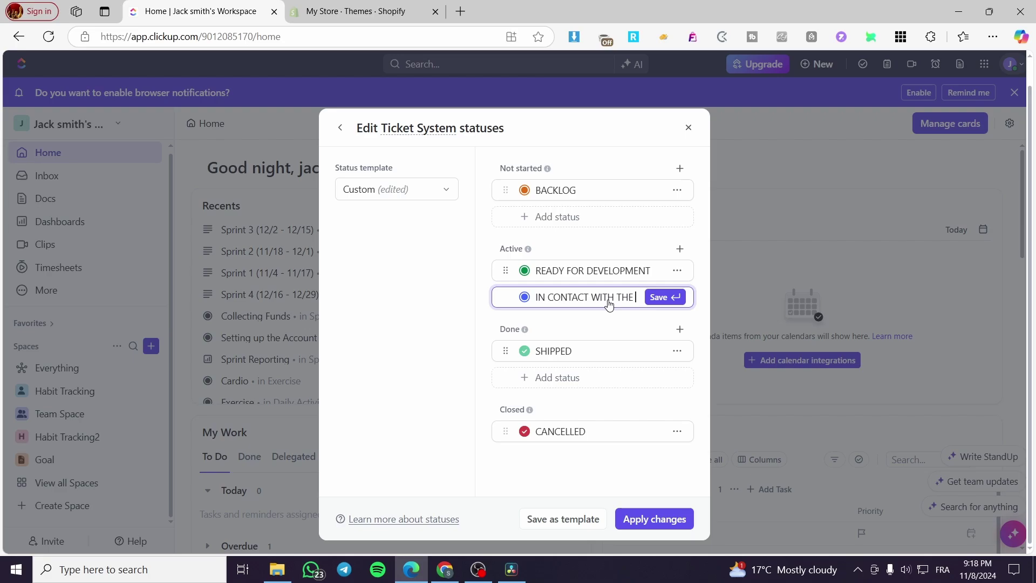
text(PERSON)
click(651, 299)
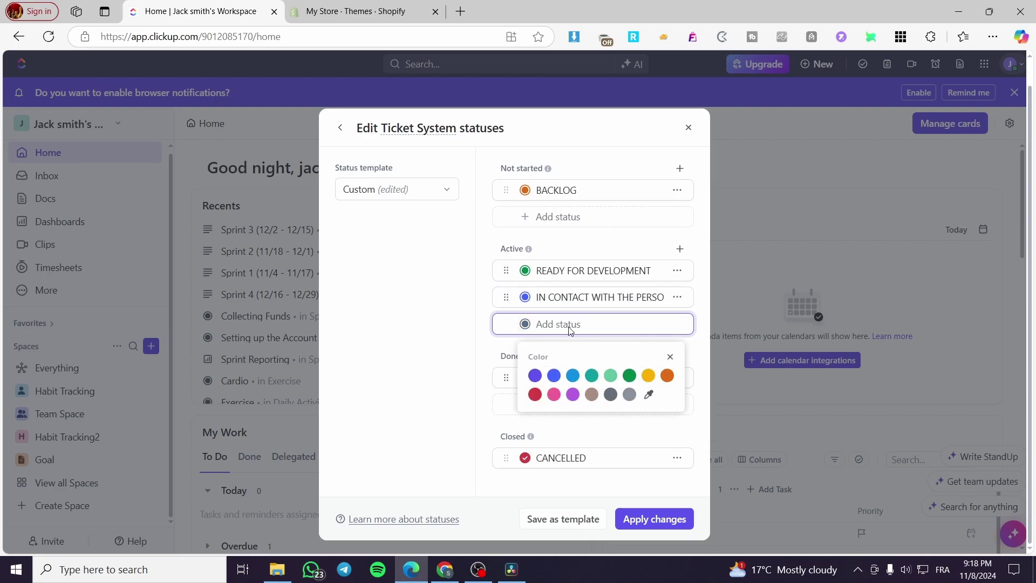
drag(502, 297, 506, 270)
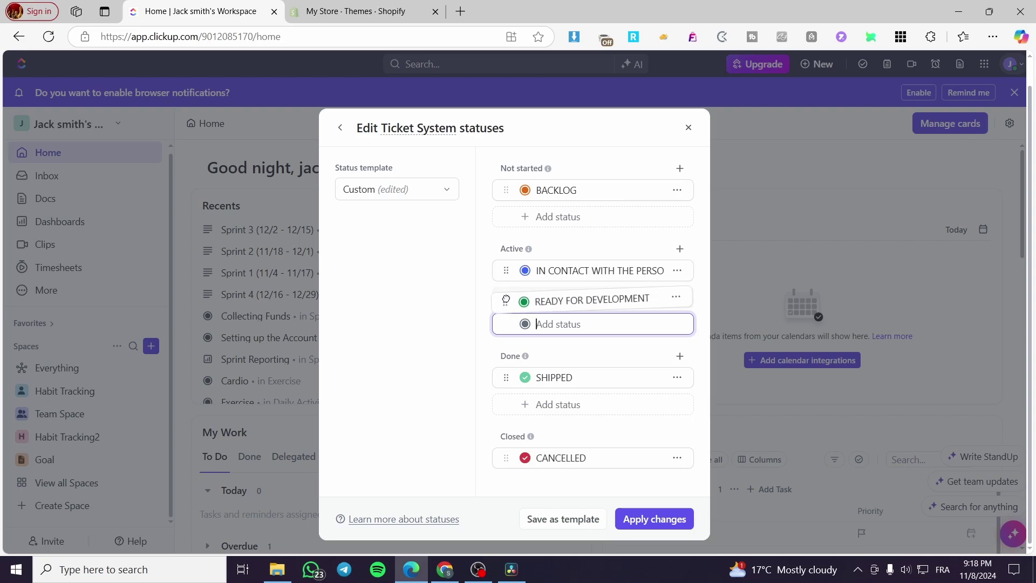
Rename READY FOR DEVELOPMENT to 'REOLUTION IS ON THE WAY'
click(617, 296)
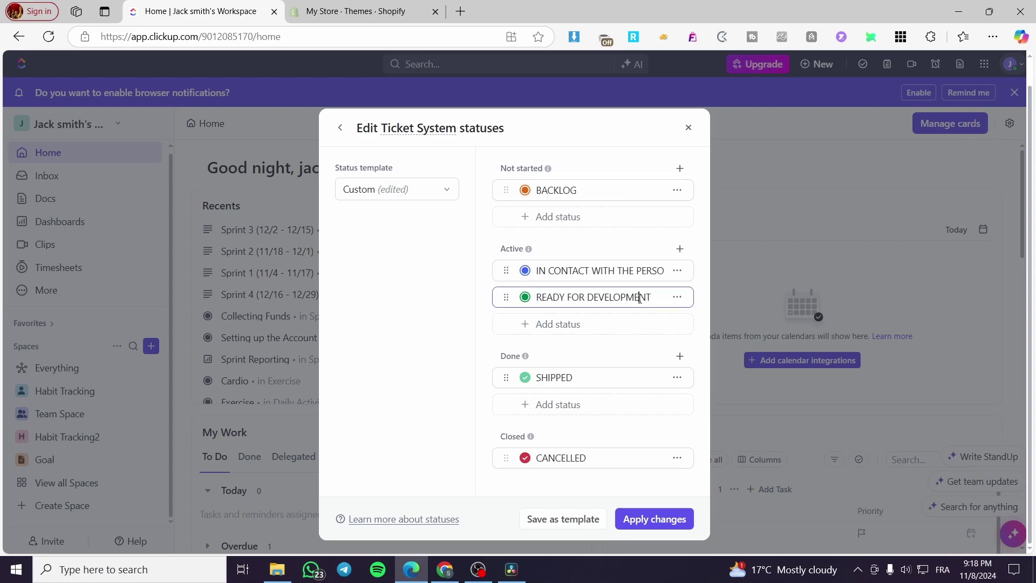
drag(651, 296, 539, 296)
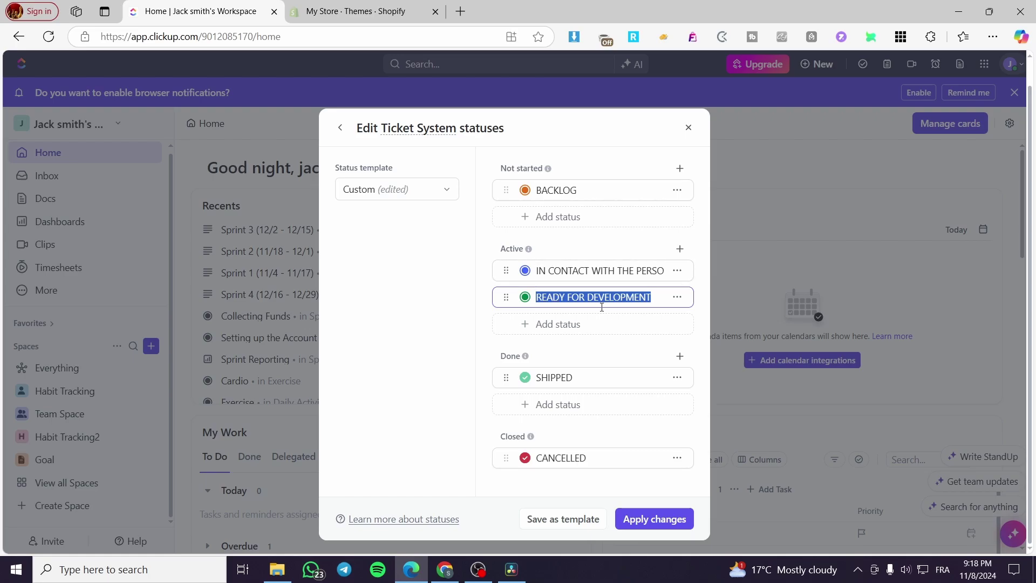
drag(654, 297, 537, 293)
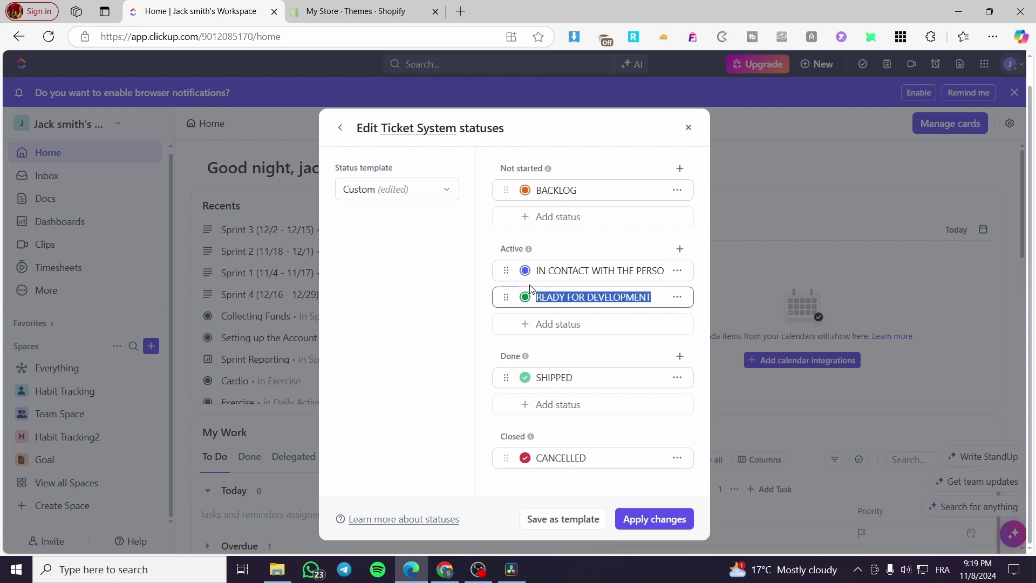
text(REOL)
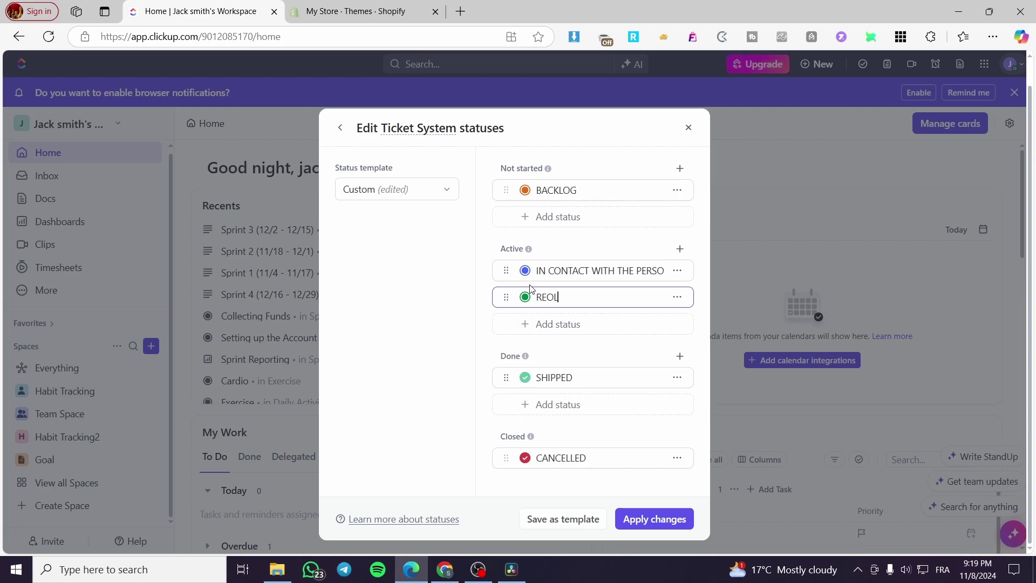
text(UTION IS ON THE)
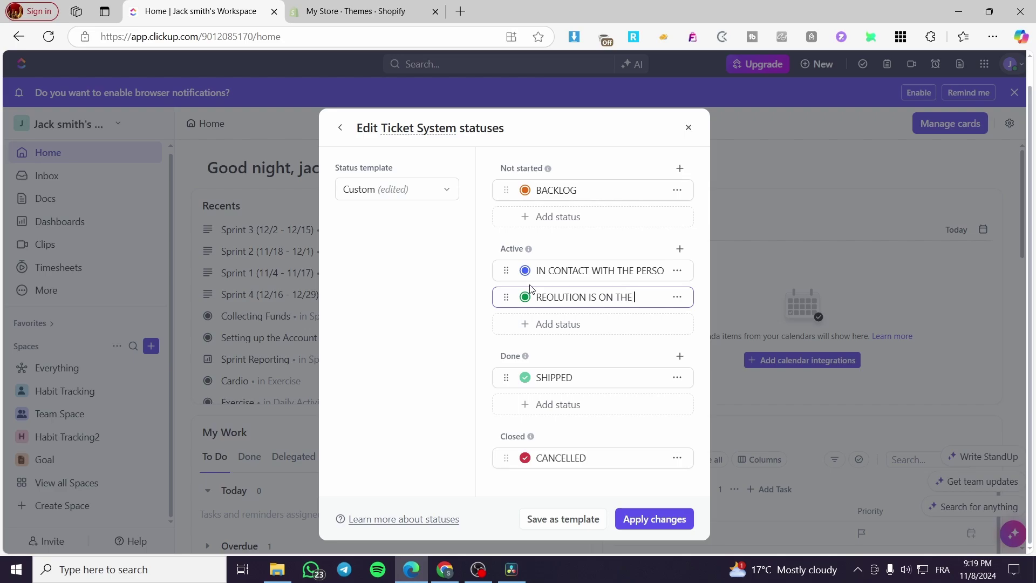
text( WAY)
click(590, 381)
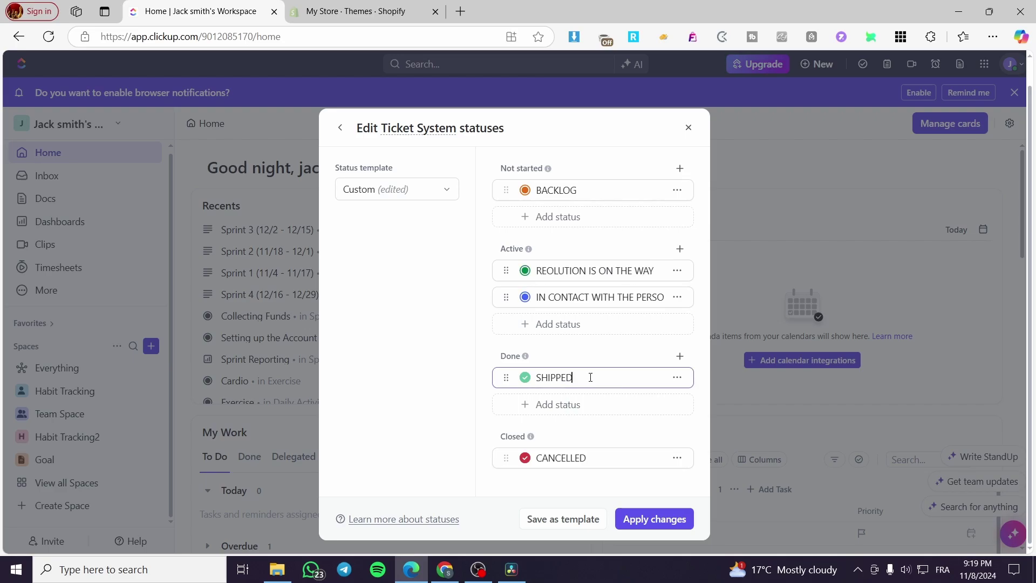
Rename the Done status to 'RESOLVED' and the Closed status to 'CLOSED'
drag(590, 378, 542, 377)
click(588, 380)
text(RESOLVED)
click(583, 462)
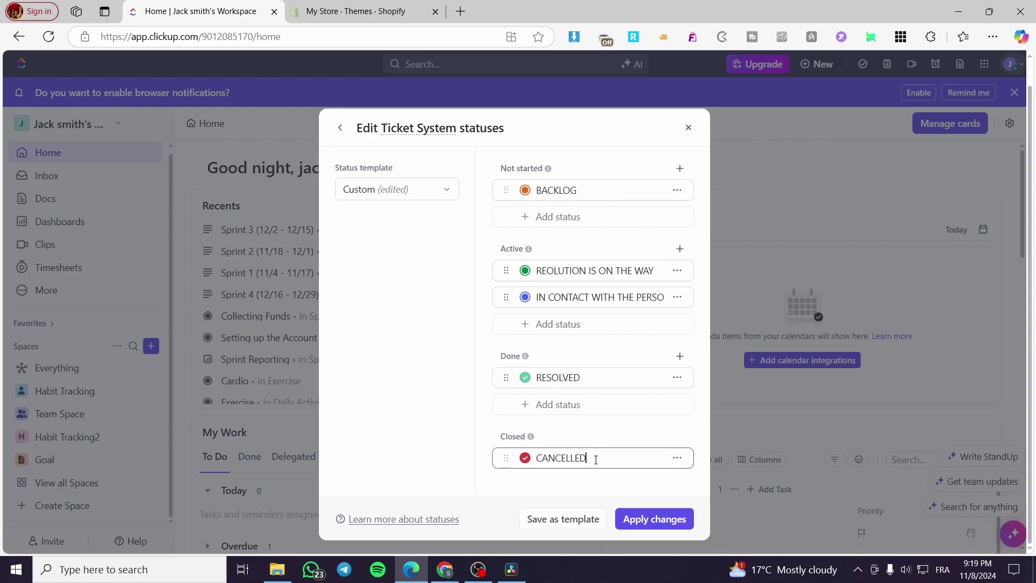
drag(596, 457, 536, 459)
text(CLOSED)
click(454, 431)
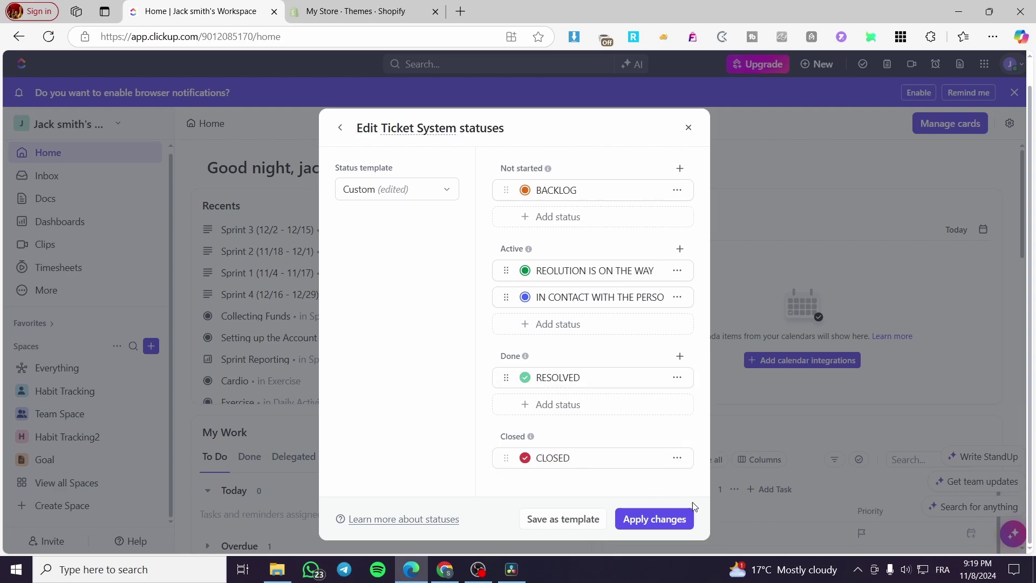
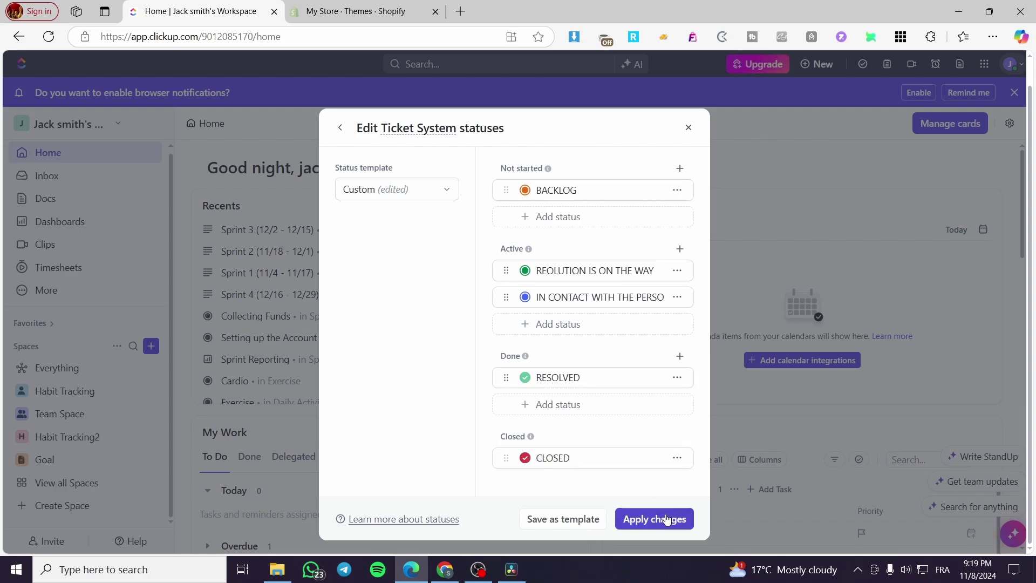
Save the edited Ticket System statuses, Backlog through Resolved to Closed, back to the workflow
click(667, 519)
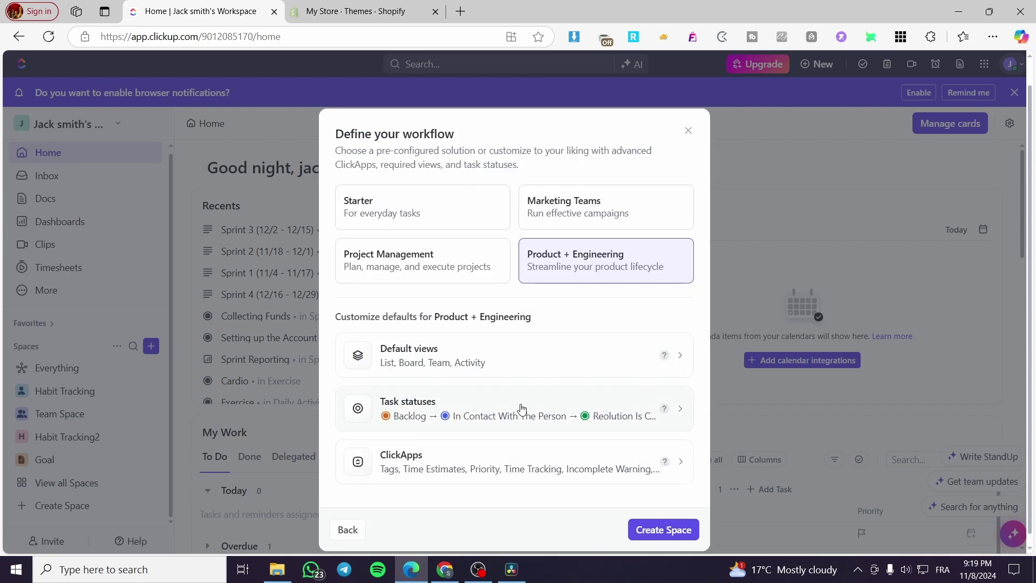
In ClickApps, turn off Time Tracking, Time Estimates, Remap Subtask Due Dates and Sprint Points
click(466, 444)
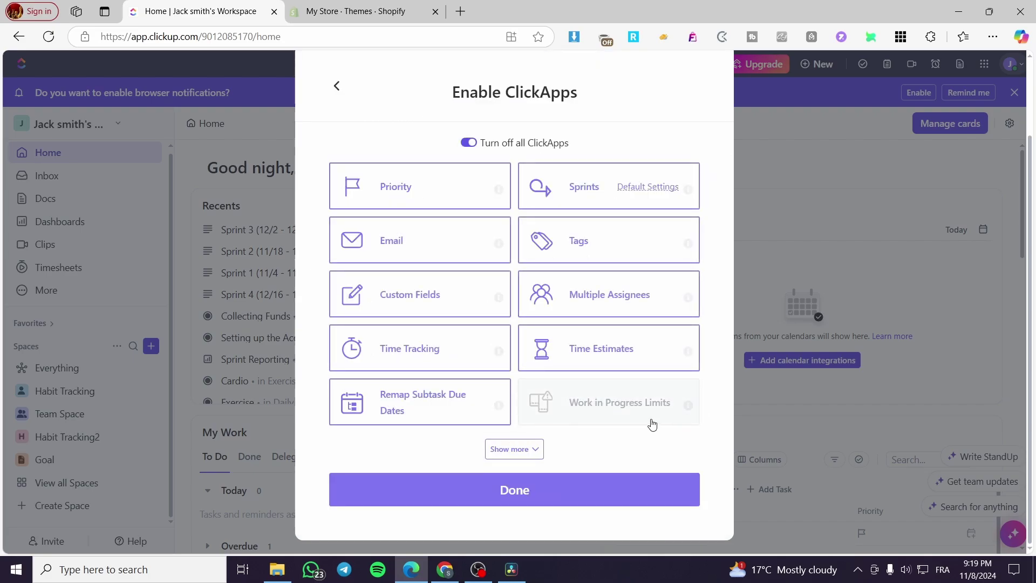
click(533, 449)
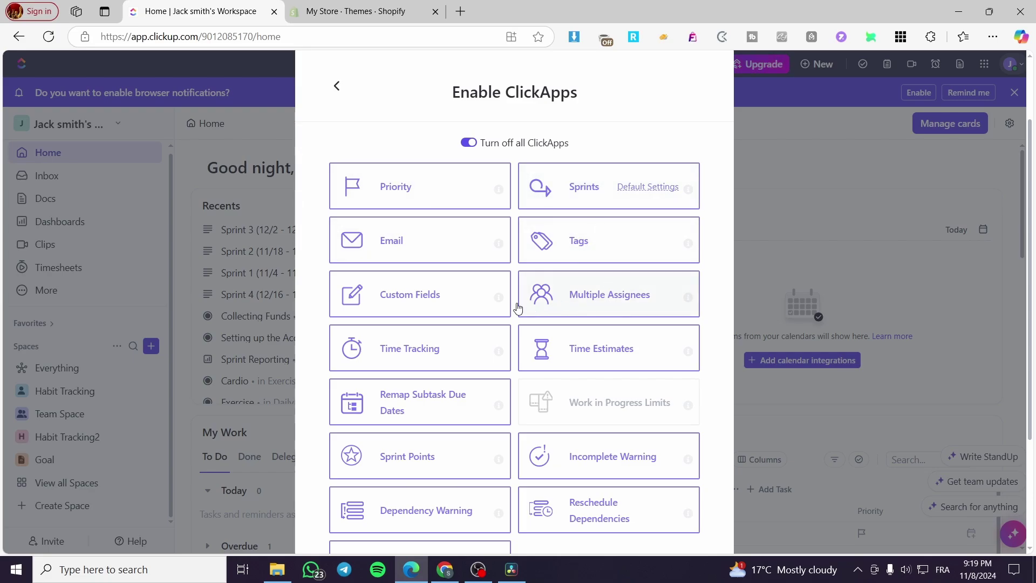
click(437, 363)
click(604, 368)
scroll(611, 393, down, 3)
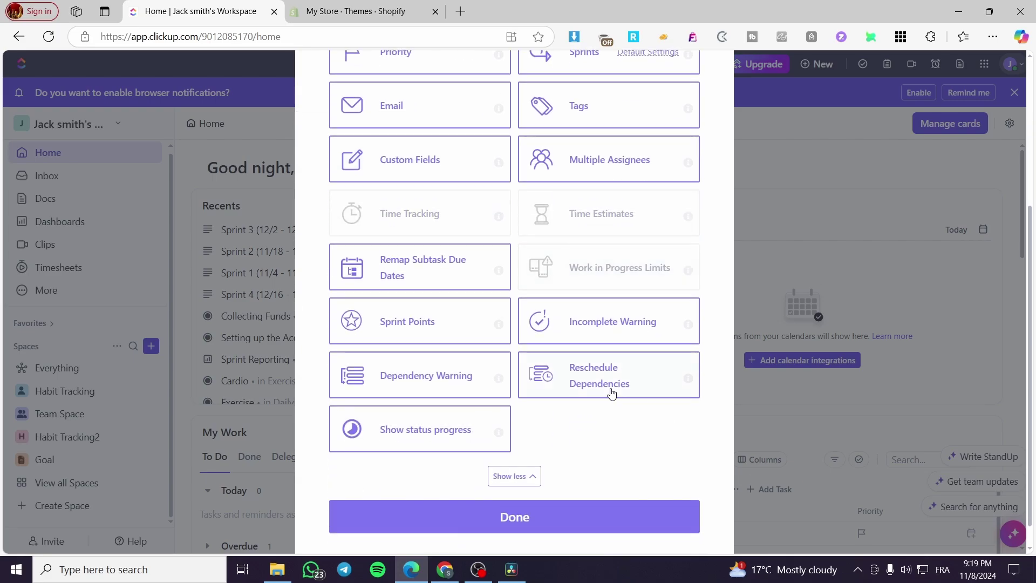
click(371, 264)
click(415, 335)
Keep Incomplete Warning on, disable Reschedule Dependencies, Dependency Warning and status progress, then create the space
click(621, 334)
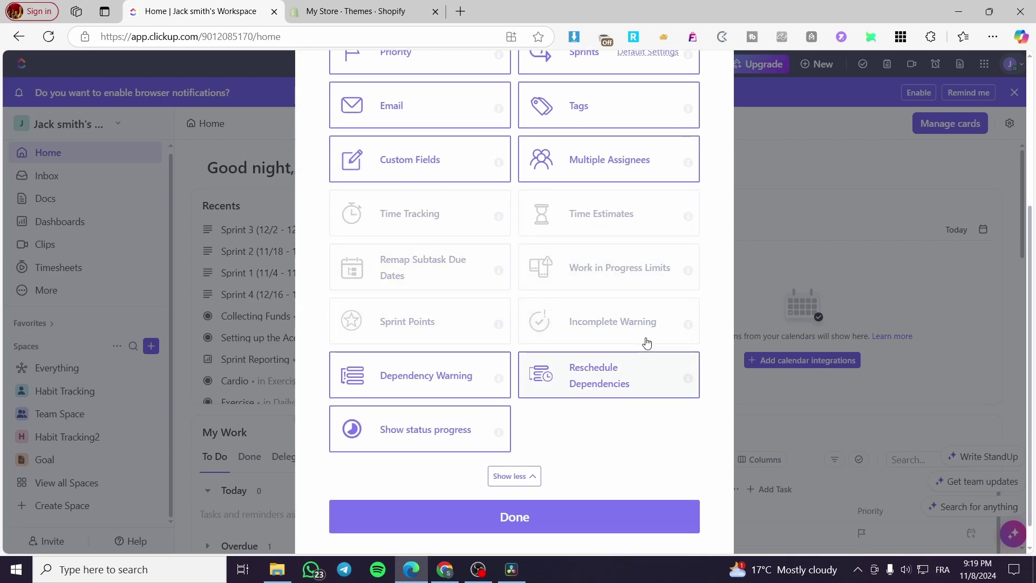
click(581, 331)
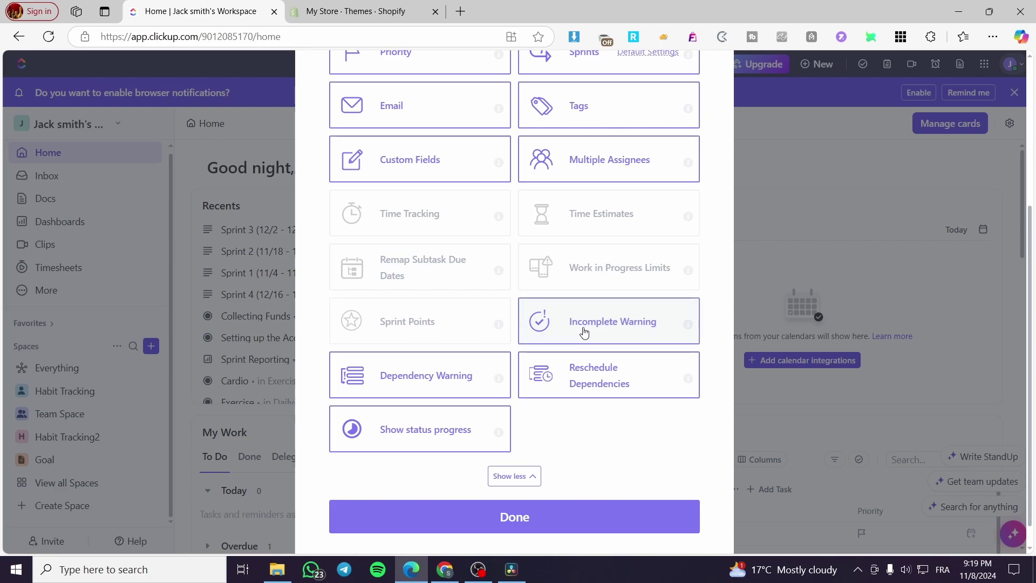
click(606, 385)
click(421, 380)
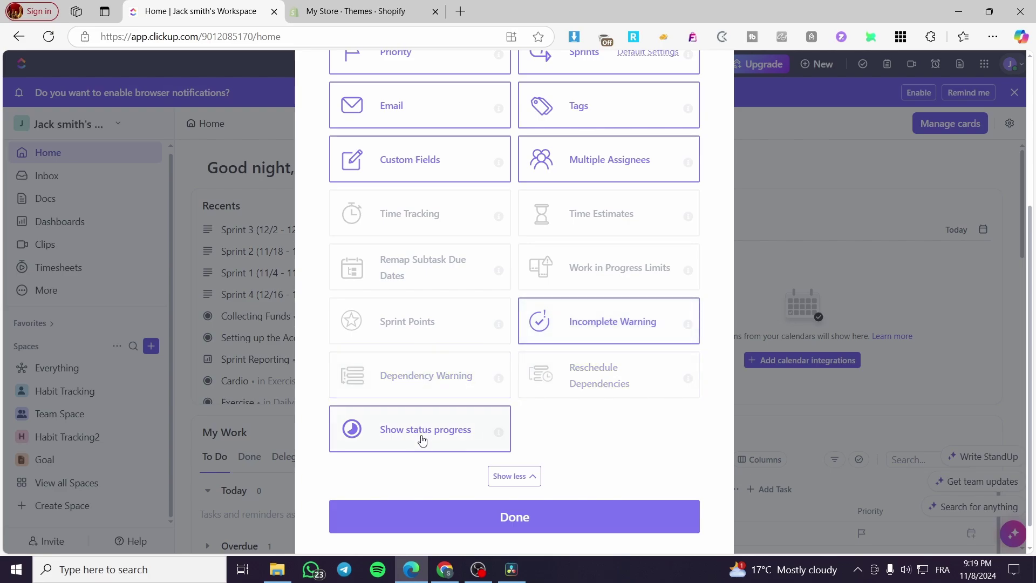
click(422, 443)
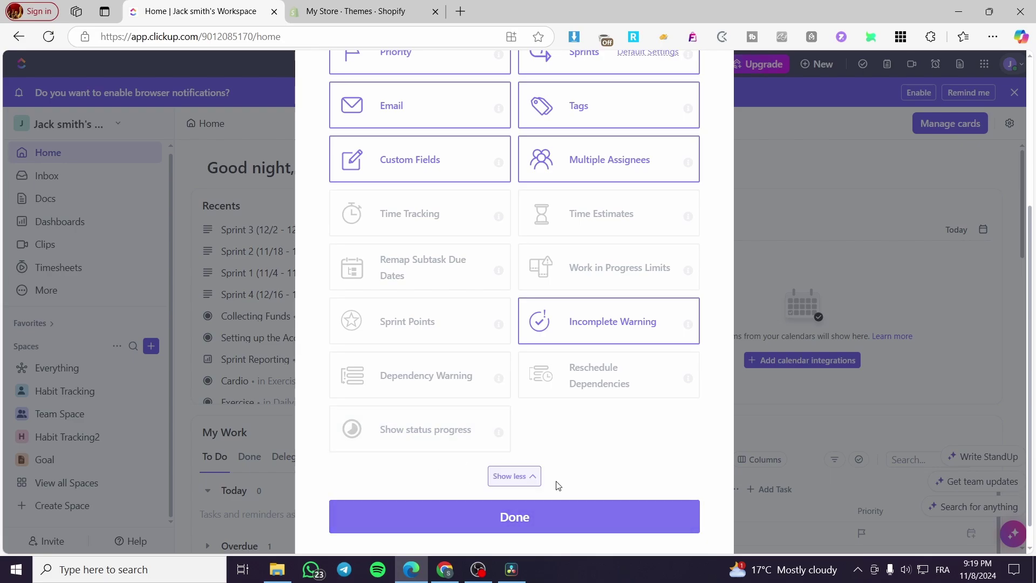
click(489, 513)
click(683, 525)
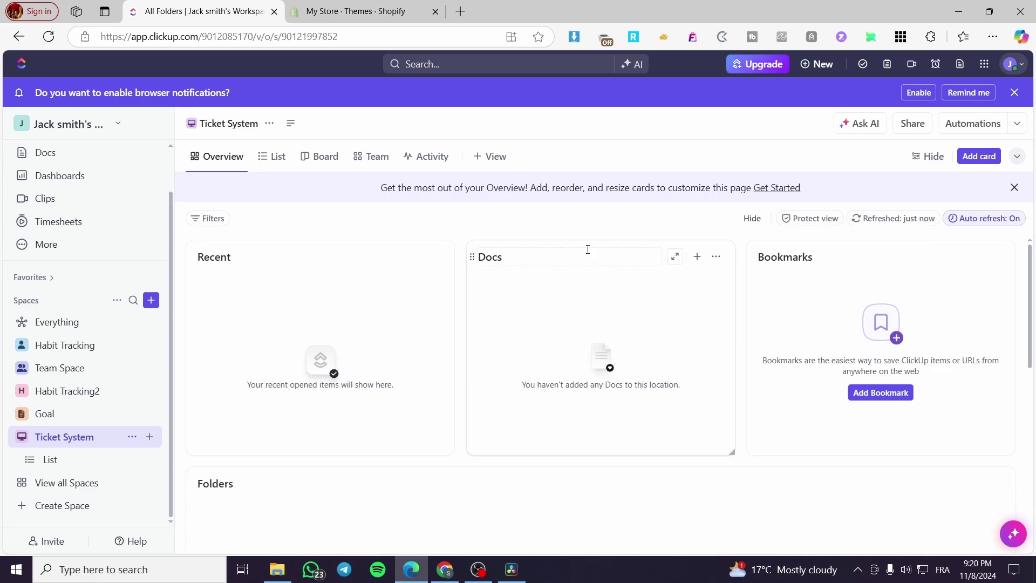
Scroll through the Ticket System Overview page's Recent, Docs and Bookmarks cards
scroll(678, 343, down, 4)
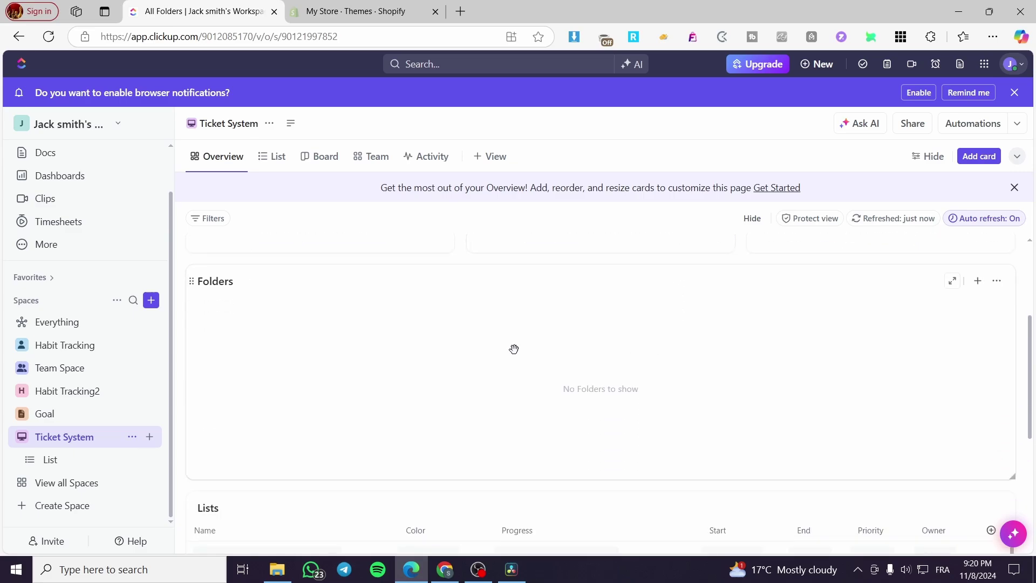
scroll(477, 343, down, 2)
scroll(476, 348, up, 6)
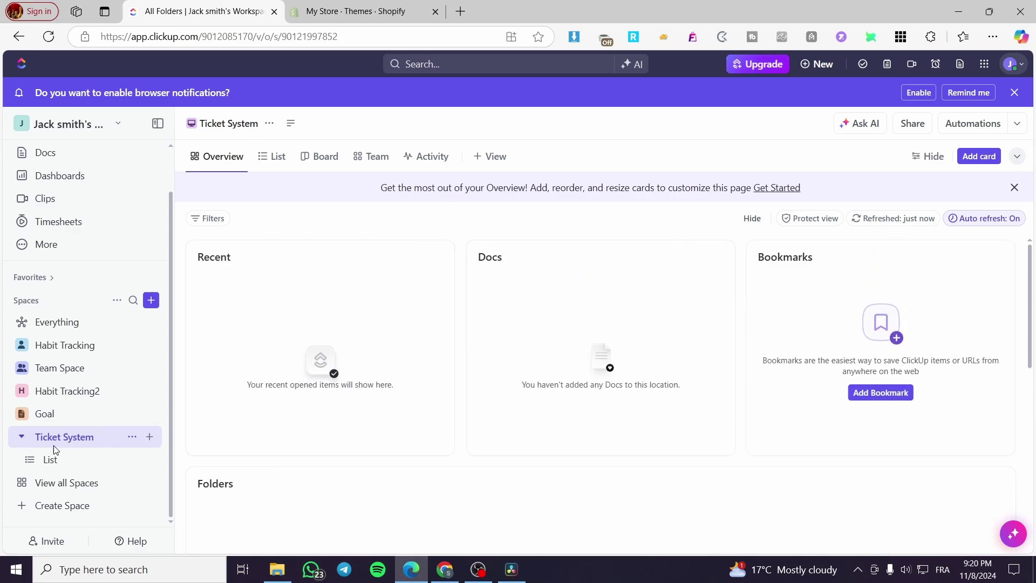
Create a new list named Customer Support under the Ticket System space
click(149, 438)
click(147, 439)
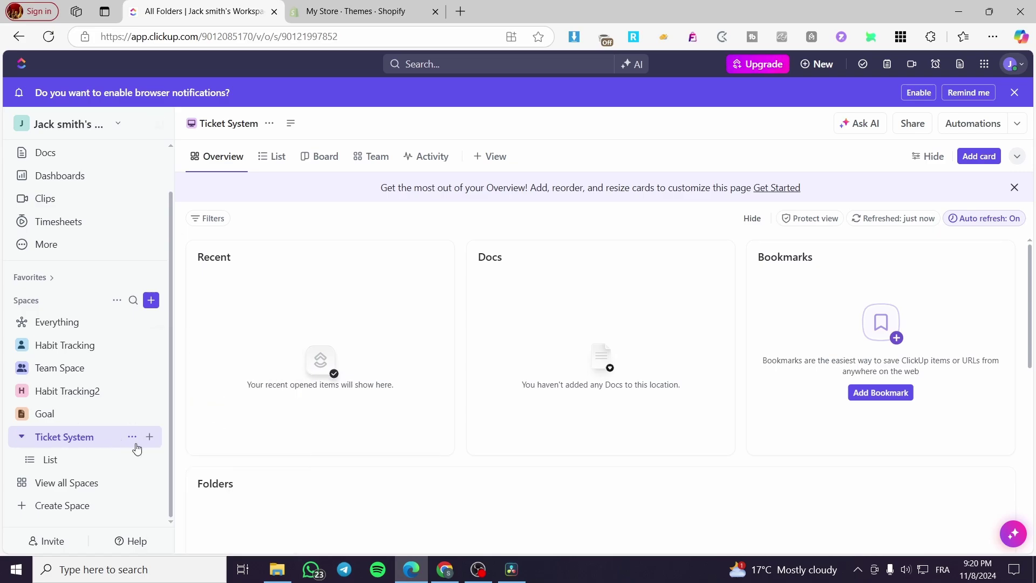
click(149, 438)
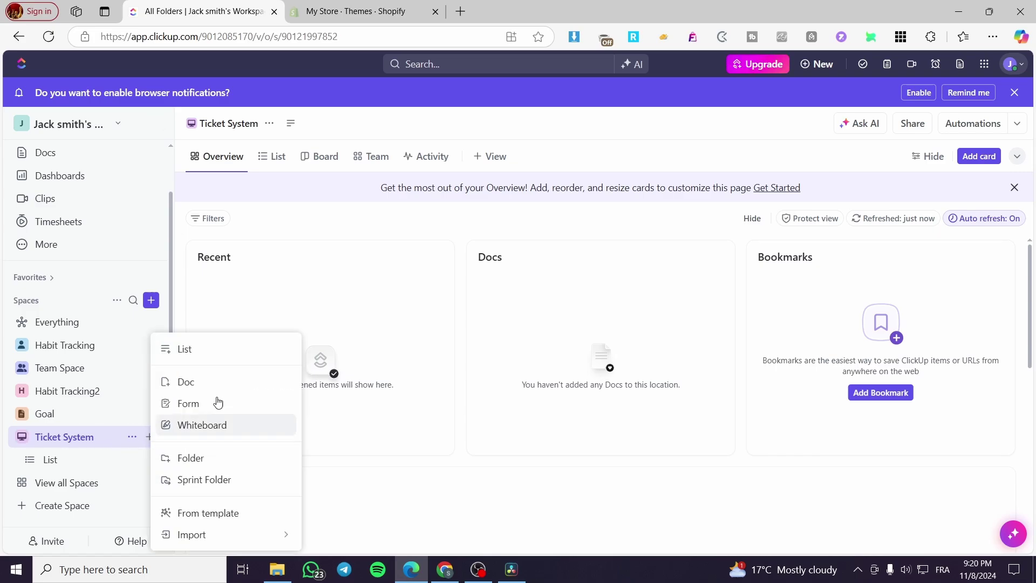
click(254, 349)
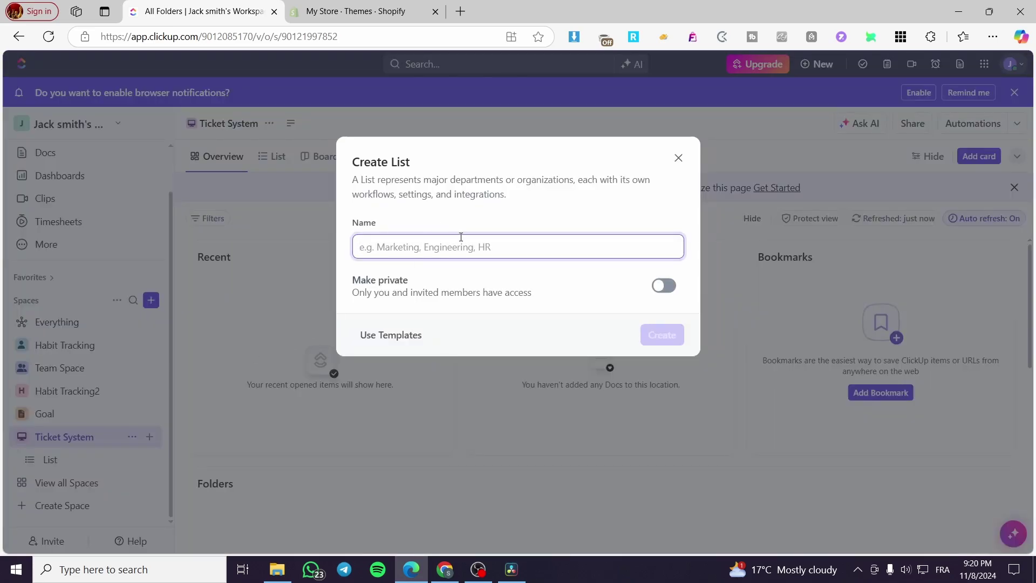
text(Customer)
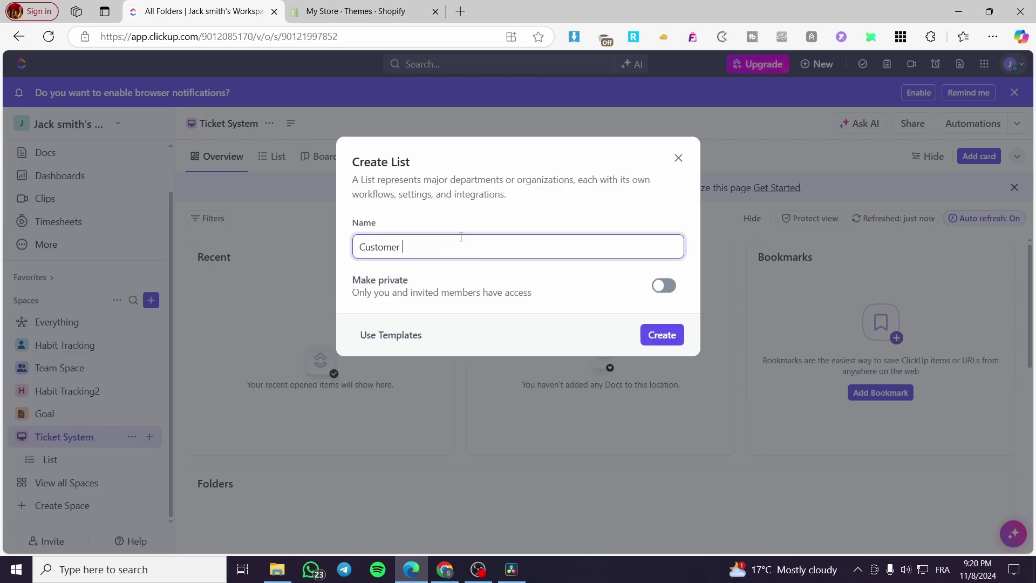
text( Support)
click(656, 331)
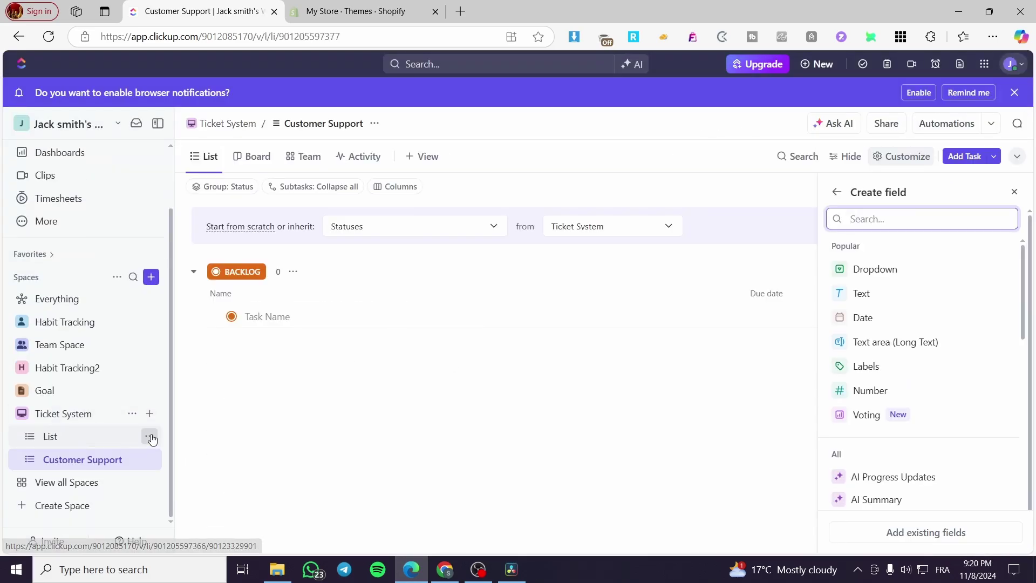
Delete the default List from the Ticket System space
click(149, 436)
click(194, 501)
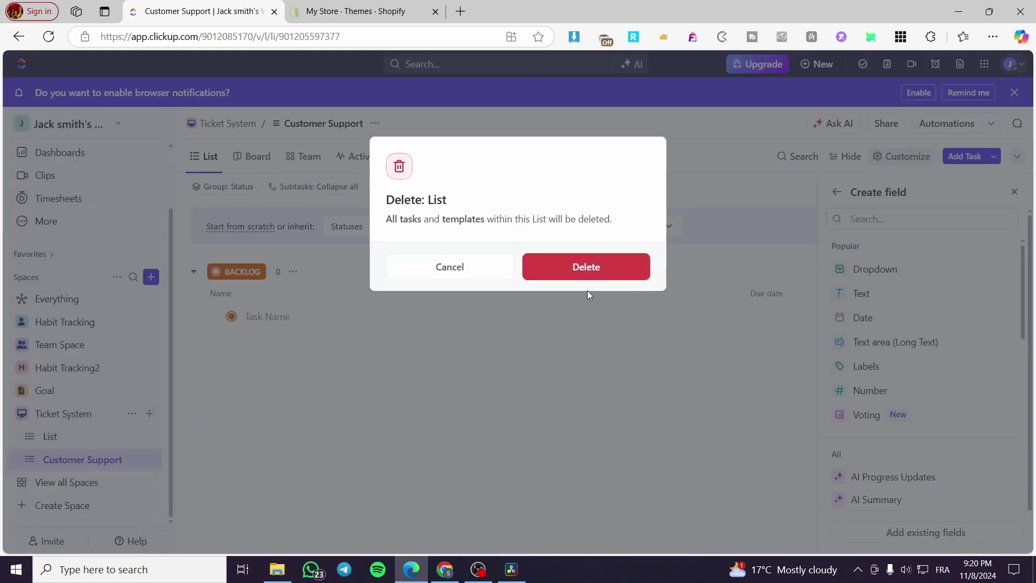
click(586, 267)
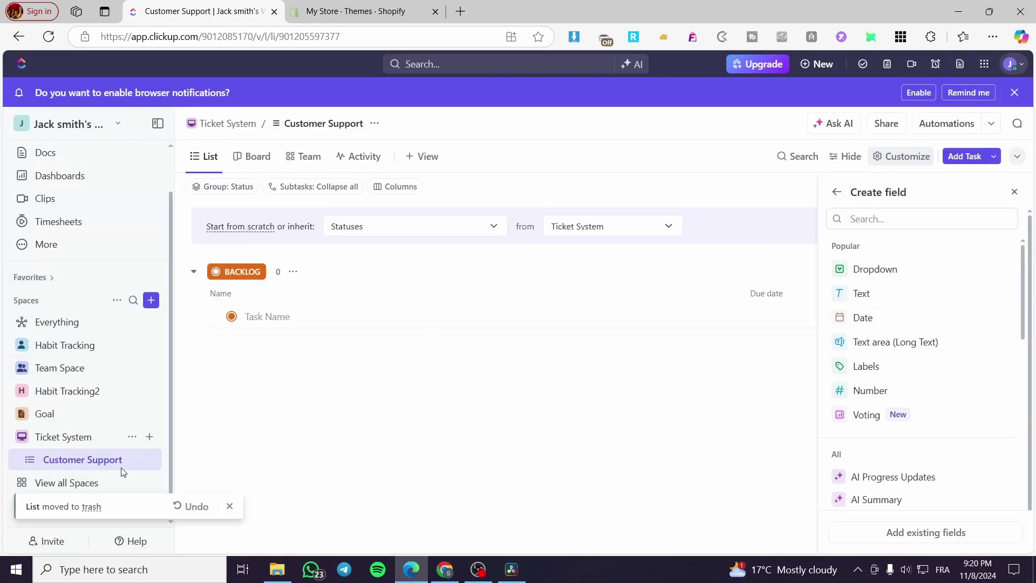
Make the BACKLOG status purple for this list only
click(240, 271)
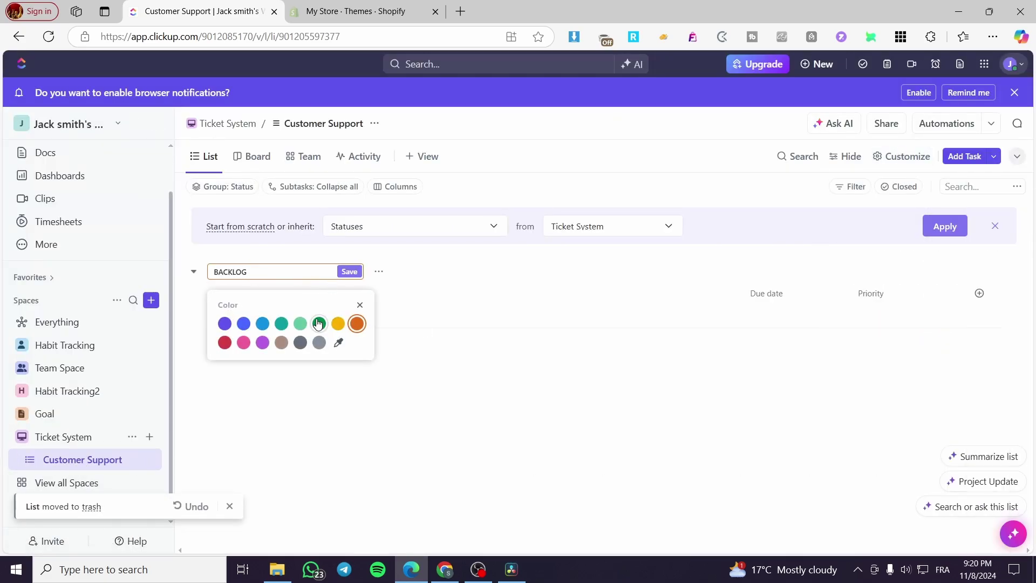
click(224, 324)
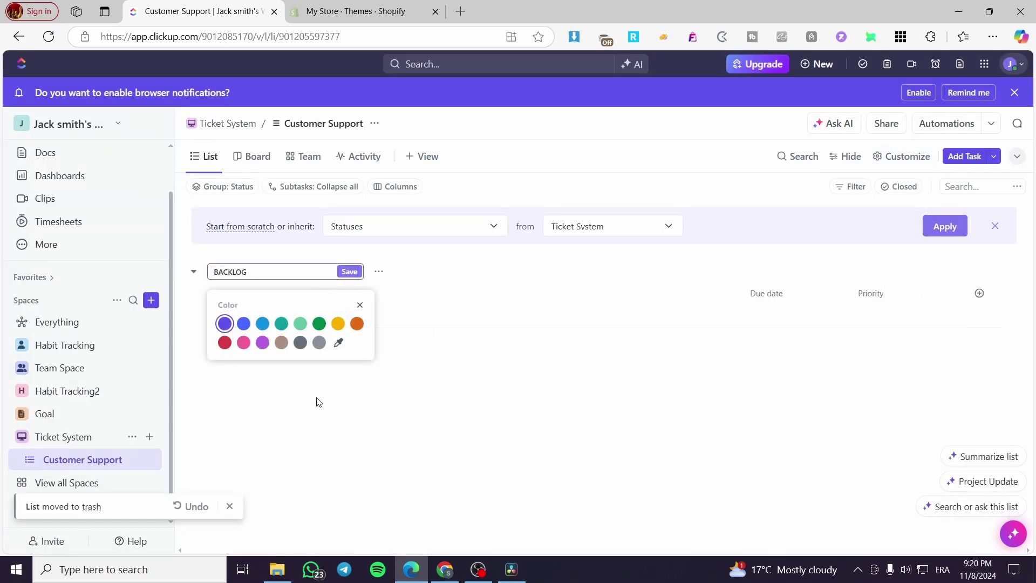
click(350, 272)
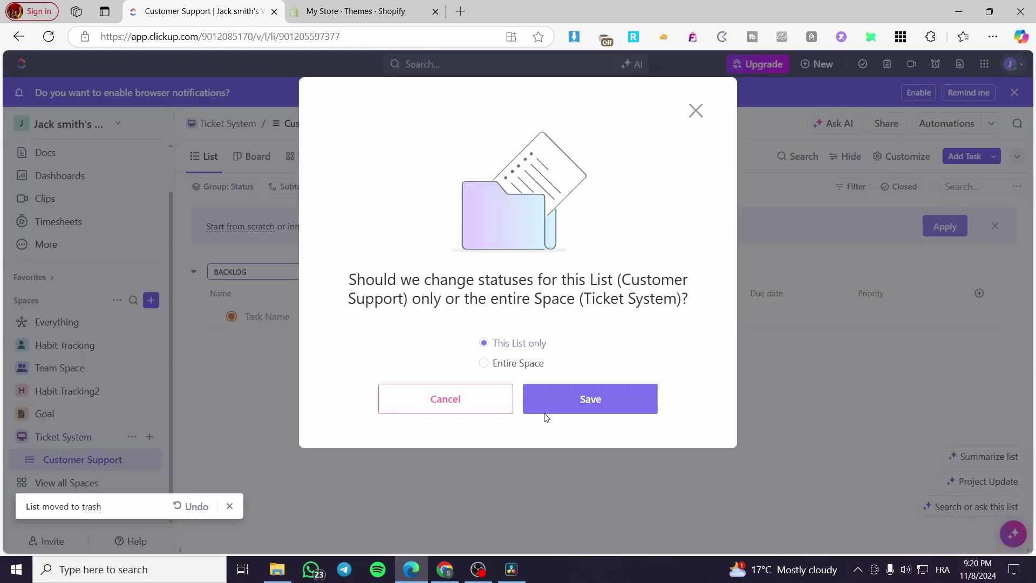
click(545, 413)
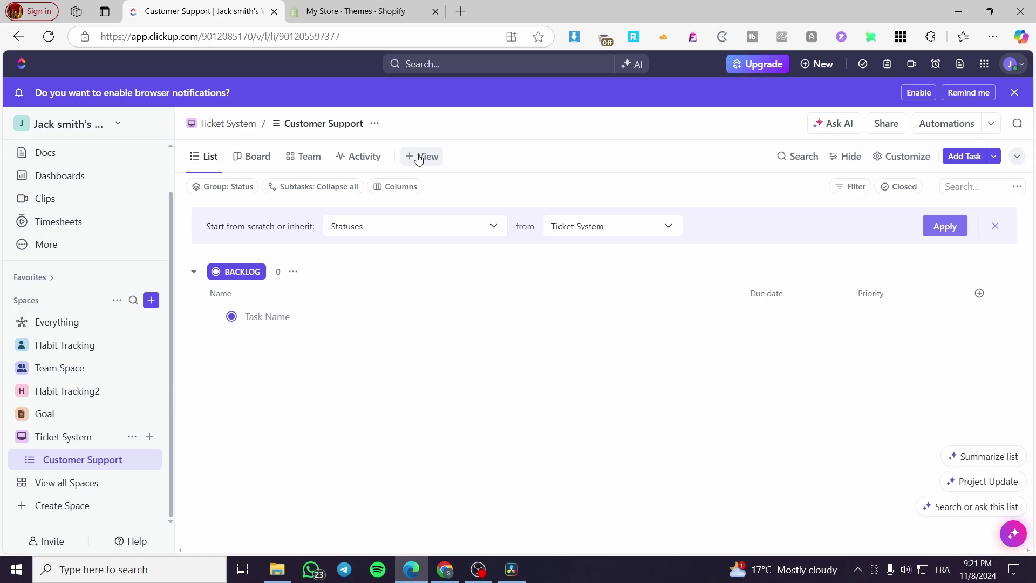
Add a Form view from More views, bringing up the Forms upgrade notice
click(431, 159)
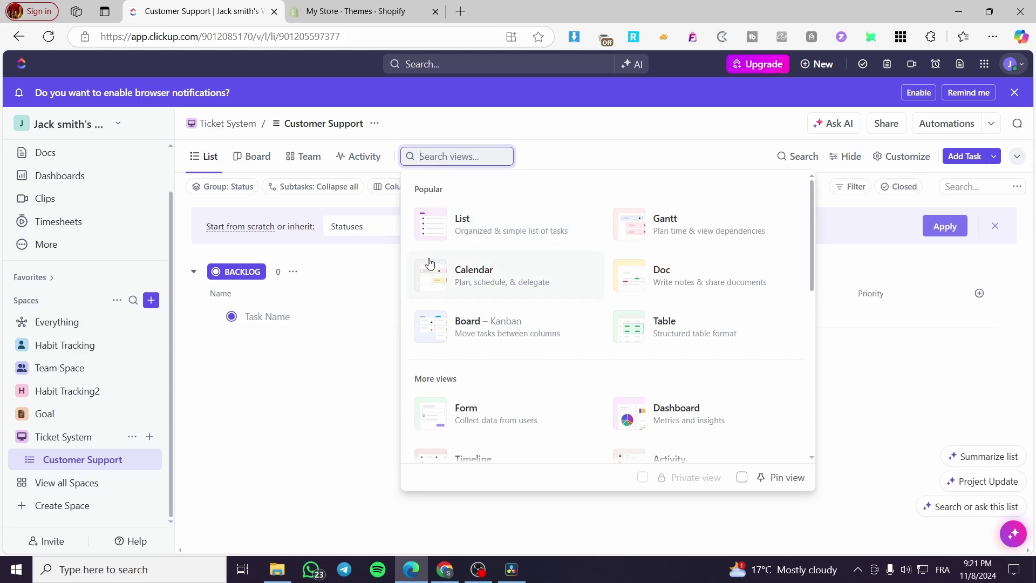
scroll(675, 280, down, 1)
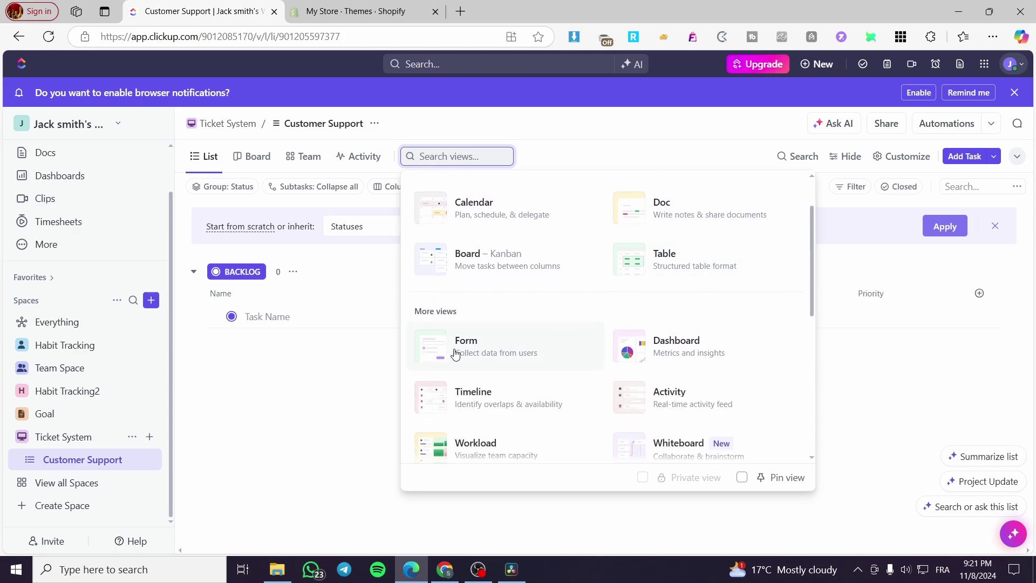
click(510, 355)
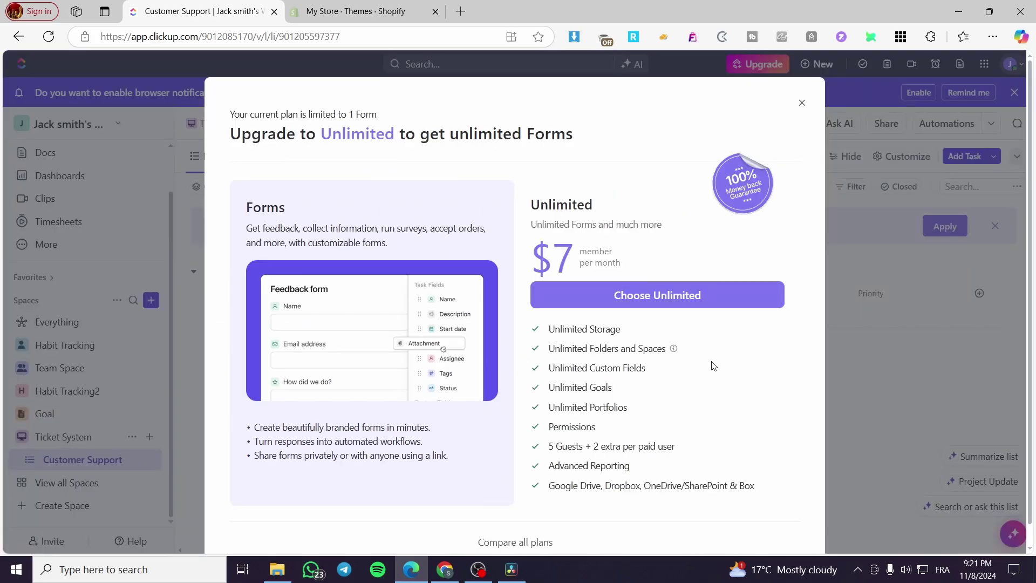
Scroll through the Form view's Create a Form page and its templates
scroll(714, 358, down, 1)
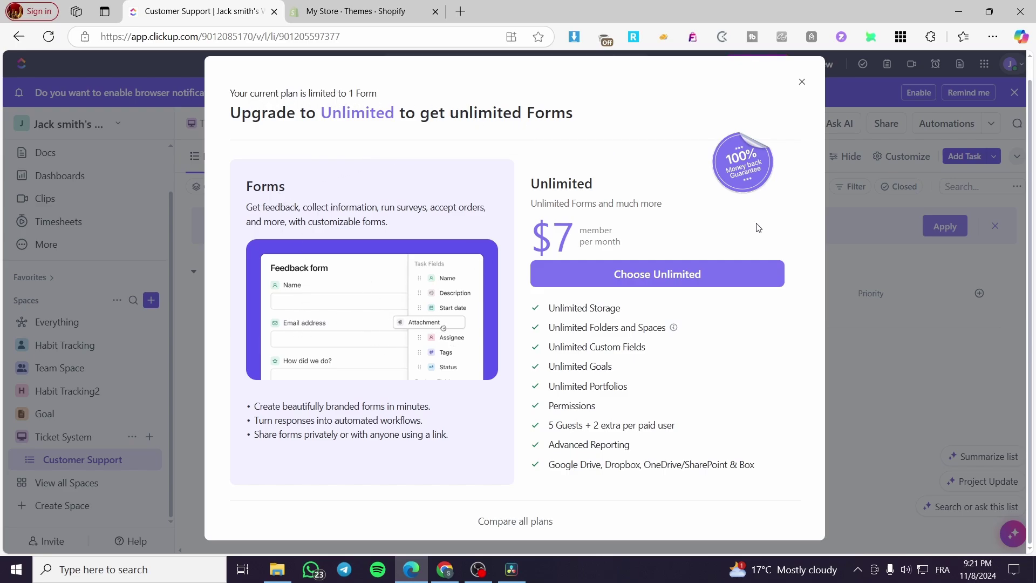
scroll(683, 356, up, 1)
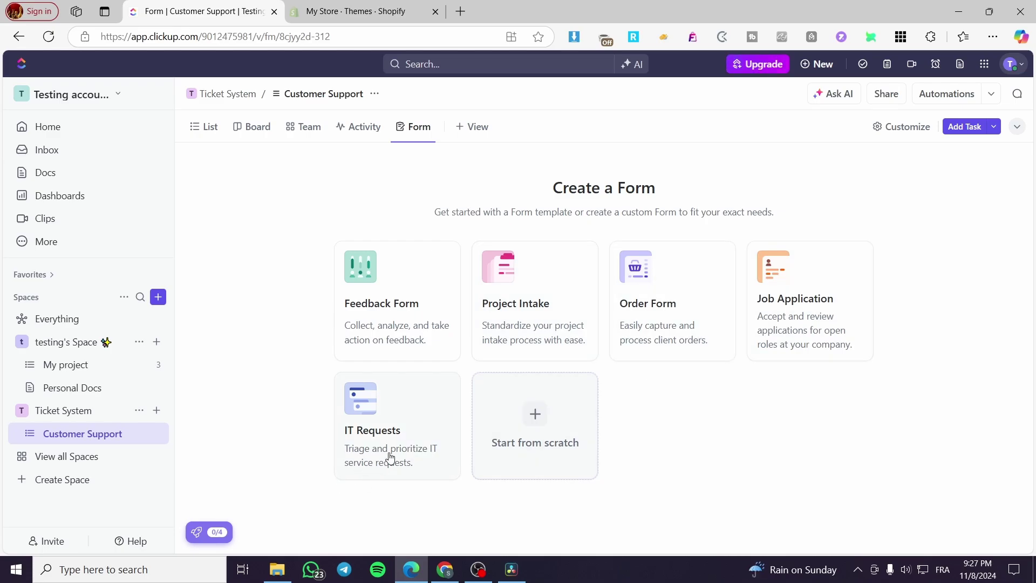
Start a blank form from scratch and scroll through the new form editor
click(543, 434)
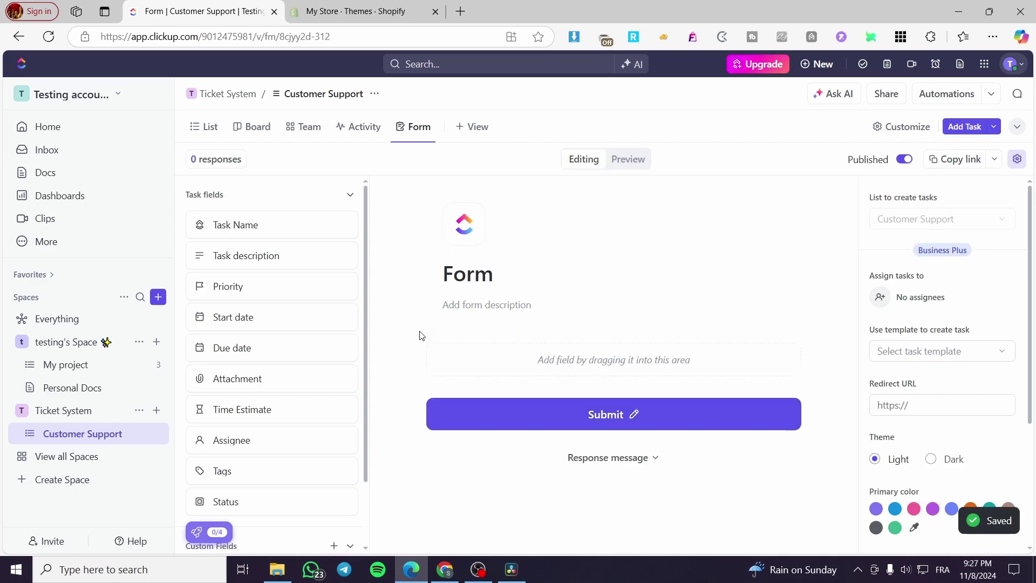
scroll(285, 387, down, 3)
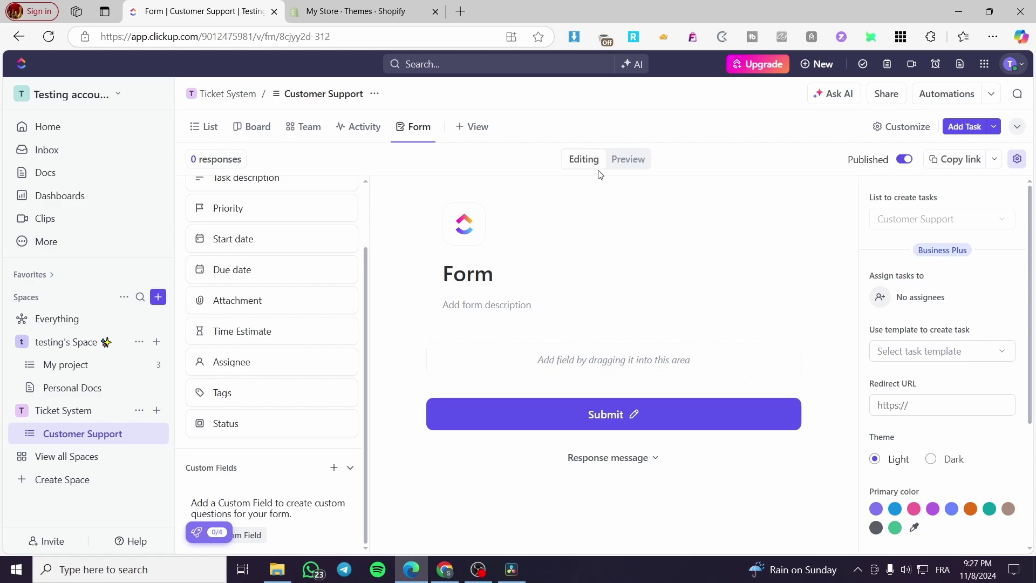
click(626, 159)
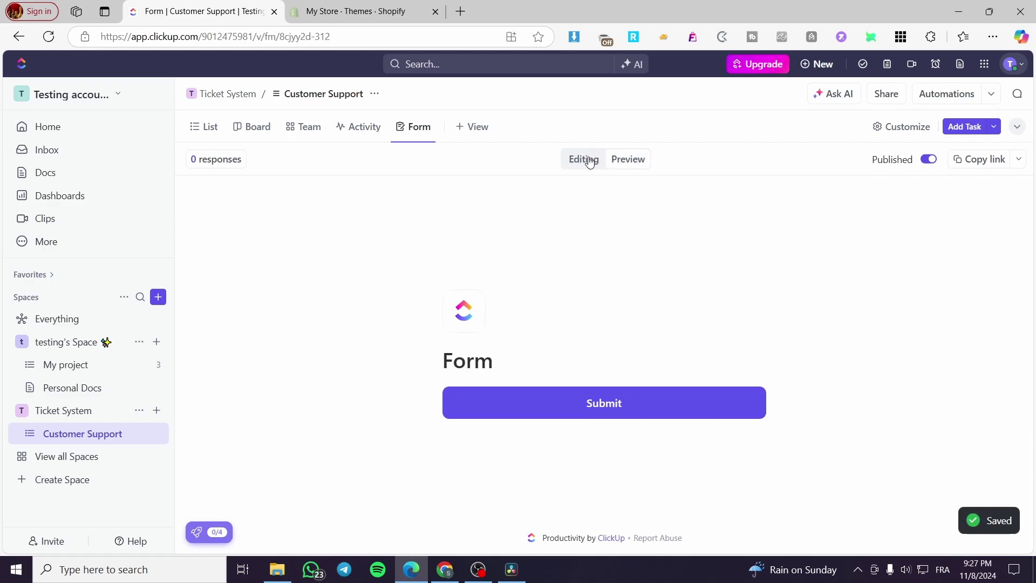
click(590, 162)
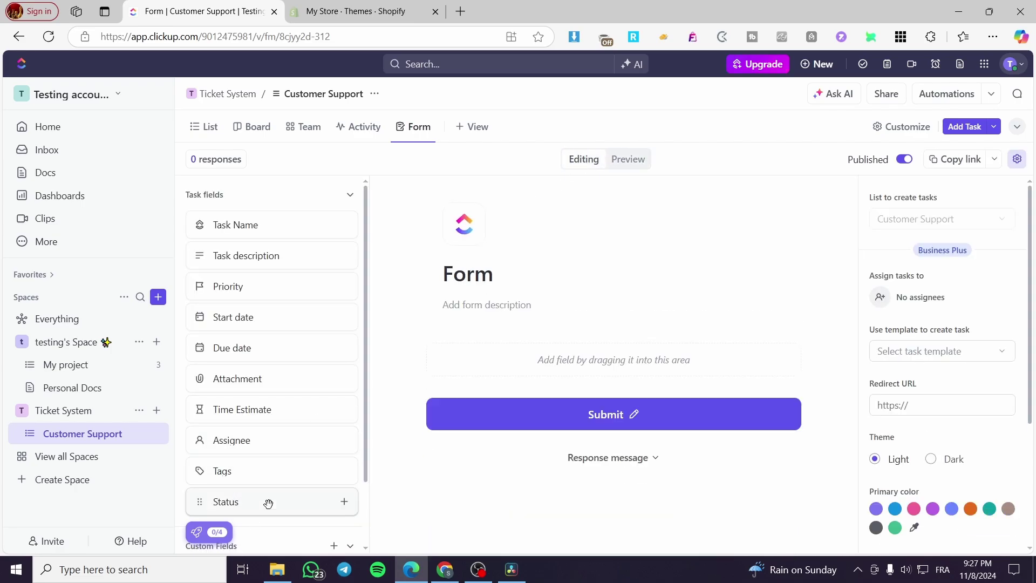
scroll(270, 497, down, 1)
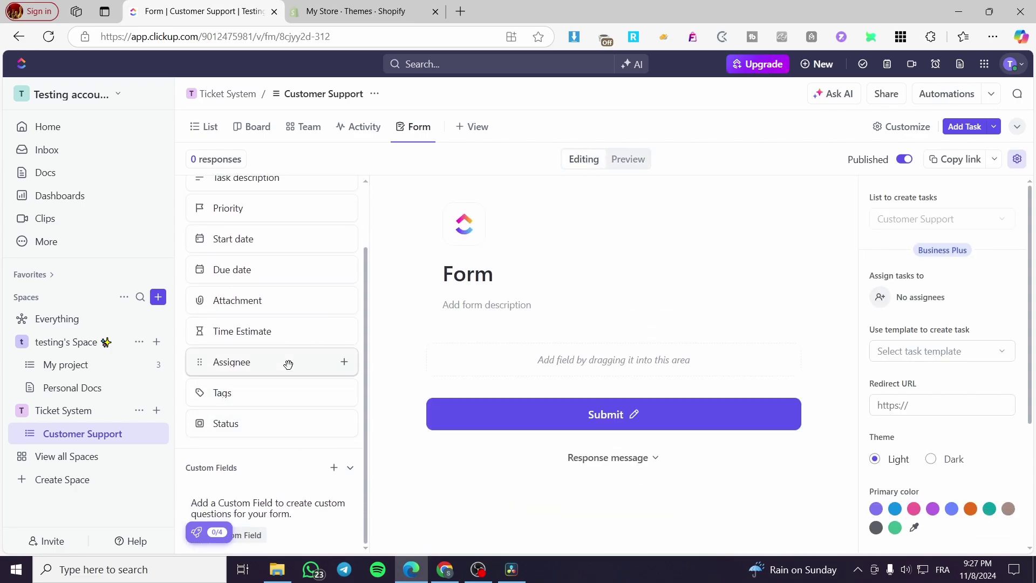
scroll(287, 363, up, 3)
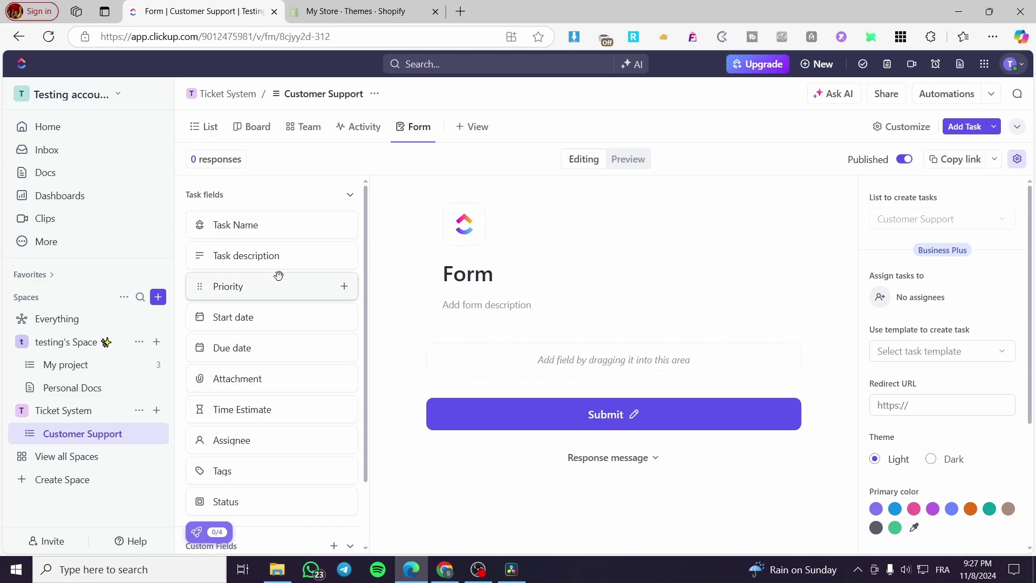
scroll(262, 372, down, 2)
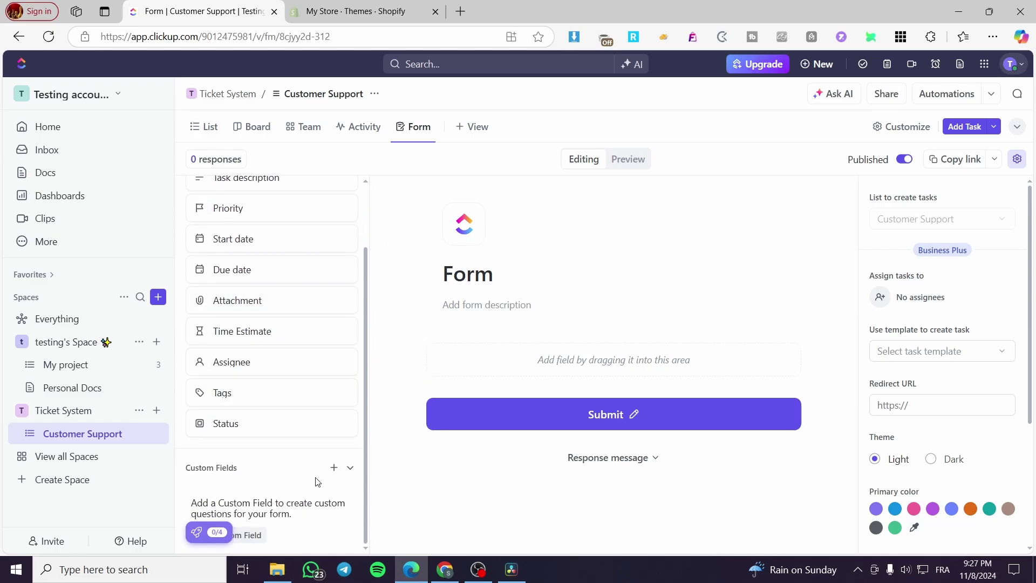
Create an Email-type custom field named Email and drag it onto the form above Submit
click(334, 469)
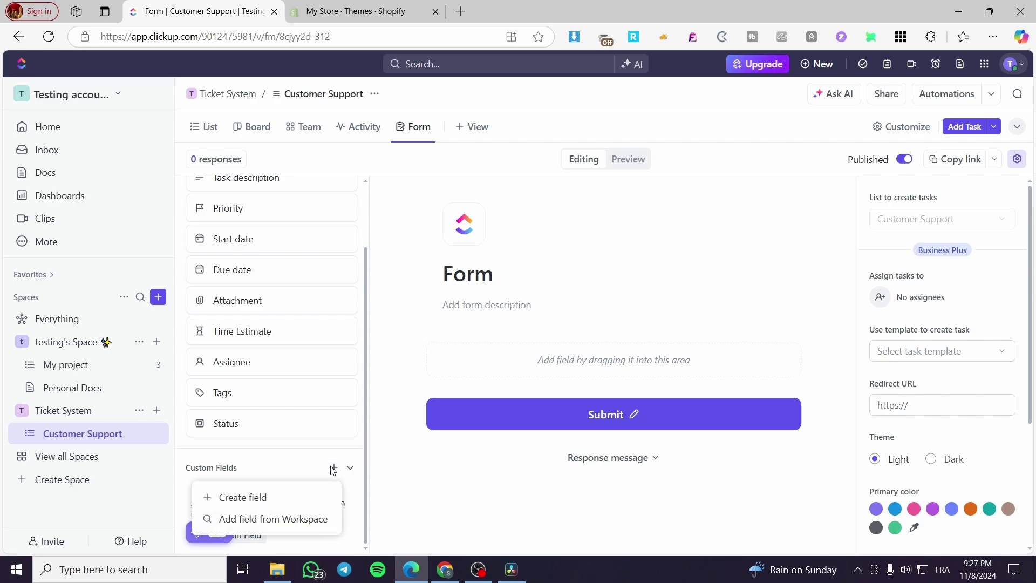
click(300, 497)
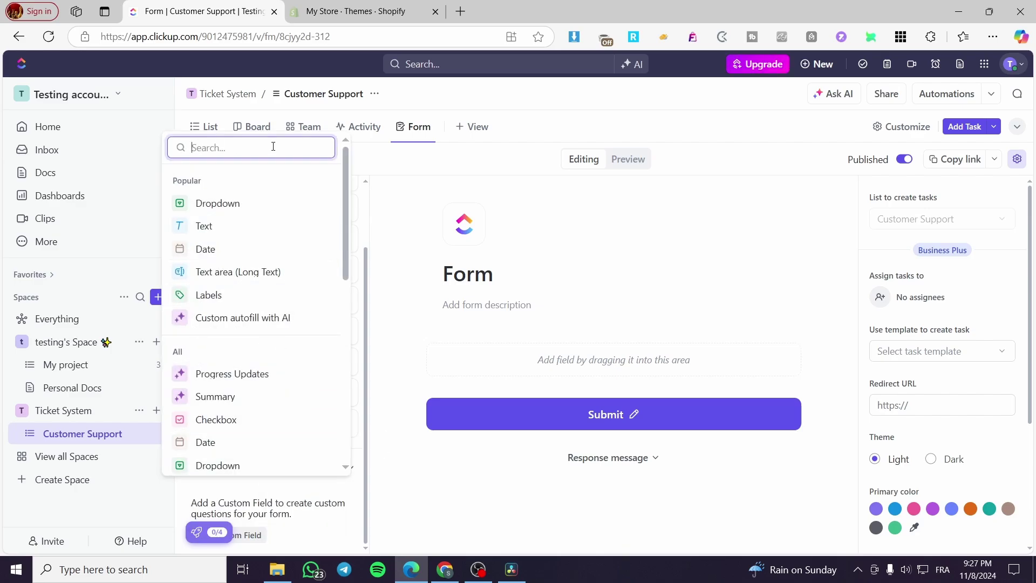
text(email)
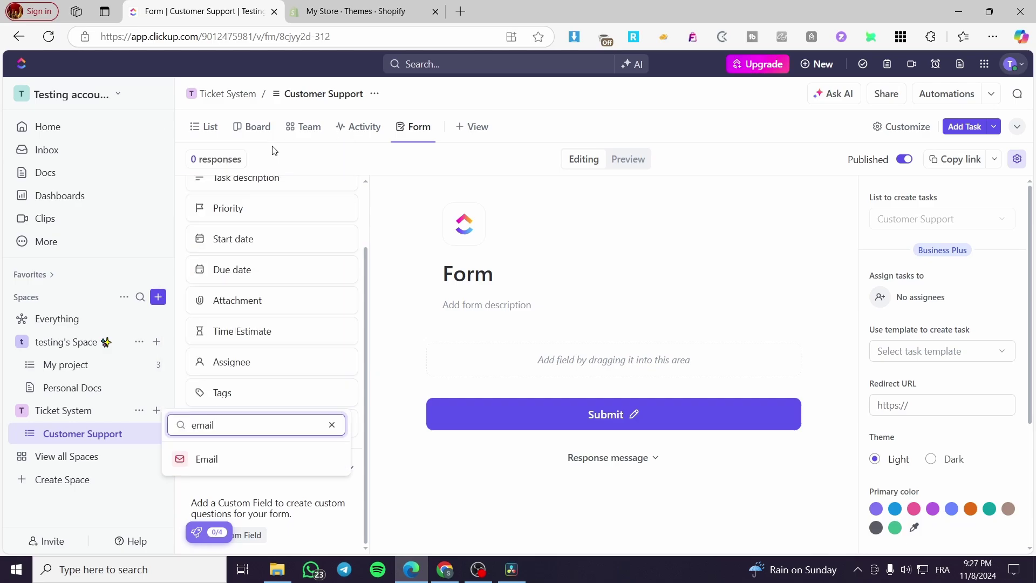
click(238, 461)
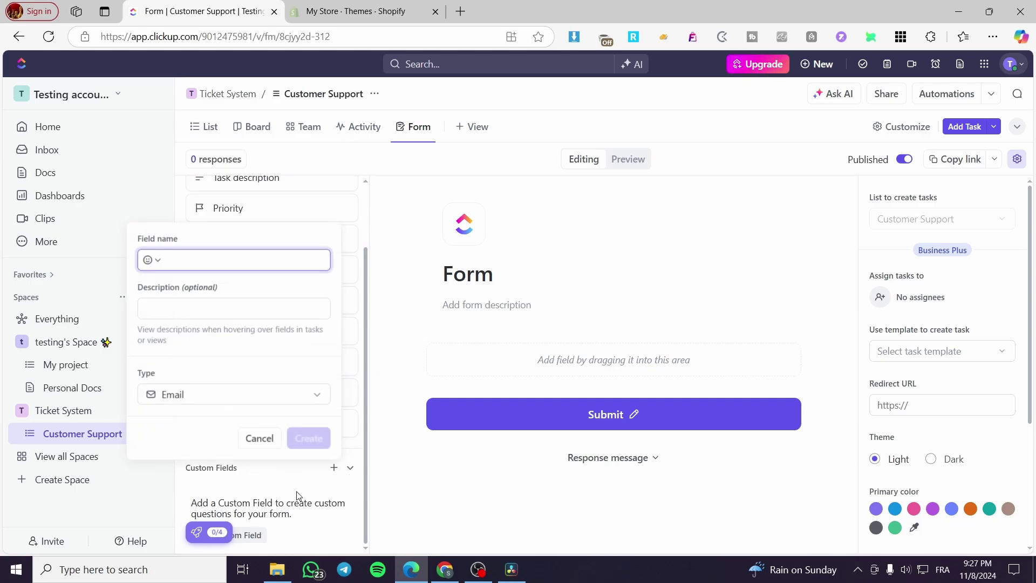
text(Email)
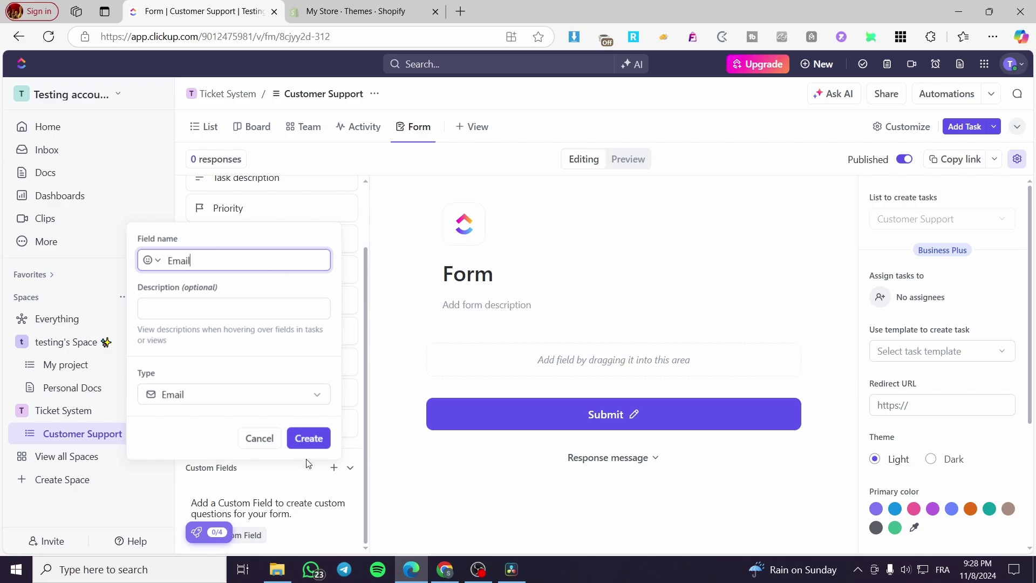
click(309, 439)
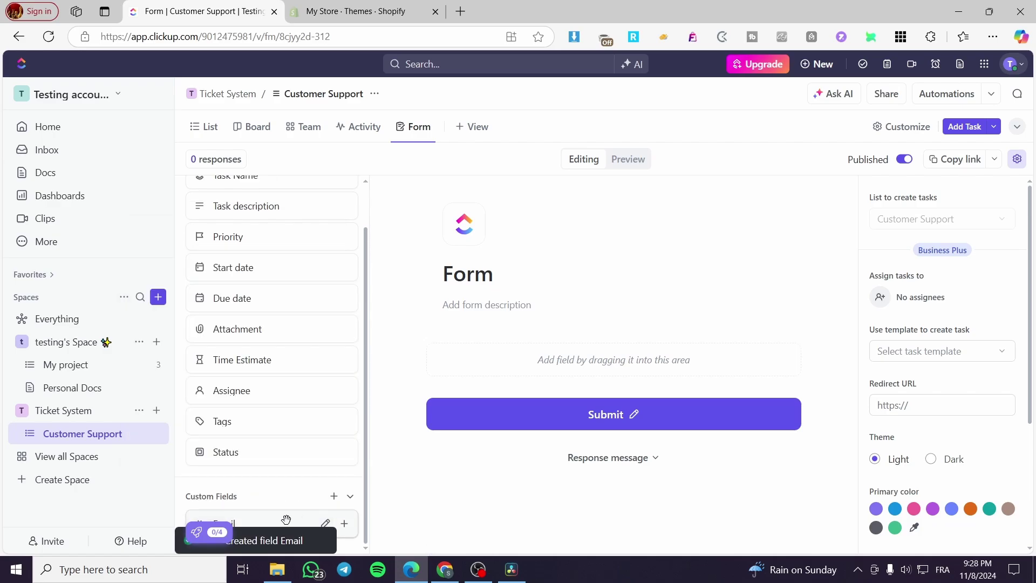
drag(251, 519, 558, 324)
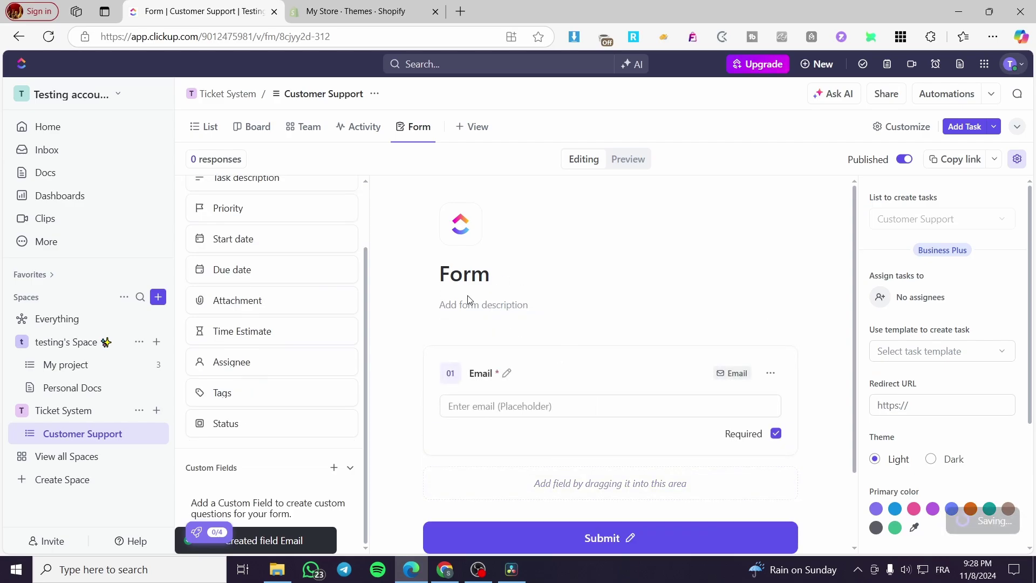
Replace the form heading 'Form' with the title 'Submit your Issue'
click(523, 305)
drag(503, 274, 423, 285)
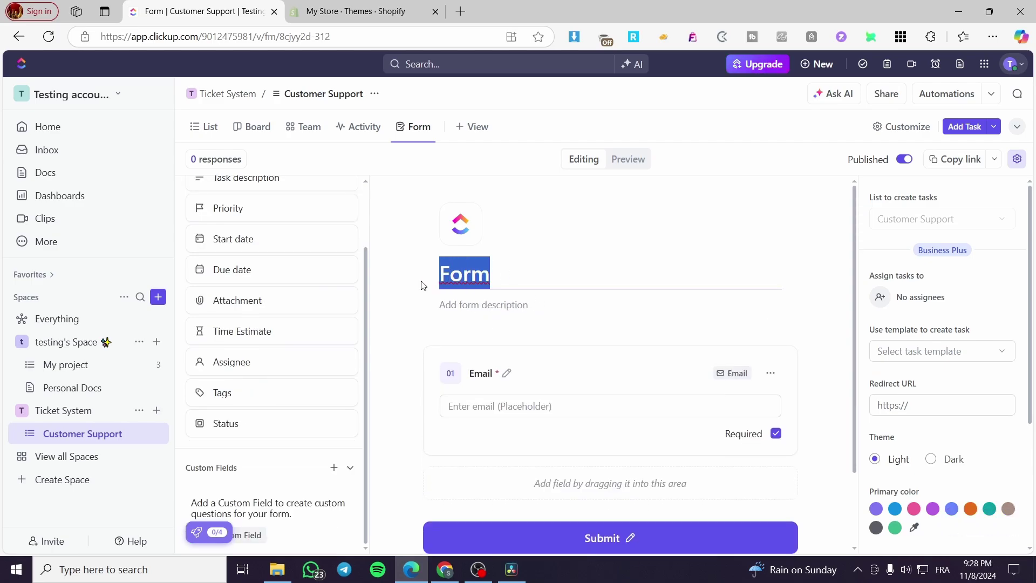
text(Sub)
key(BackSpace)
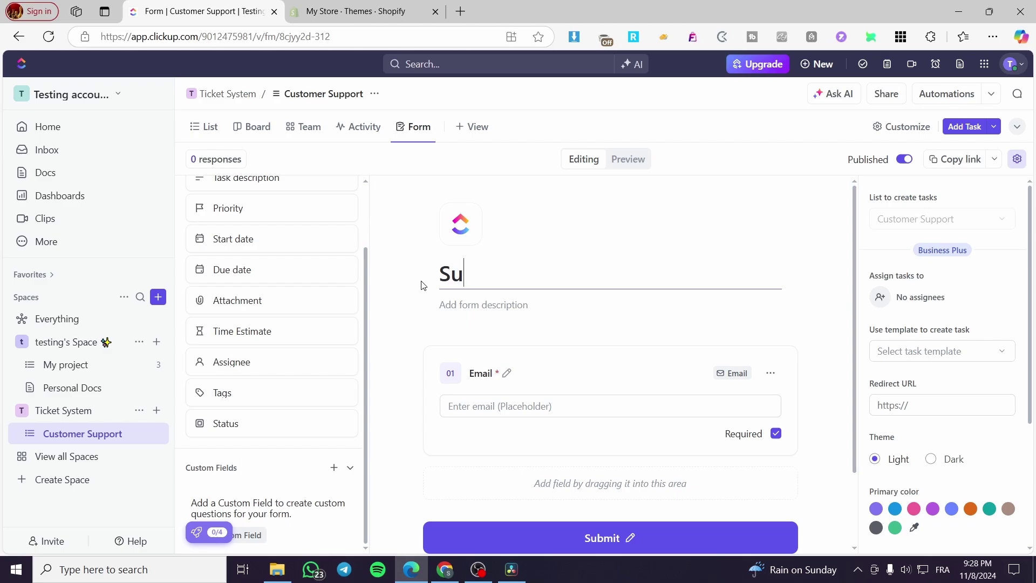
text(bmit y)
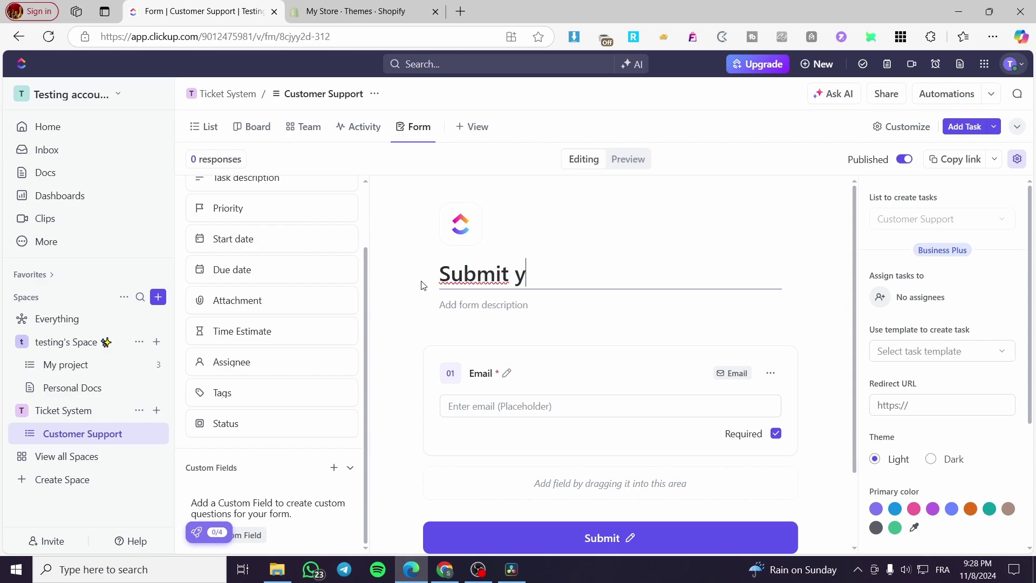
text(our Issue)
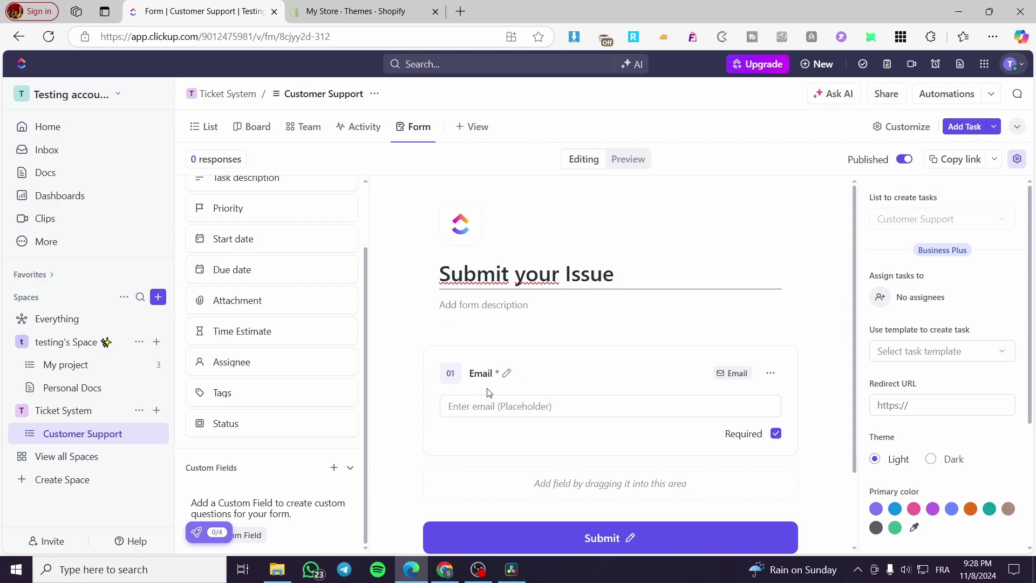
scroll(512, 382, down, 1)
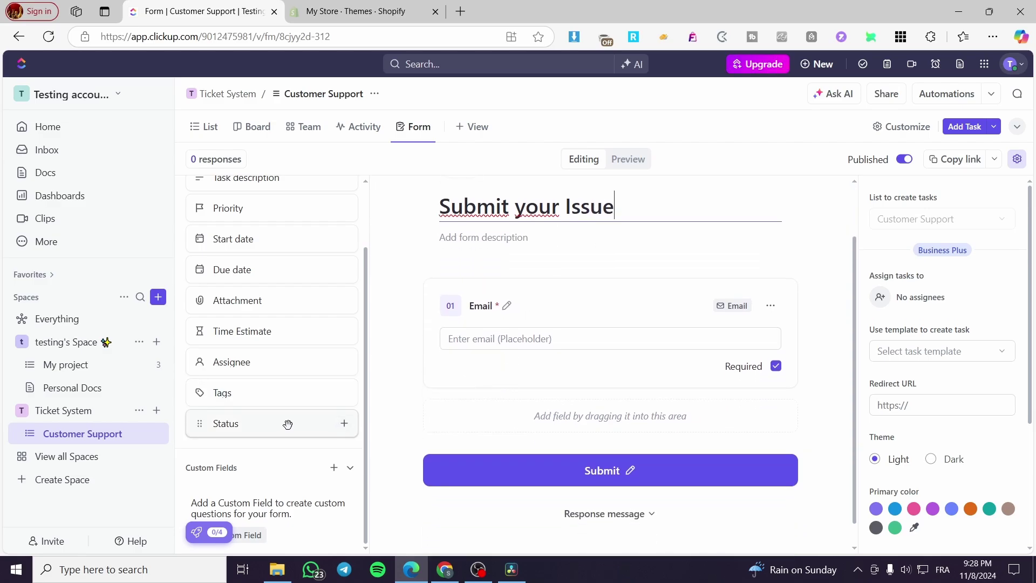
scroll(288, 425, up, 2)
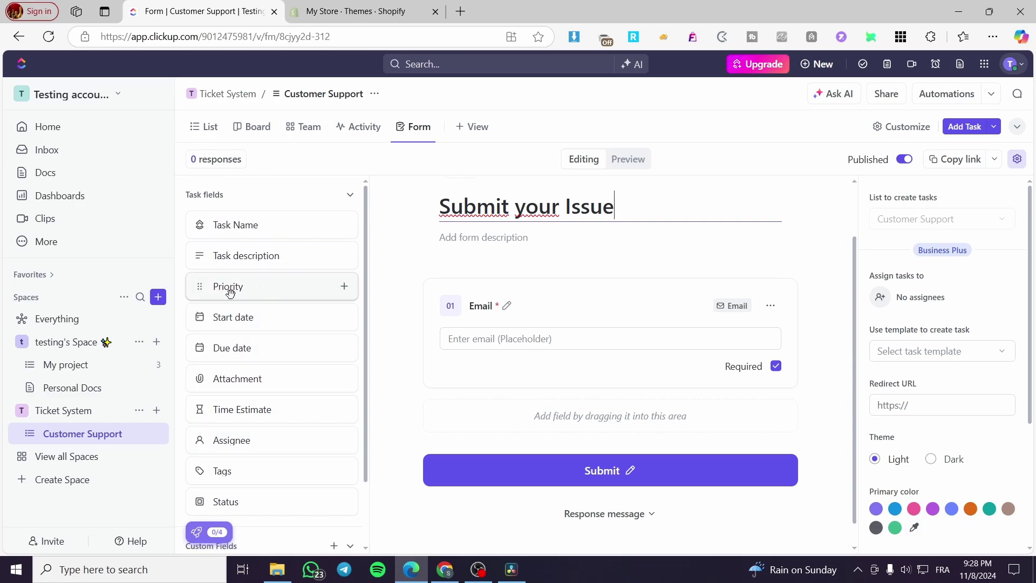
Place the Task description field below Email and relabel it 'The Issue'
drag(235, 258, 473, 429)
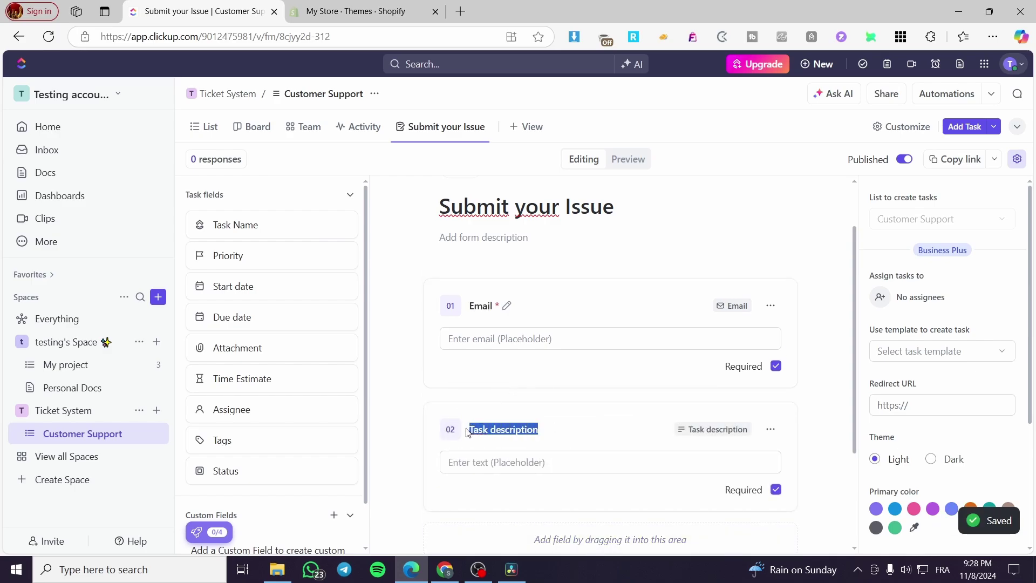
text(The Issue)
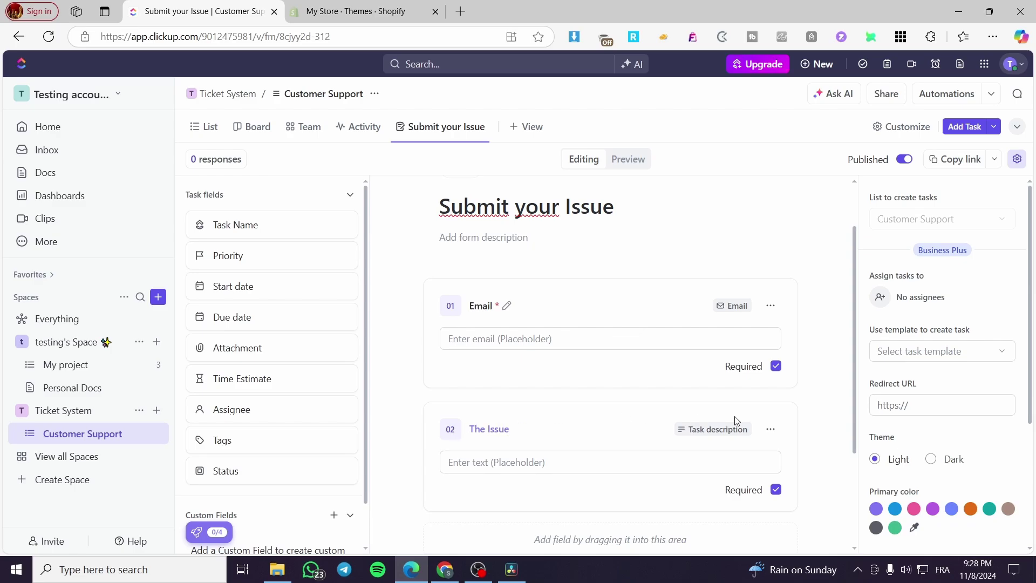
click(831, 426)
scroll(648, 421, down, 1)
scroll(322, 408, down, 1)
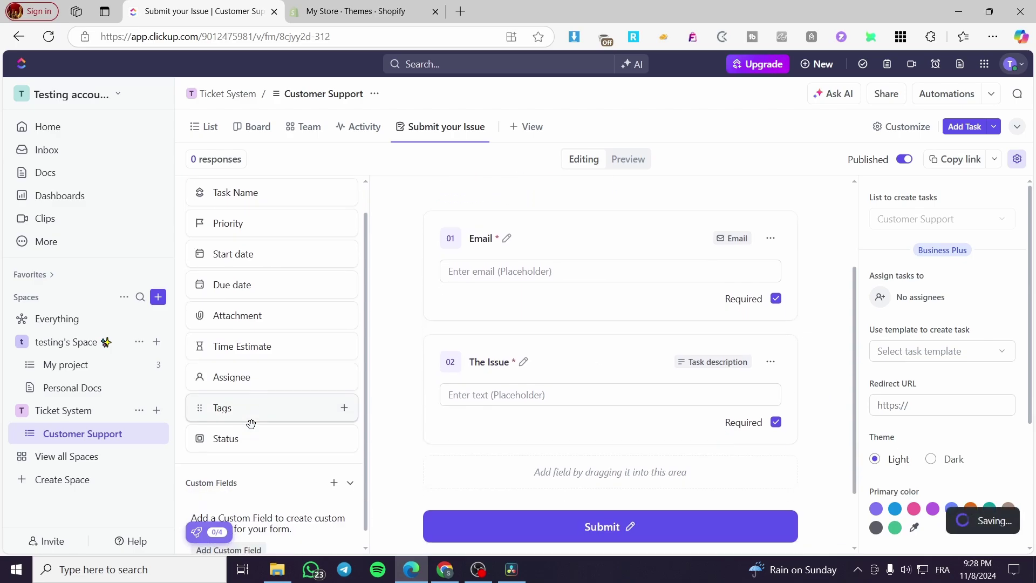
Add an Attachment field below The Issue and begin relabelling it 'Screen of the Issue'
scroll(253, 421, up, 1)
drag(233, 348, 491, 448)
click(532, 484)
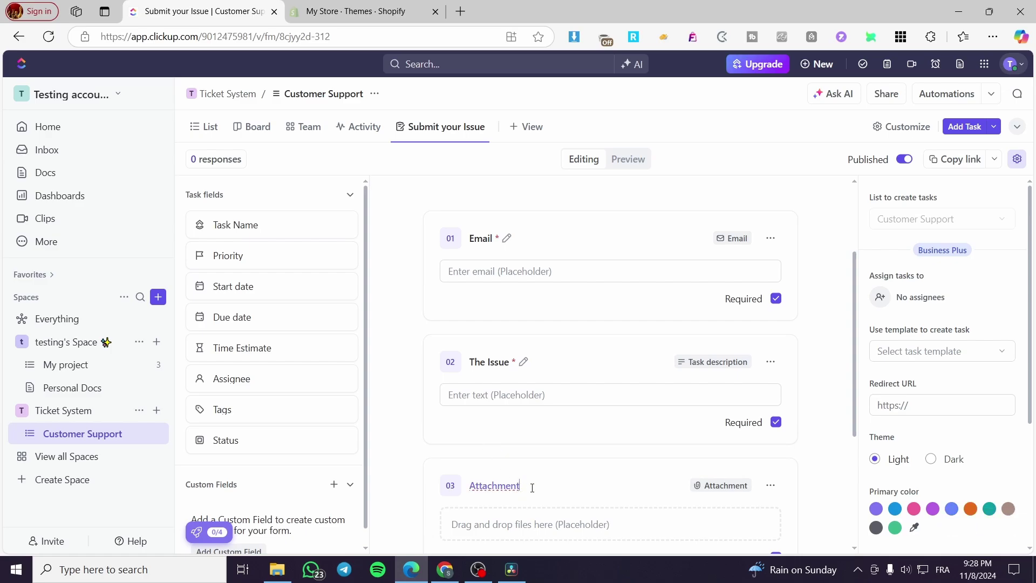
drag(532, 487, 456, 488)
text(Screen of the Issue)
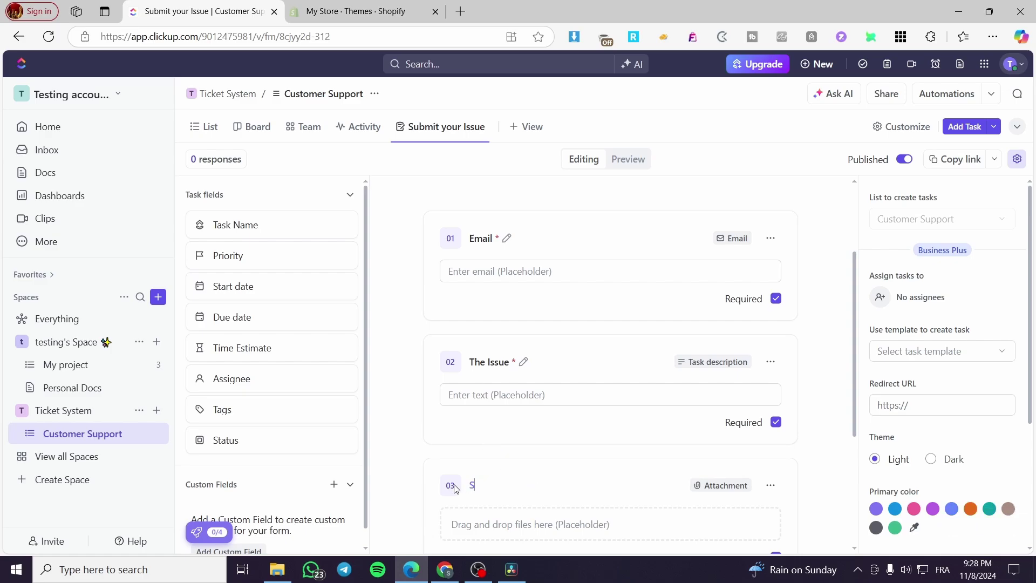
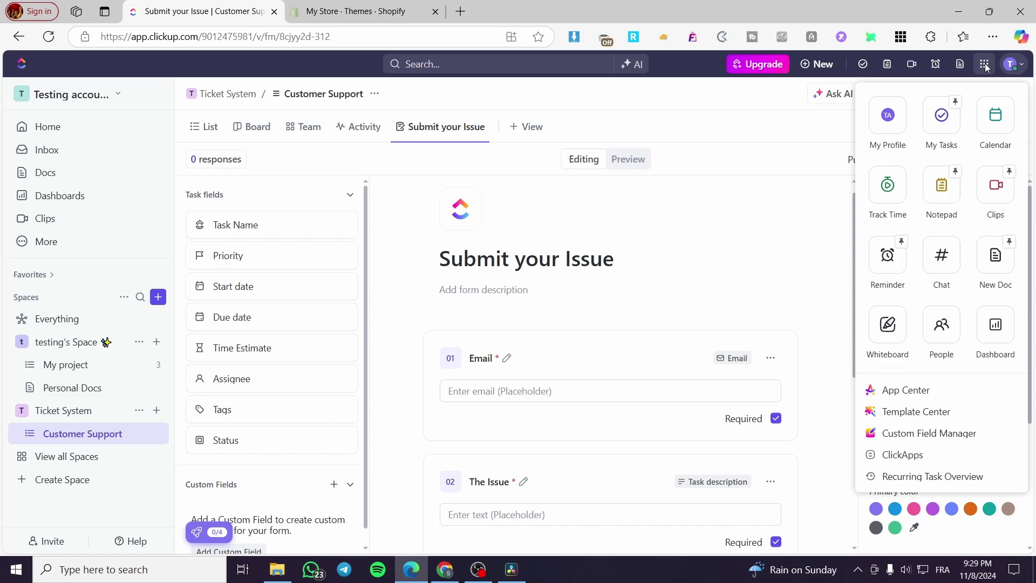
Go from the profile menu to the workspace ClickApps settings
click(888, 114)
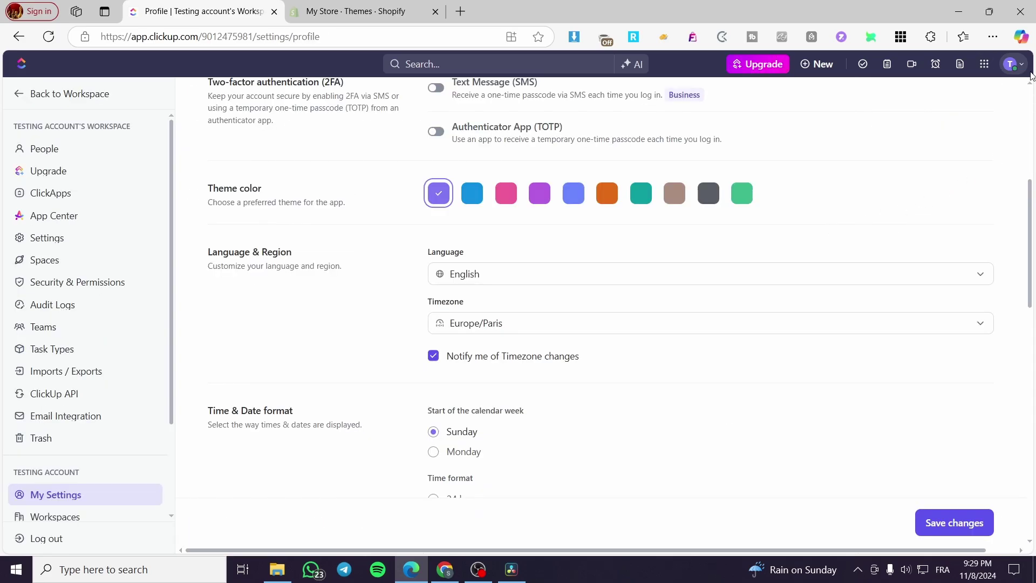
click(1011, 64)
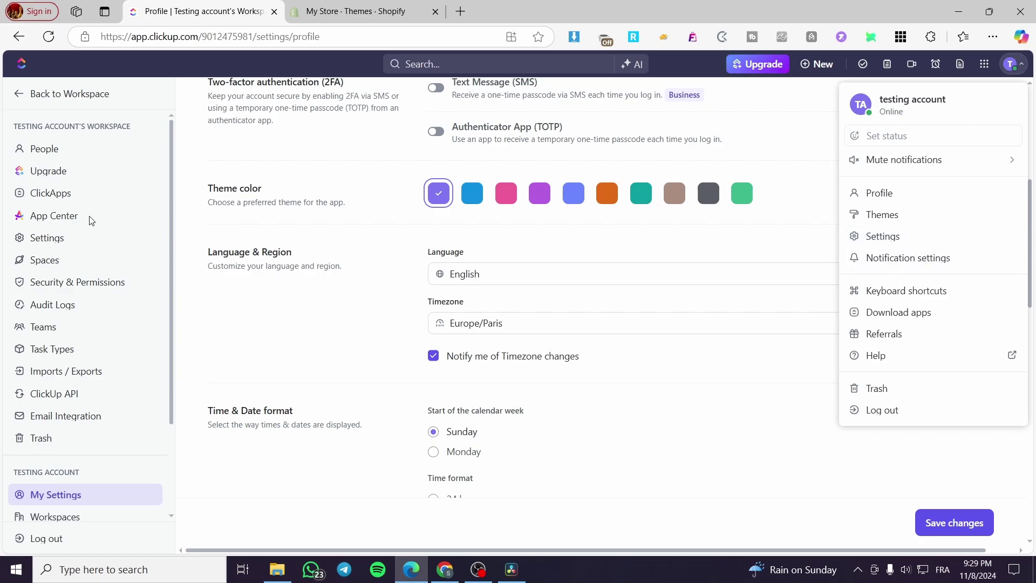
click(81, 177)
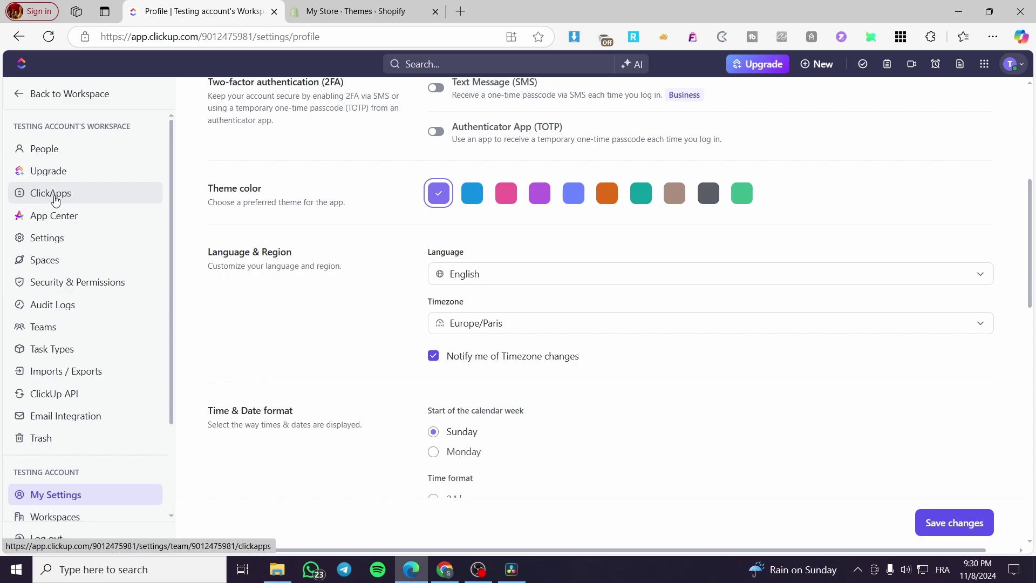
click(55, 200)
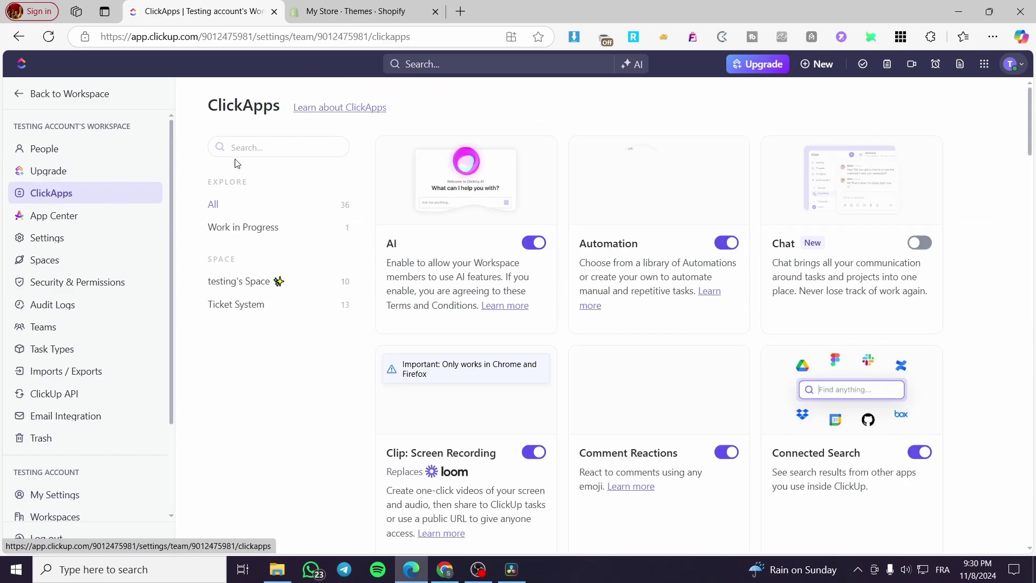
Search ClickApps for 'ema' and check that Email is enabled in both spaces, including Ticket System
click(258, 151)
text(email)
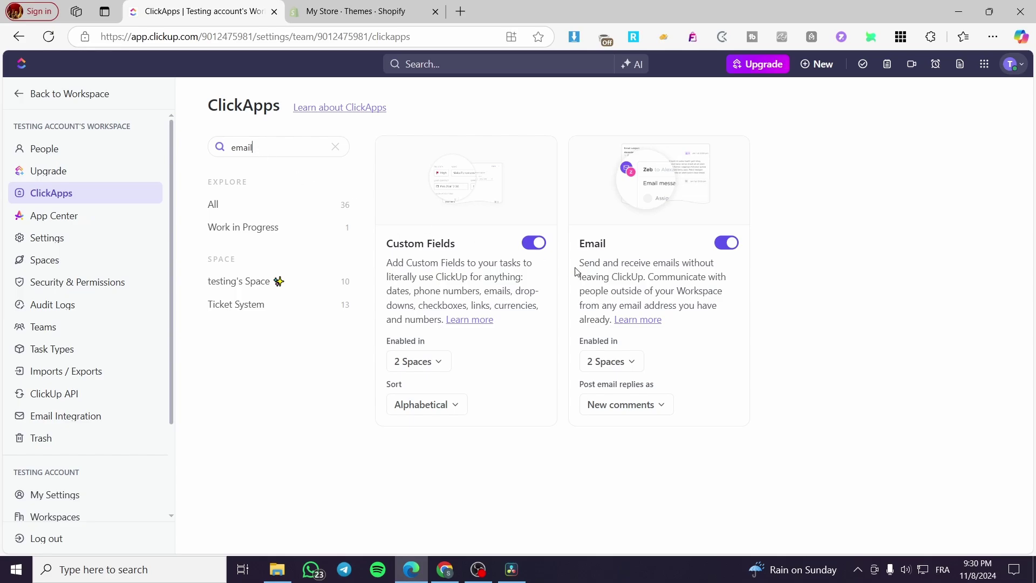
click(634, 366)
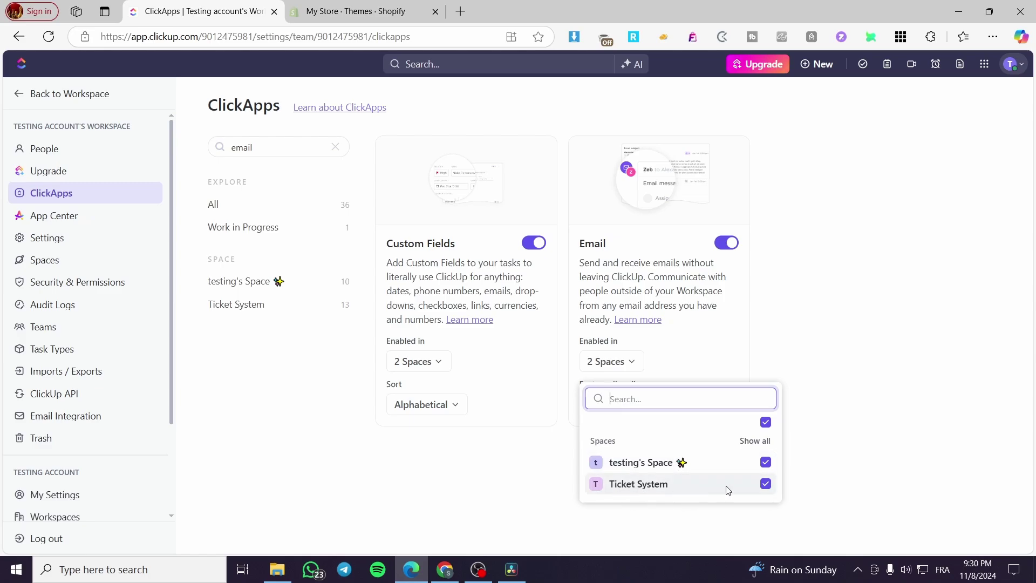
click(854, 413)
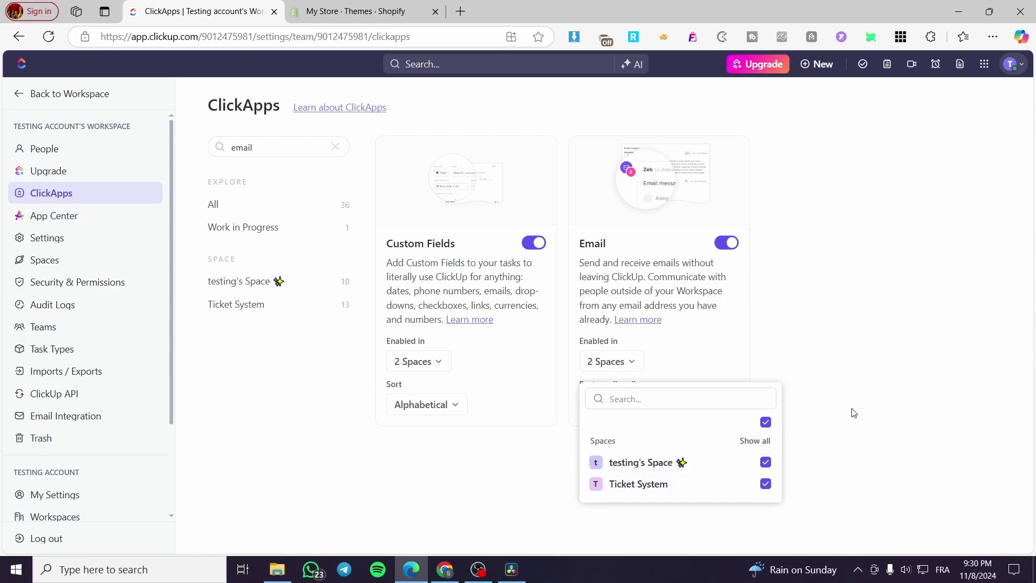
Clear the ClickApps search, try 'cus', then erase it
click(335, 147)
text(c)
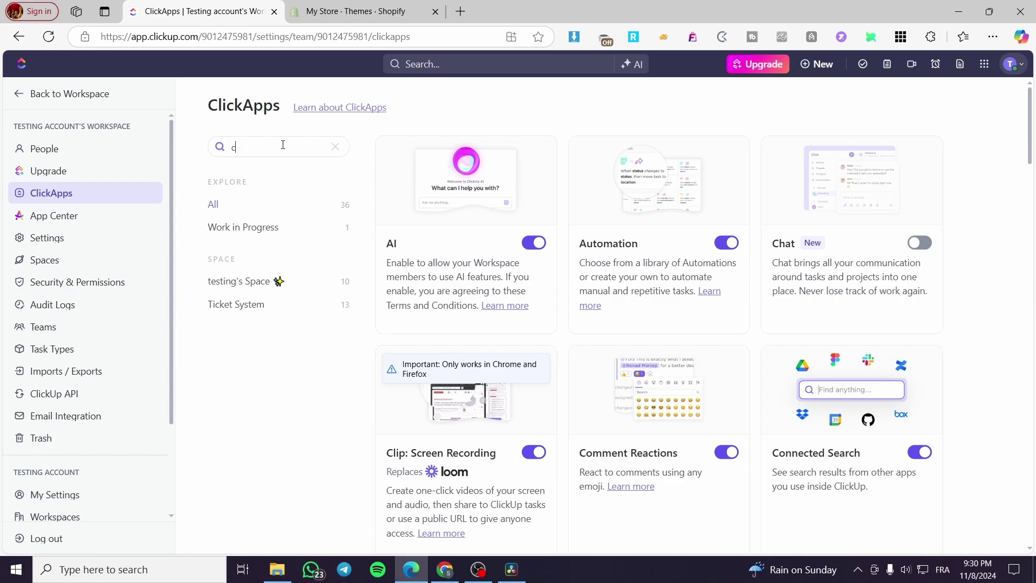
text(u)
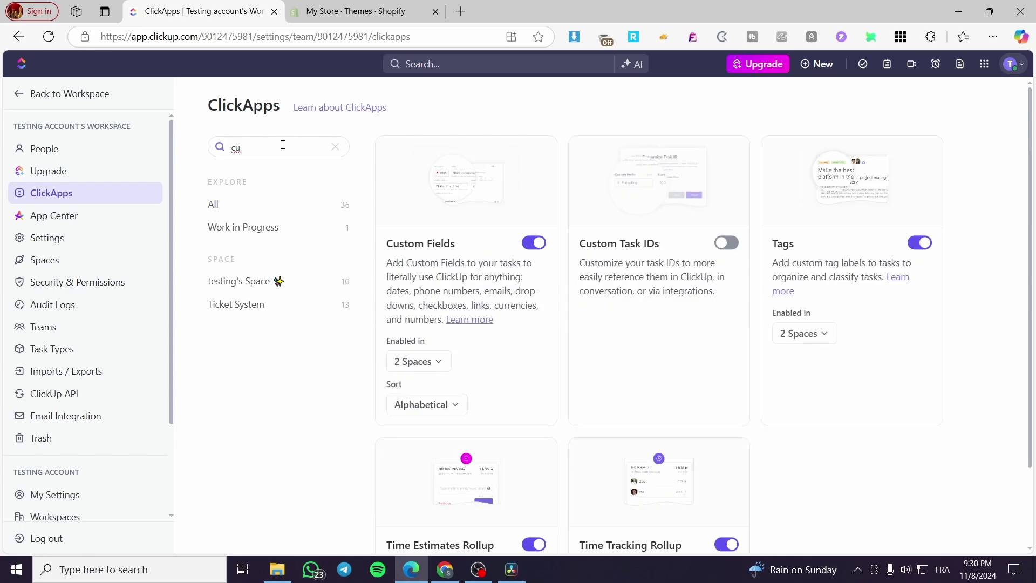
text(s)
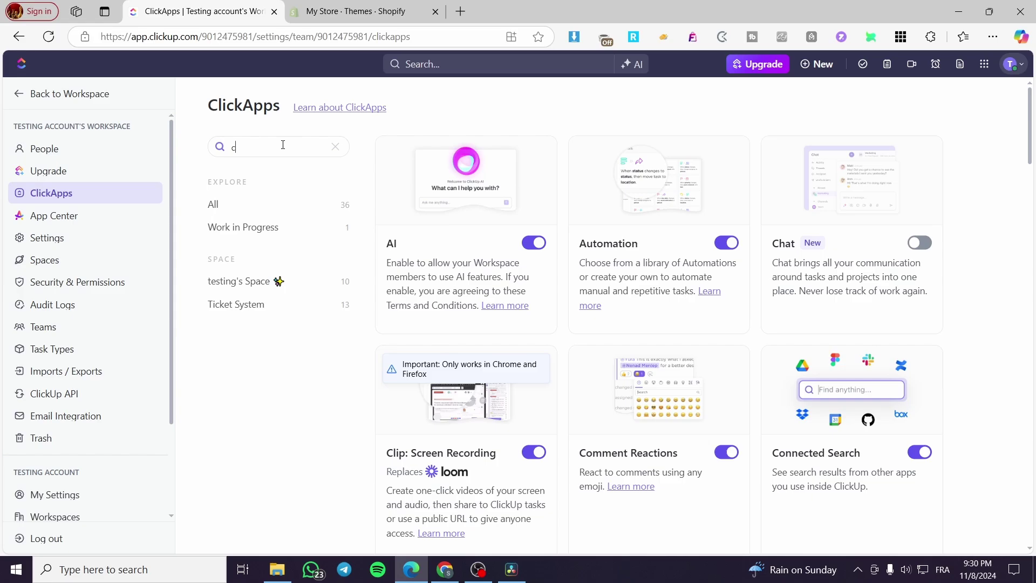
key(BackSpace)
Filter ClickApps by 'ID' and try enabling Custom Task IDs, dismissing each Business upgrade prompt
text(ID)
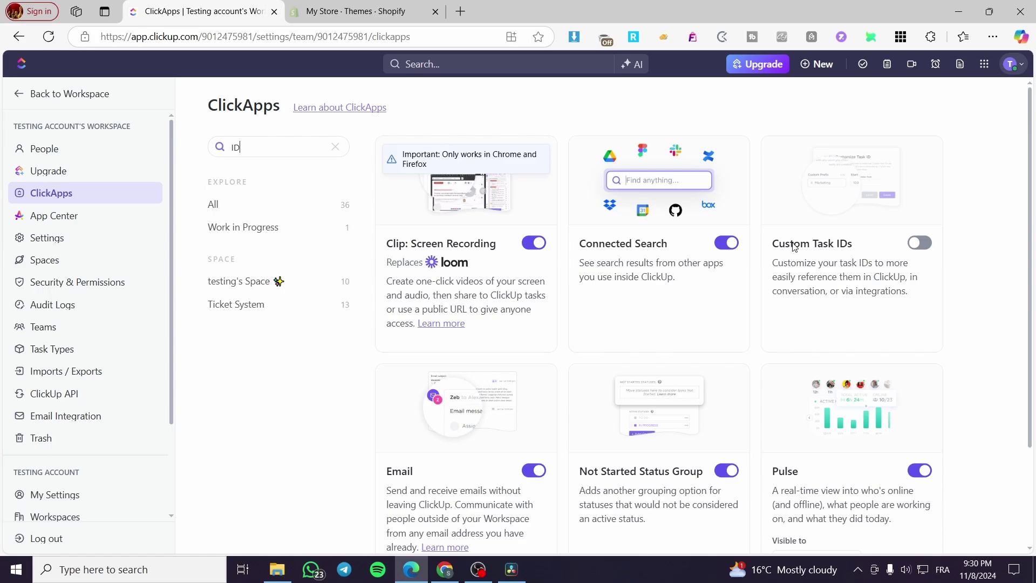
drag(773, 245, 841, 254)
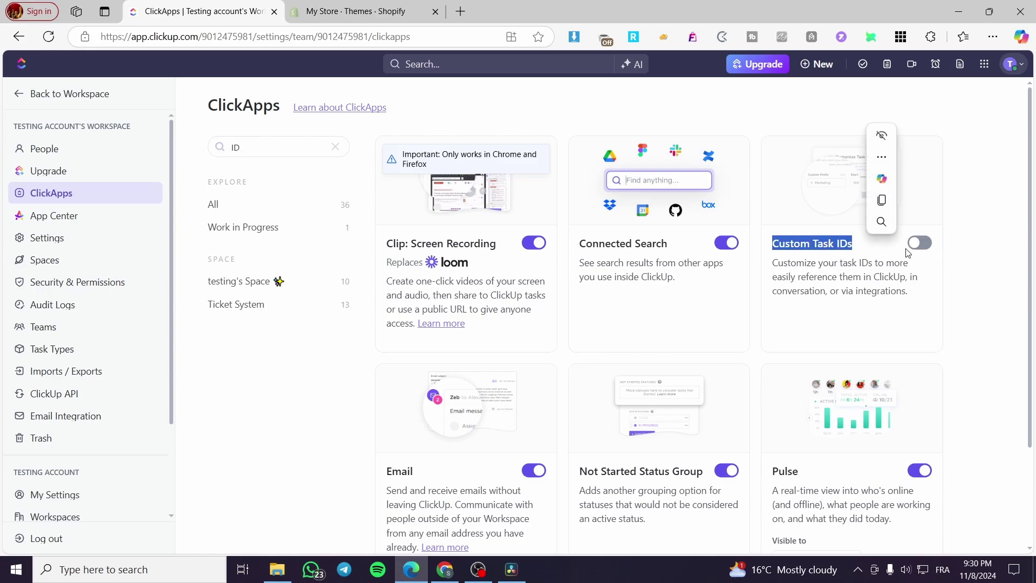
mouse_move(920, 245)
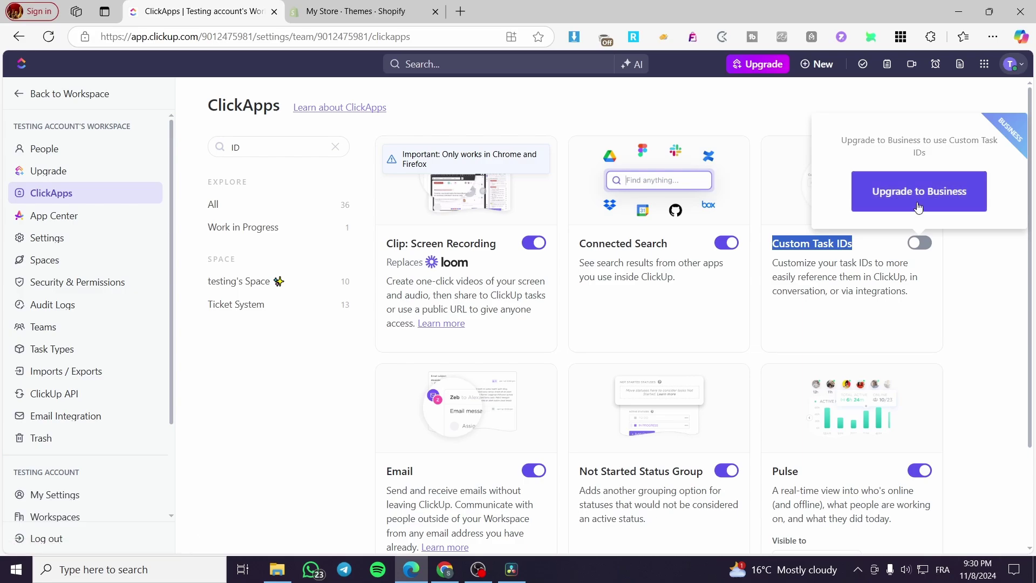
click(976, 281)
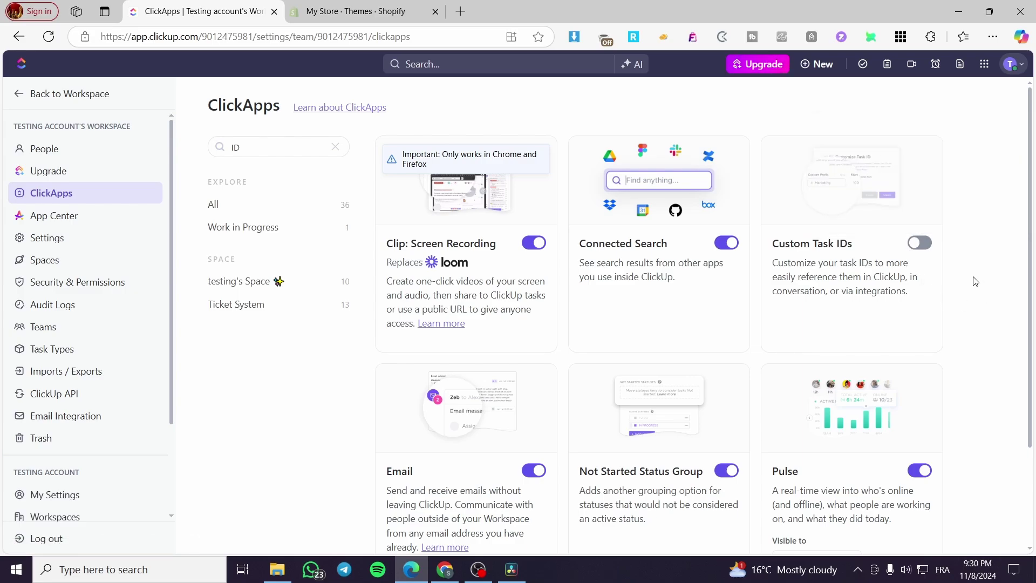
click(927, 242)
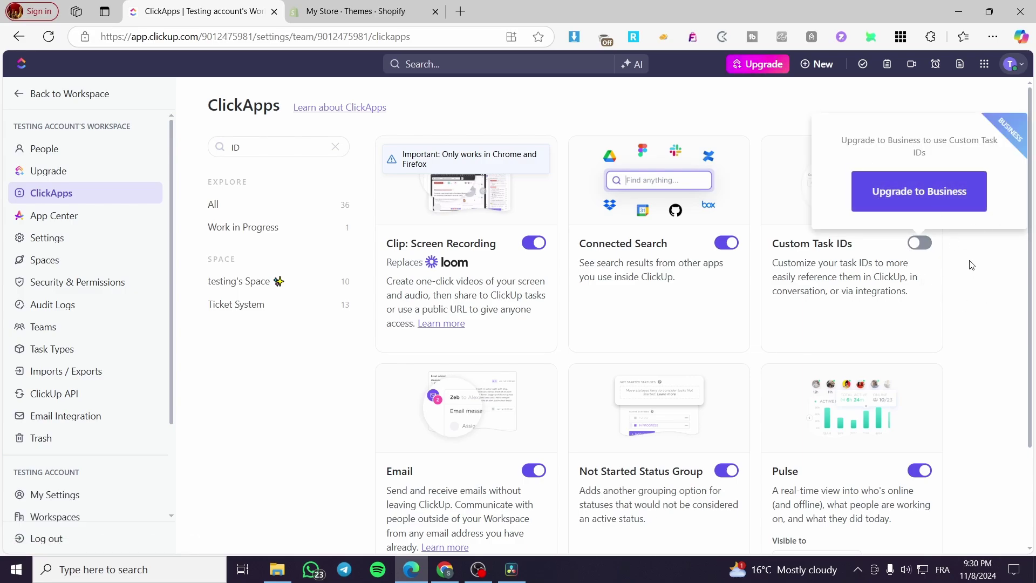
click(986, 267)
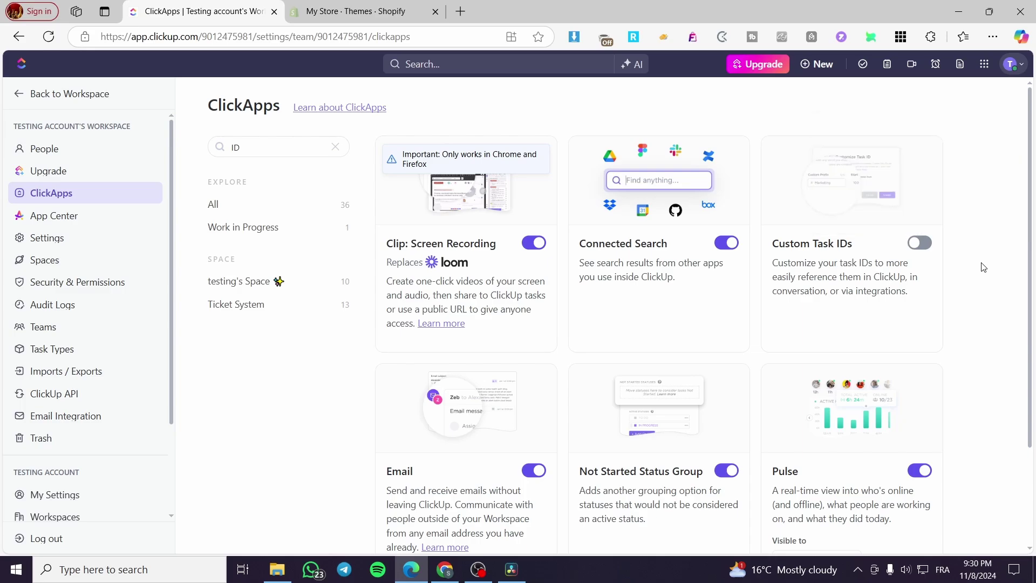
click(923, 244)
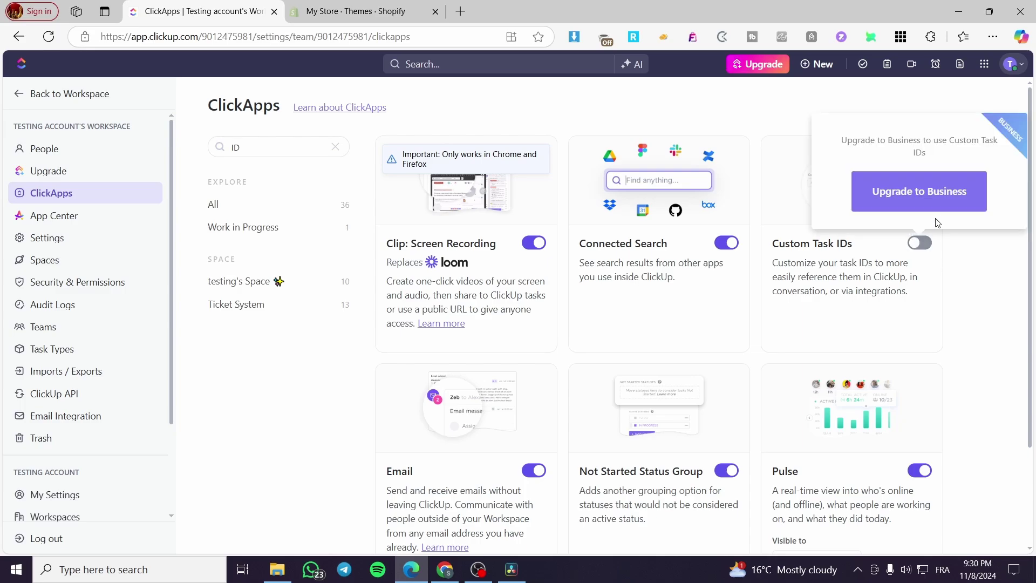
click(876, 281)
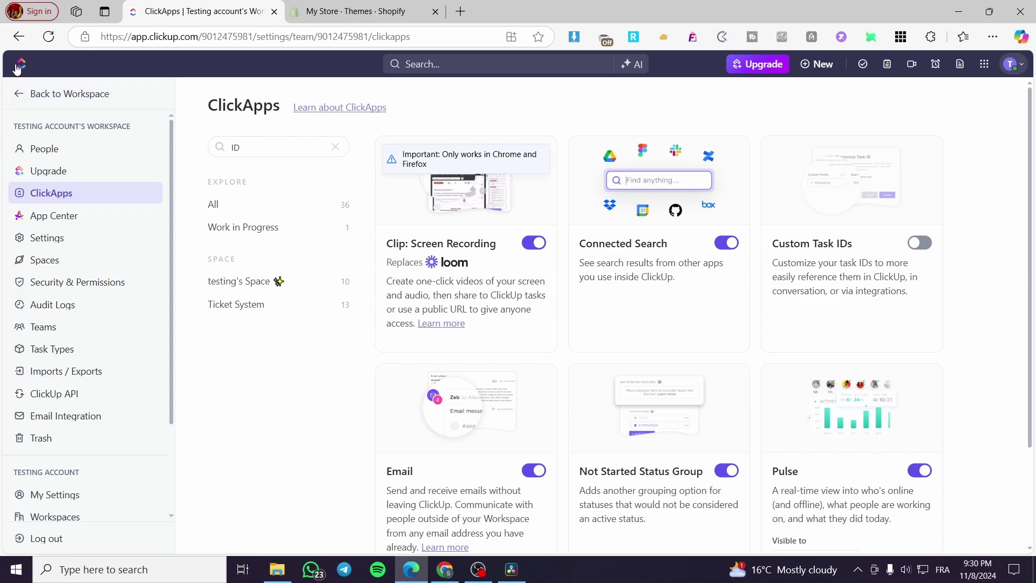
Glance at the Customer Support task list, then return to the Submit your Issue form
click(16, 98)
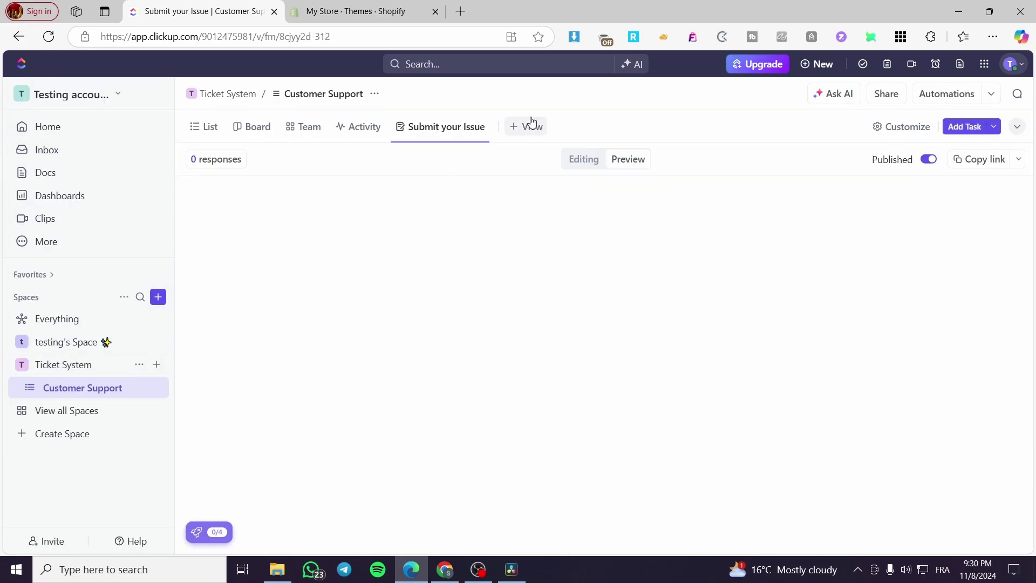
click(202, 128)
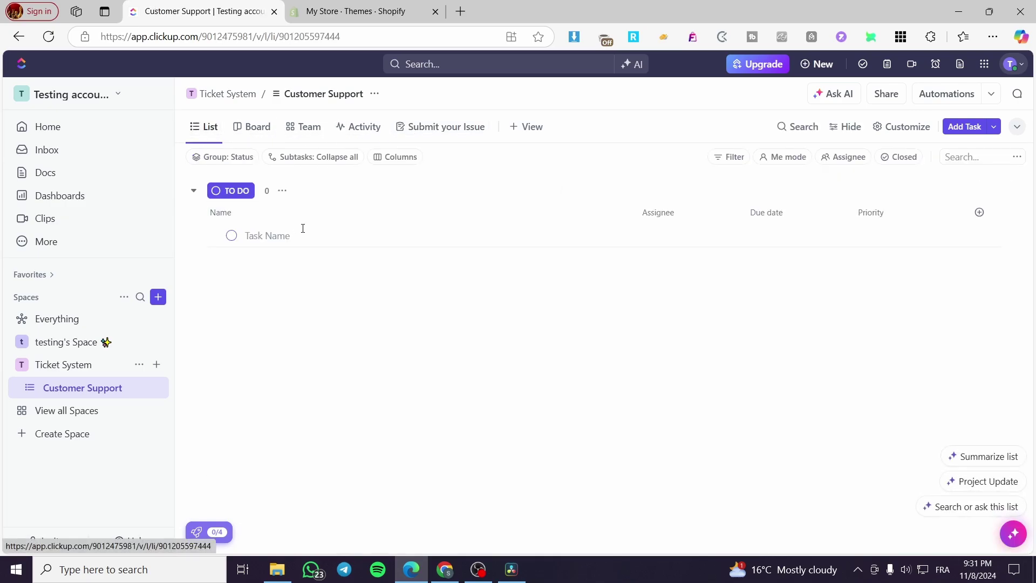
click(425, 131)
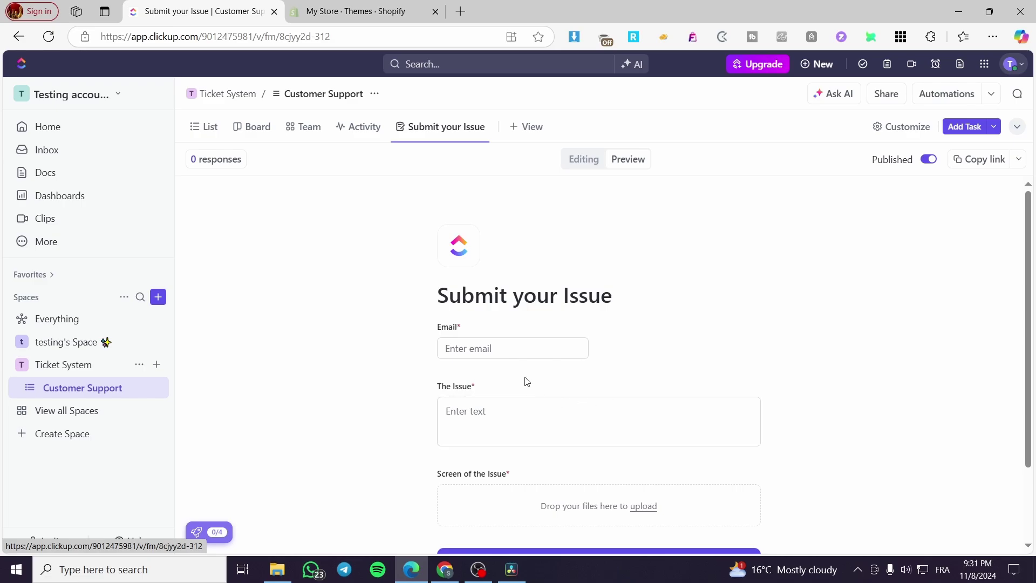
Fill the form with a saved email and type 'I have a problem when loggin i' in The Issue
click(513, 348)
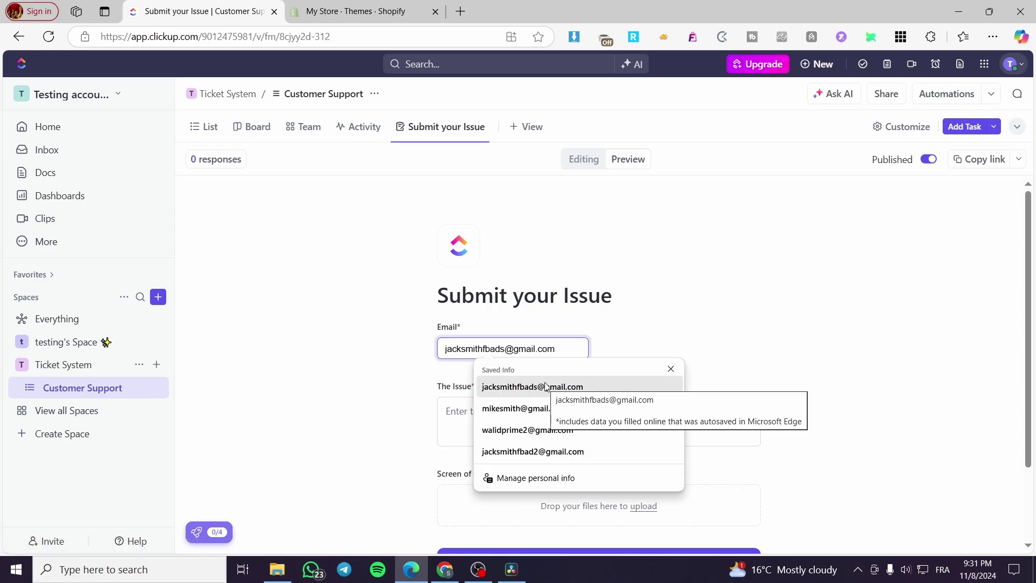
click(559, 408)
click(525, 415)
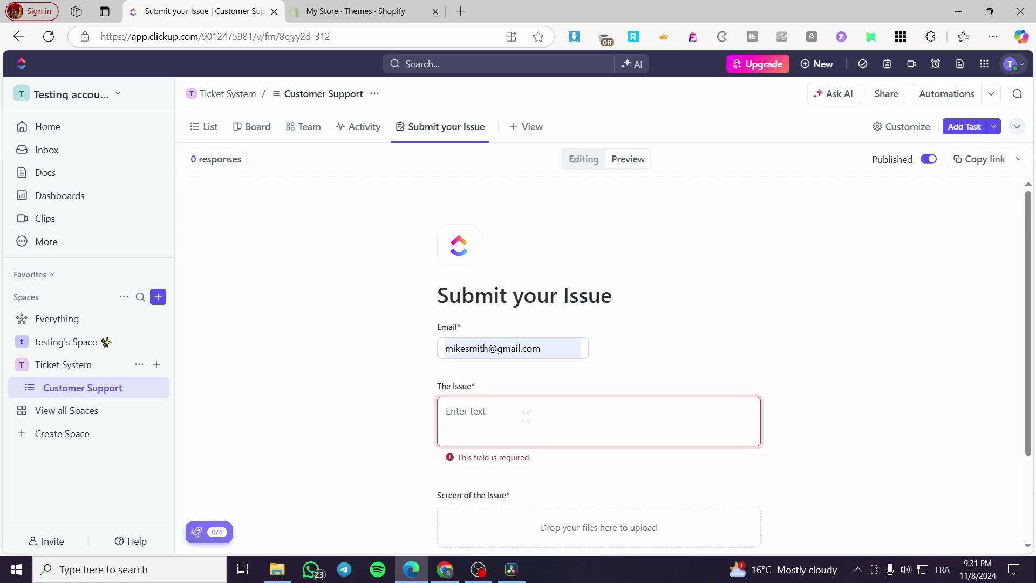
text(I)
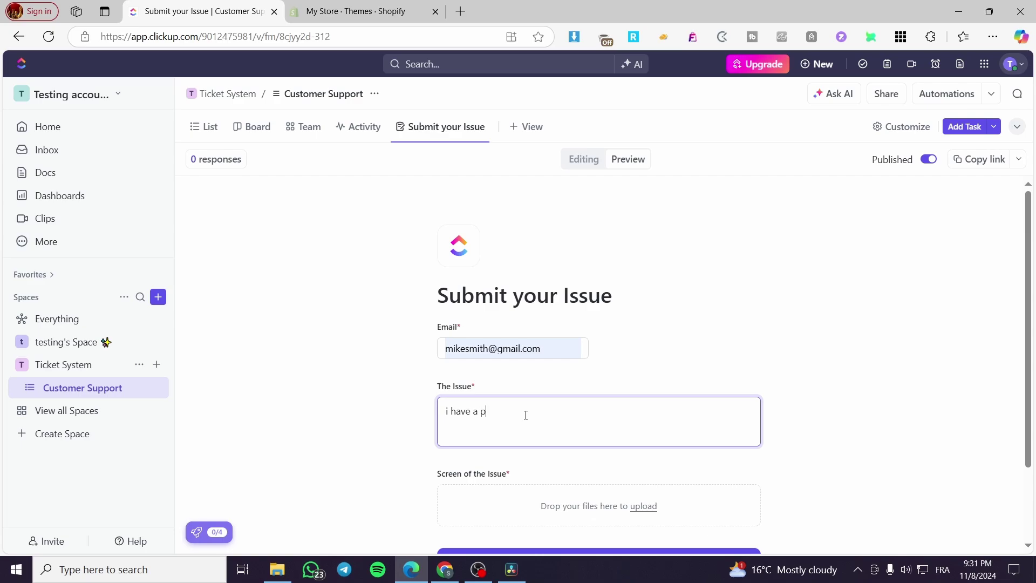
text(have a problem )
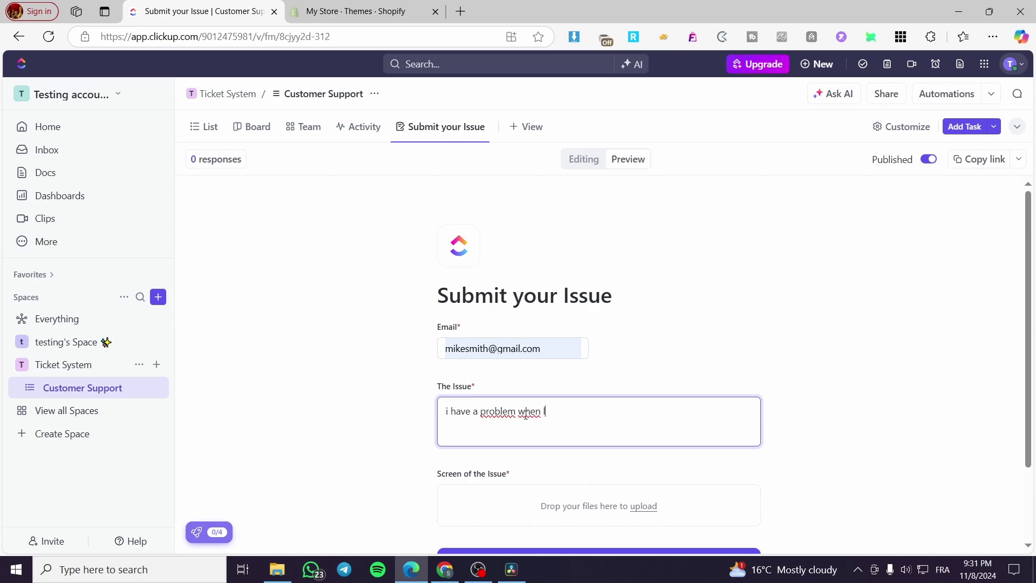
text(when loggin in)
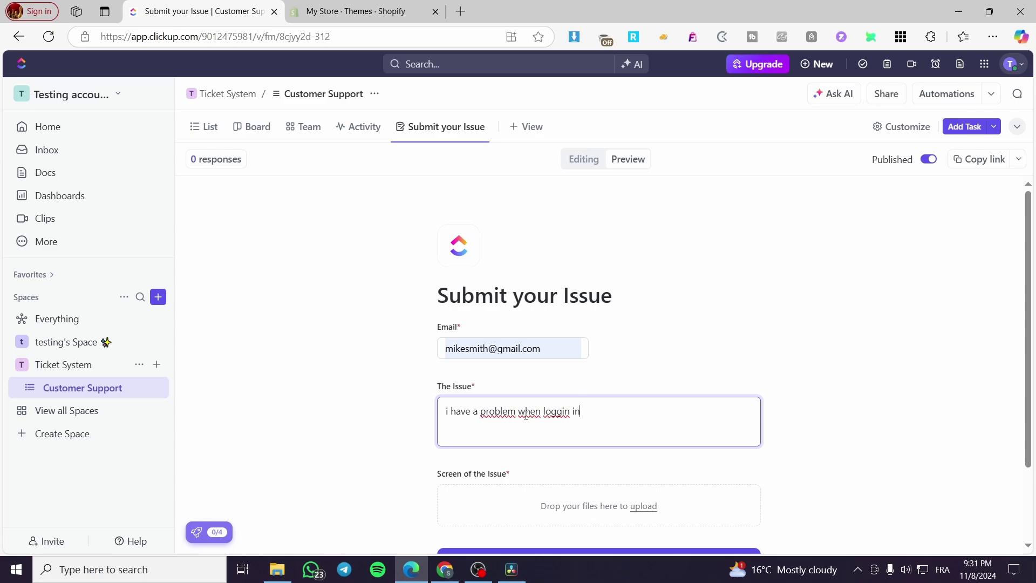
Switch the form back to editing and scroll to The Issue and Screen of the Issue fields
scroll(526, 418, down, 2)
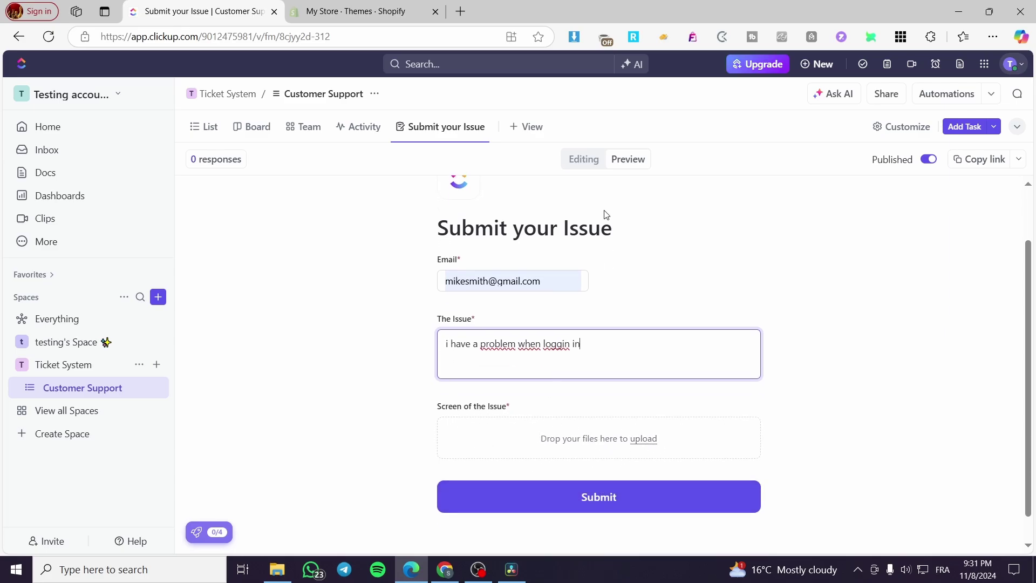
click(593, 157)
scroll(646, 400, down, 5)
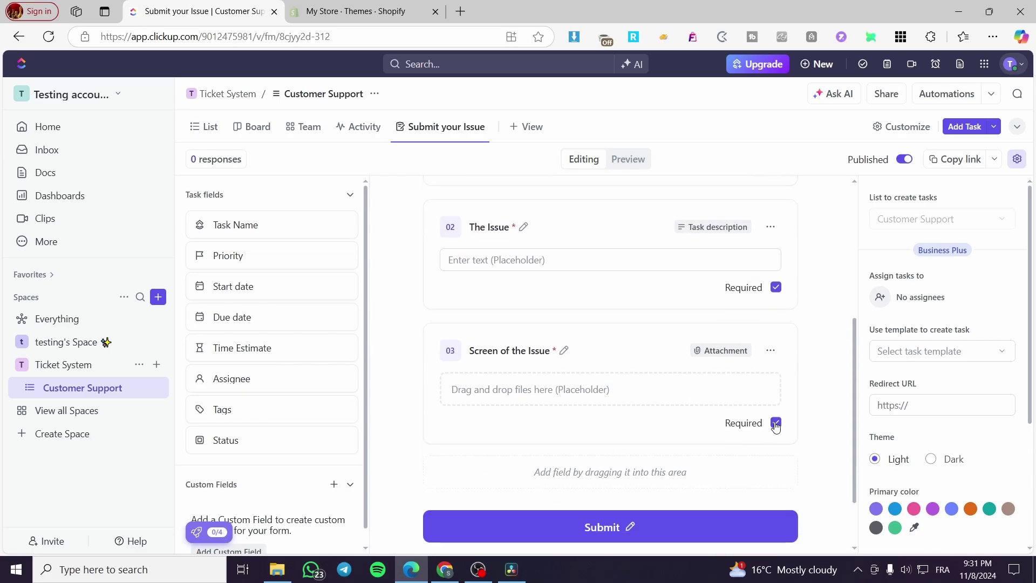
Make the Screen of the Issue field optional and switch the form to Preview
click(776, 422)
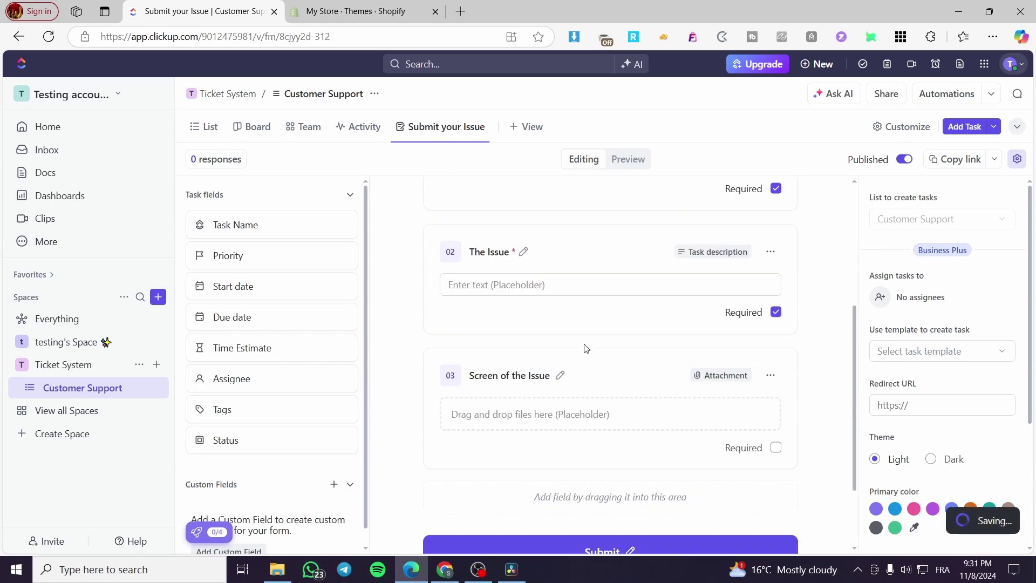
click(460, 134)
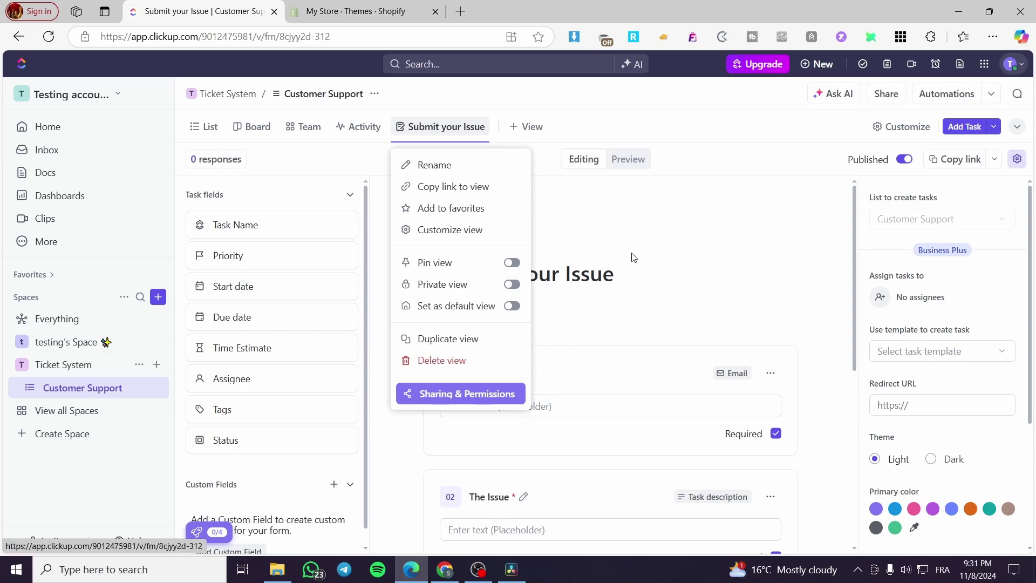
click(674, 219)
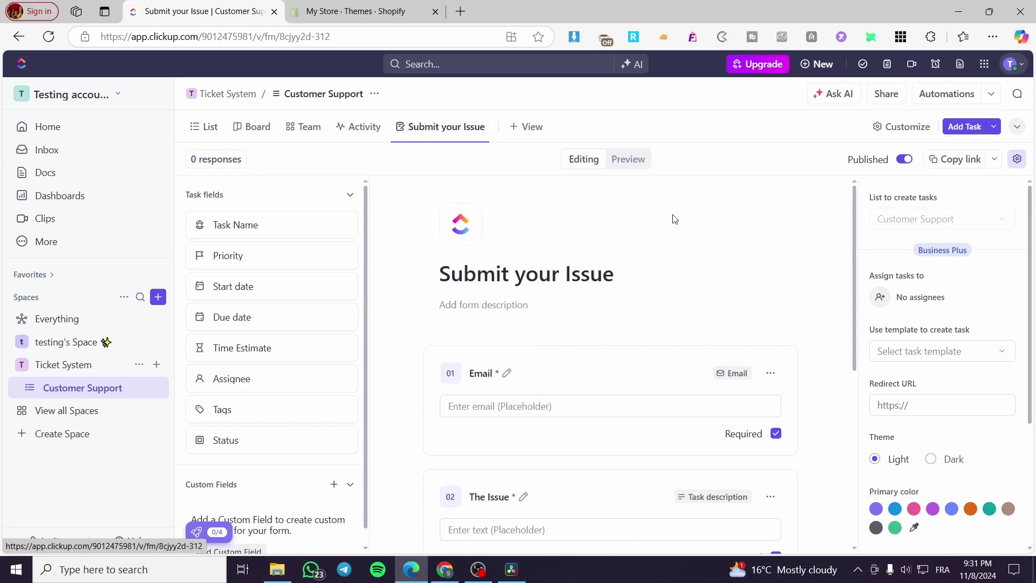
click(433, 139)
click(616, 161)
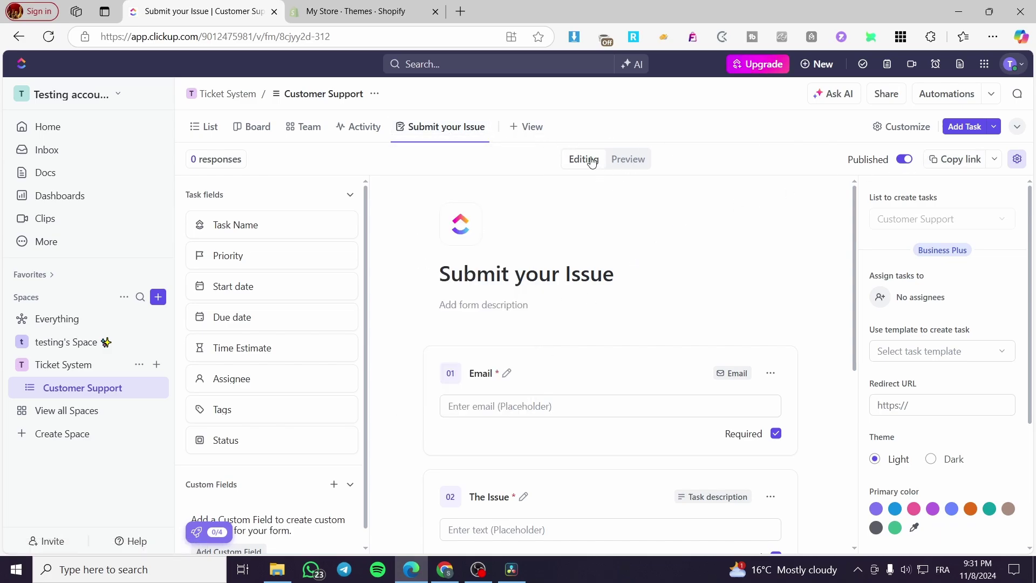
click(621, 160)
Autofill the Email with a saved address, describe the login problem in The Issue, and submit
click(521, 286)
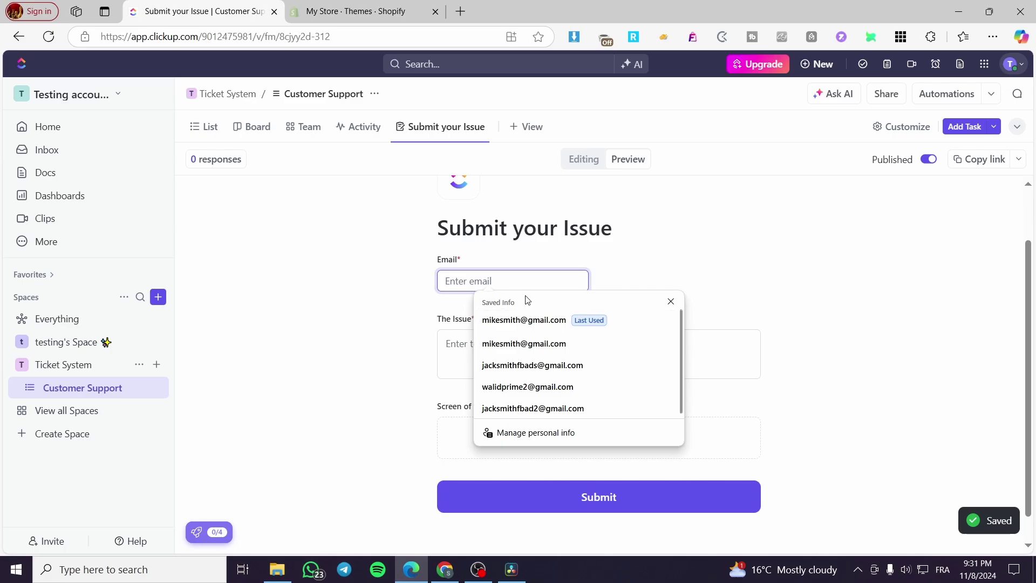
click(524, 348)
click(504, 284)
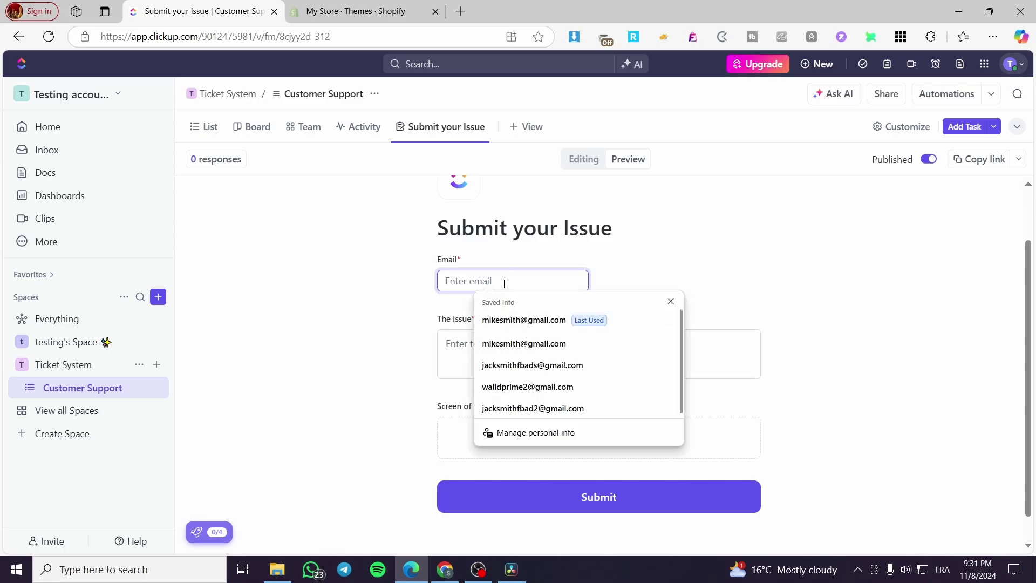
click(526, 343)
click(524, 347)
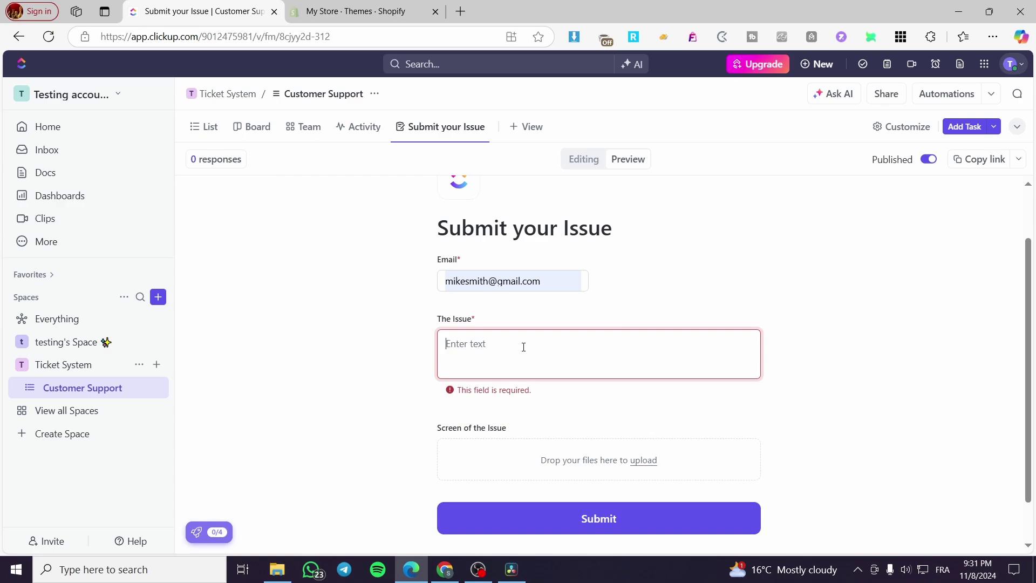
text(Problmem)
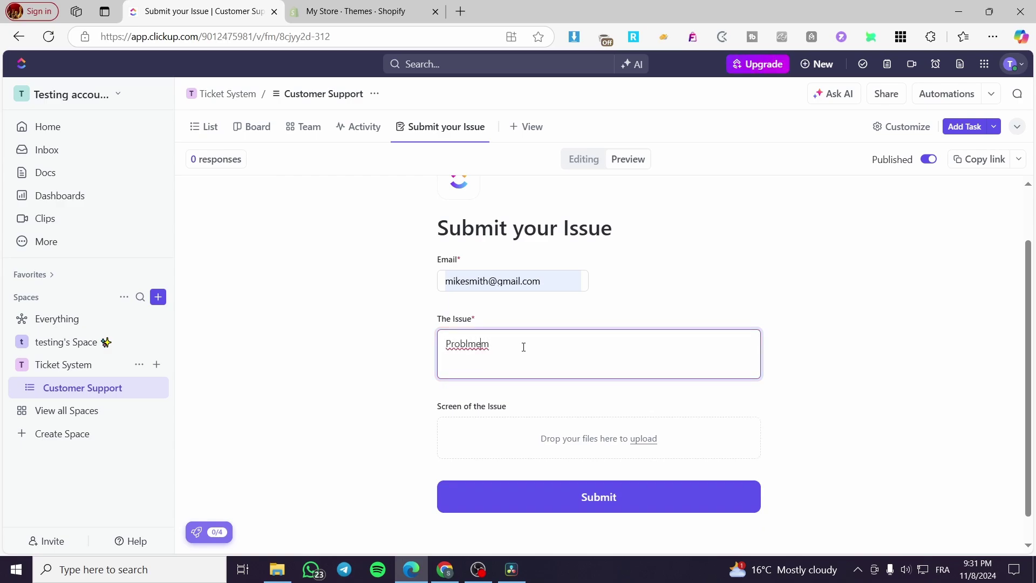
key(BackSpace)
text(with)
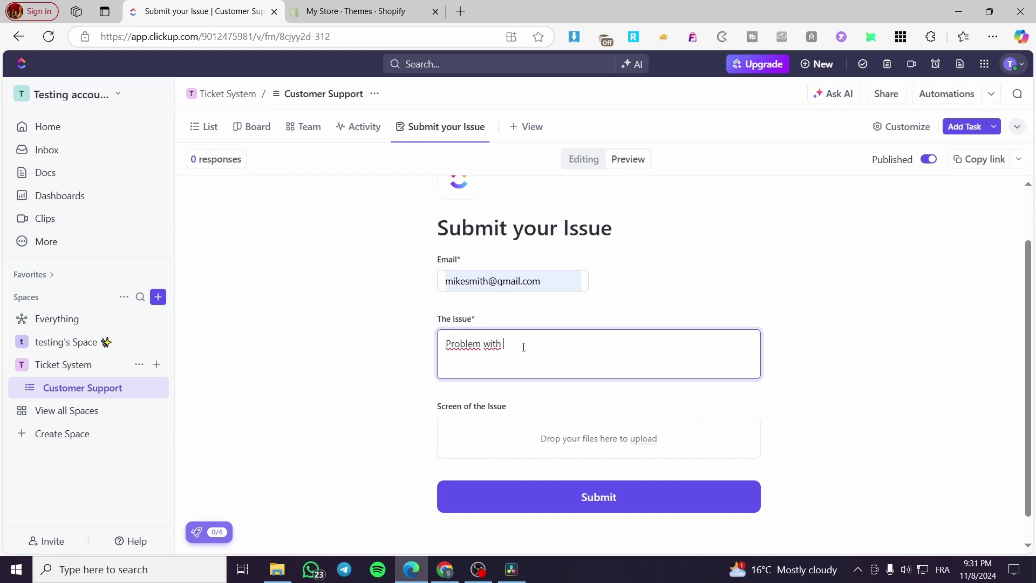
text( the l)
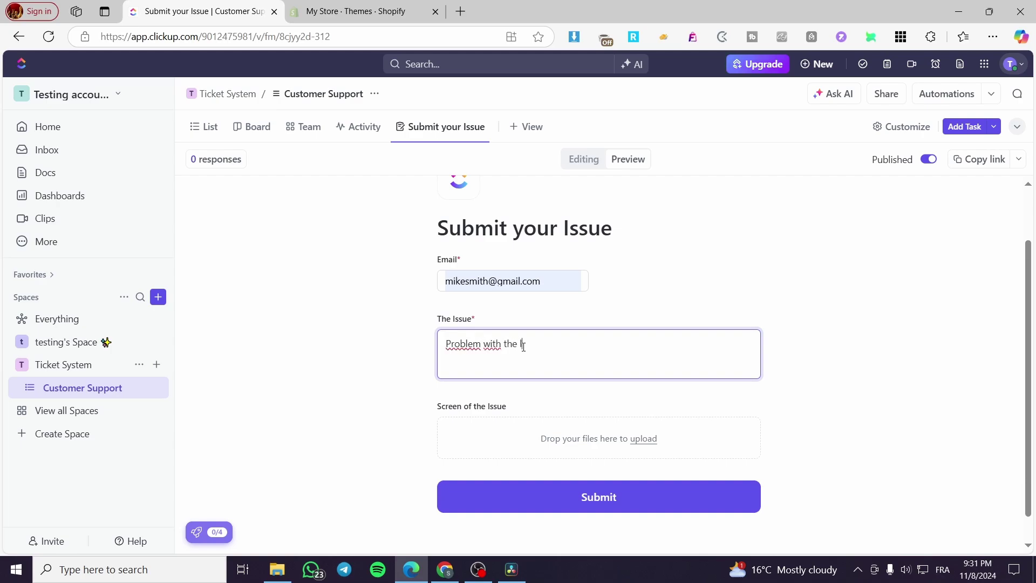
text(oggin)
click(606, 504)
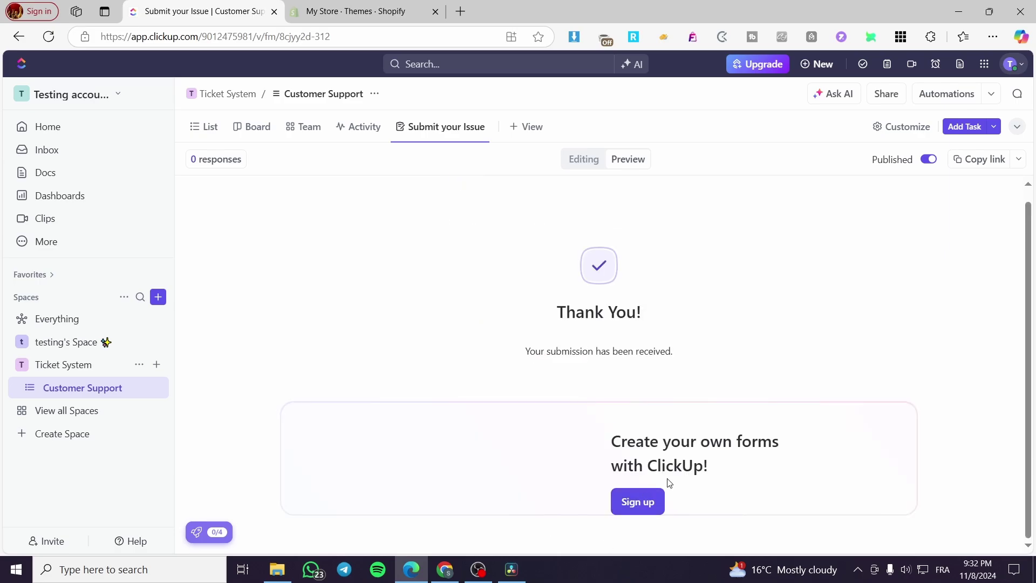
click(194, 127)
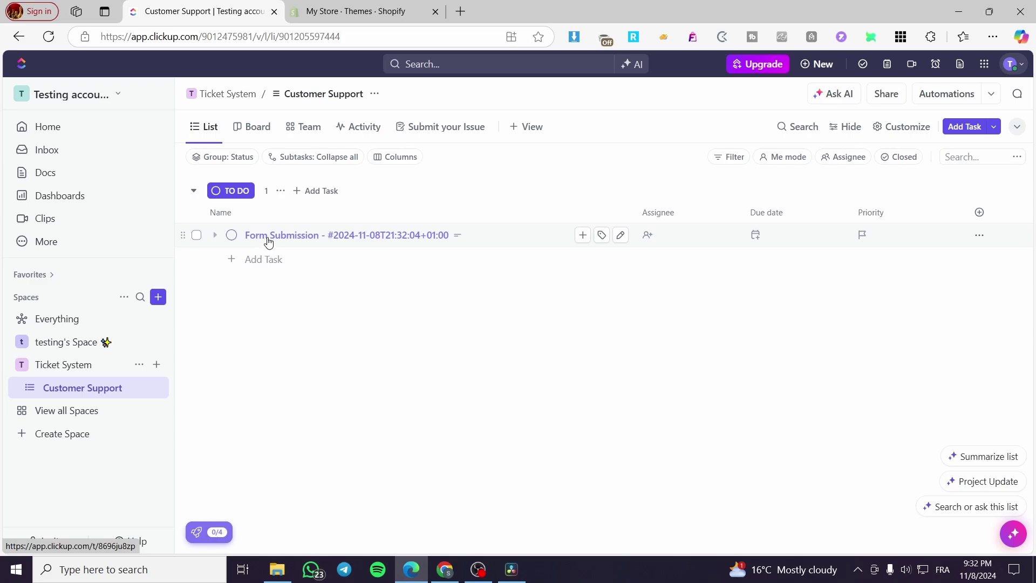
Open the new Form Submission task and review its 'Problem with the loggin' description and Email field
click(268, 241)
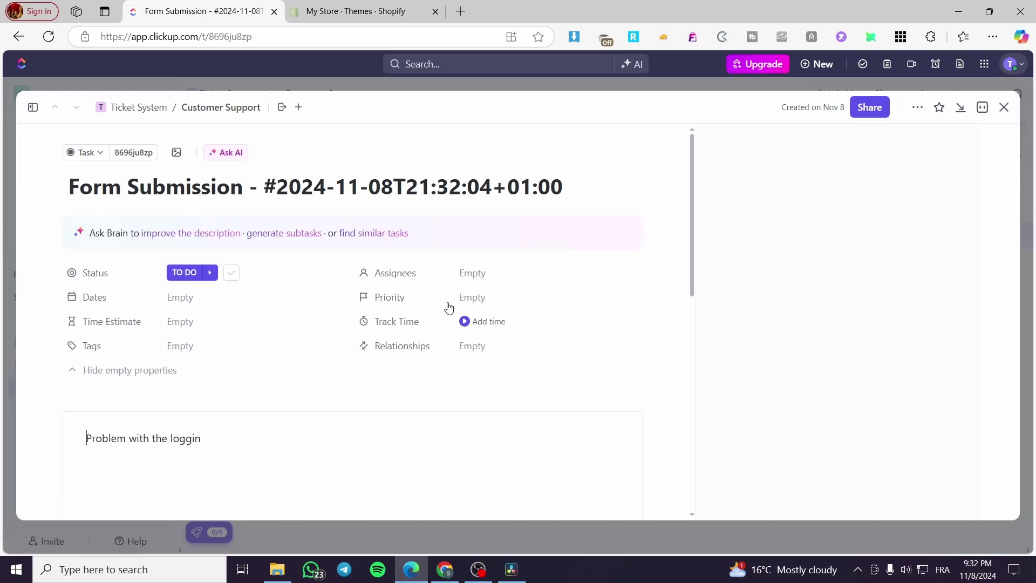
scroll(421, 288, down, 6)
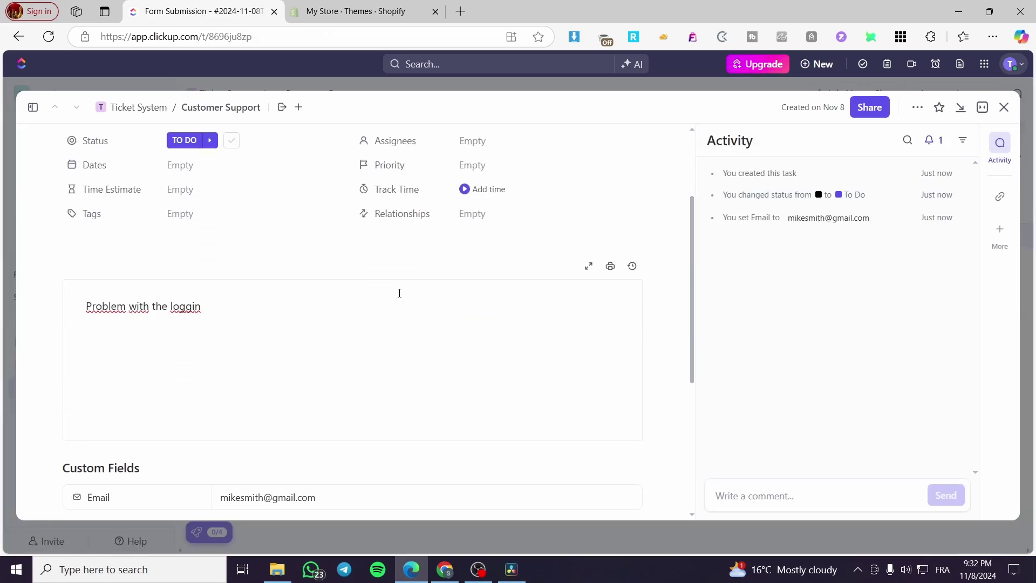
scroll(312, 303, down, 1)
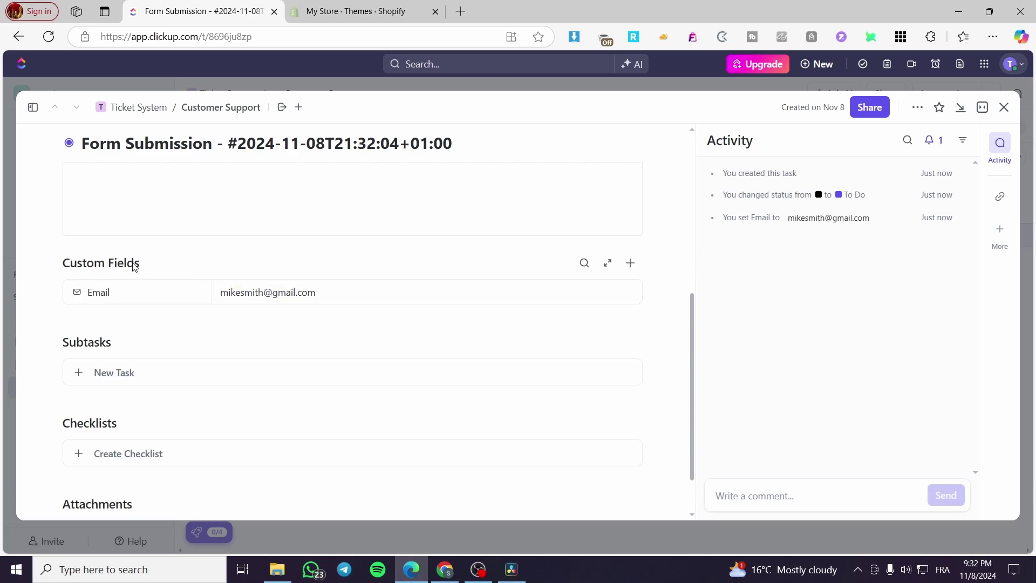
scroll(162, 272, up, 5)
scroll(254, 320, down, 5)
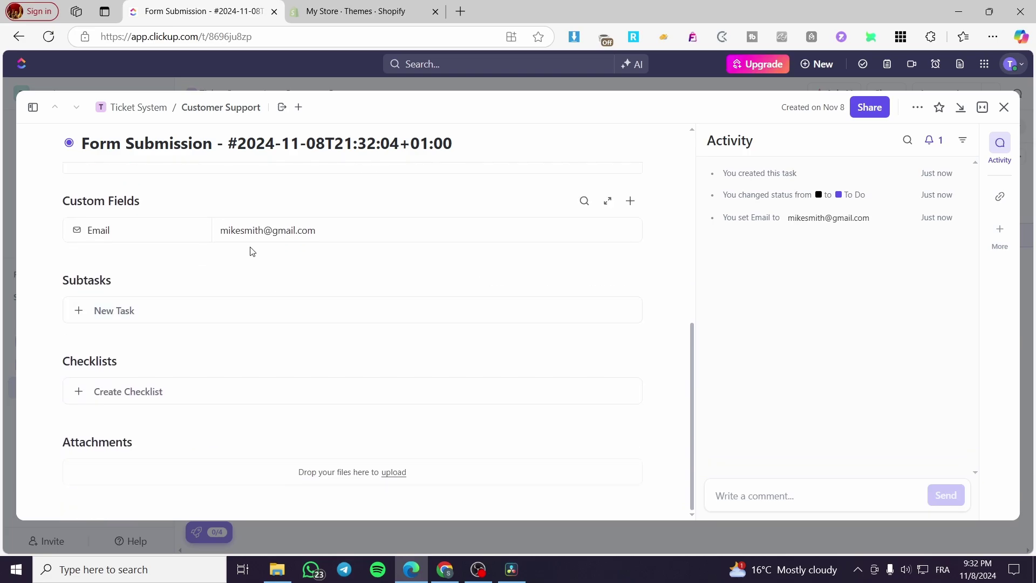
scroll(222, 329, up, 5)
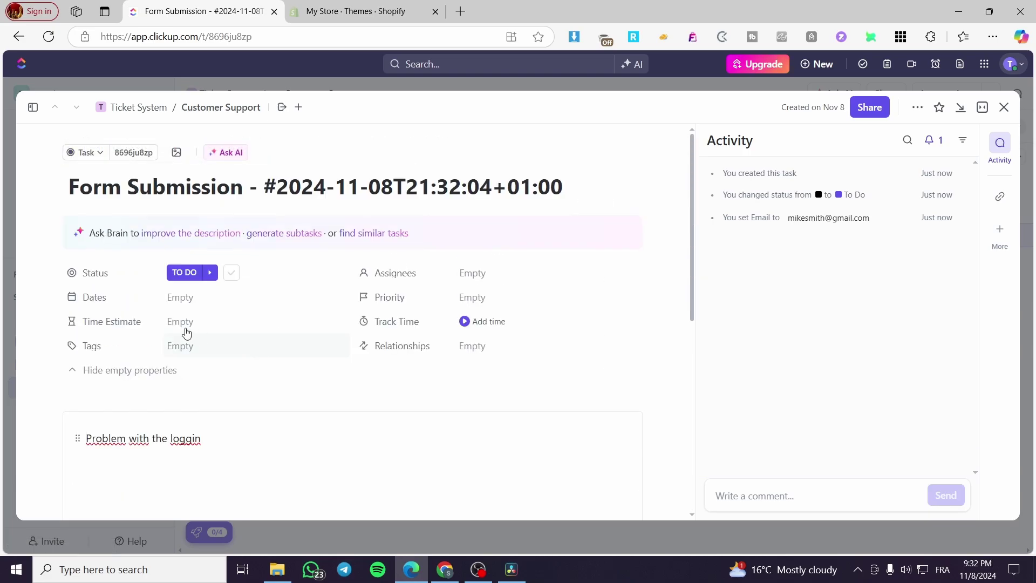
scroll(229, 428, down, 5)
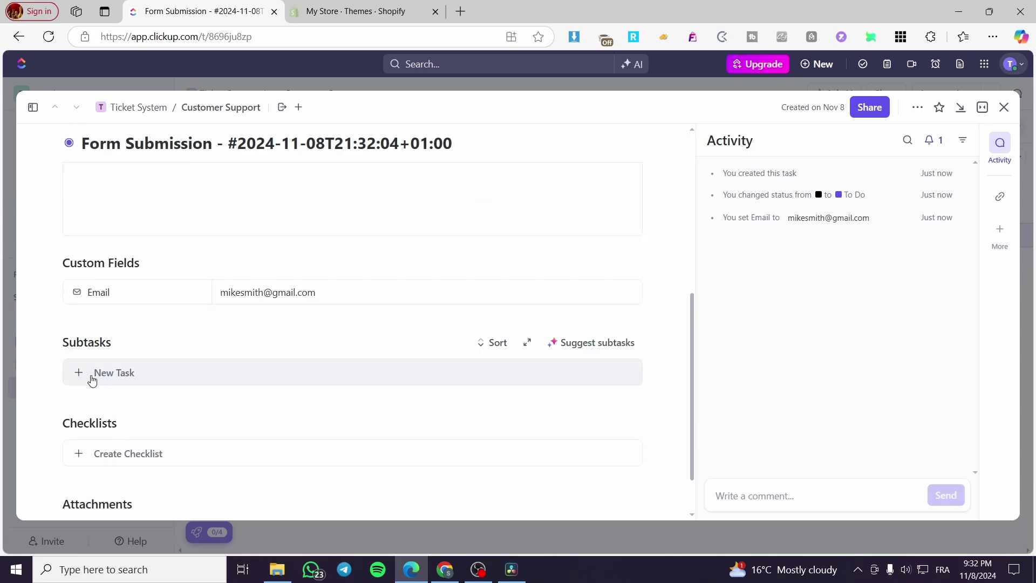
scroll(162, 375, down, 1)
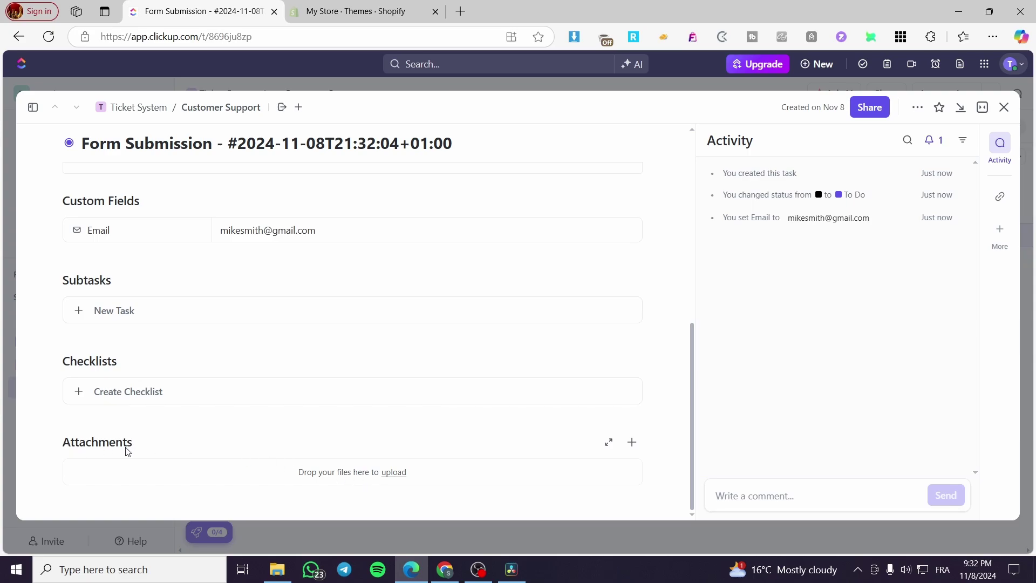
scroll(504, 474, up, 5)
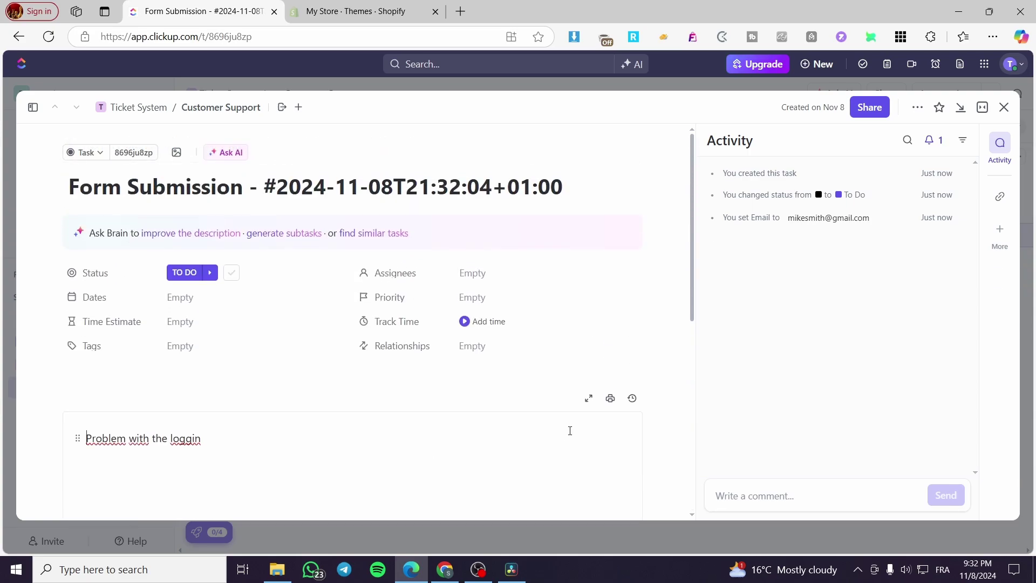
Start an email reply on the task, skip account sign-in, and address it to the submitter's suggested email
click(785, 486)
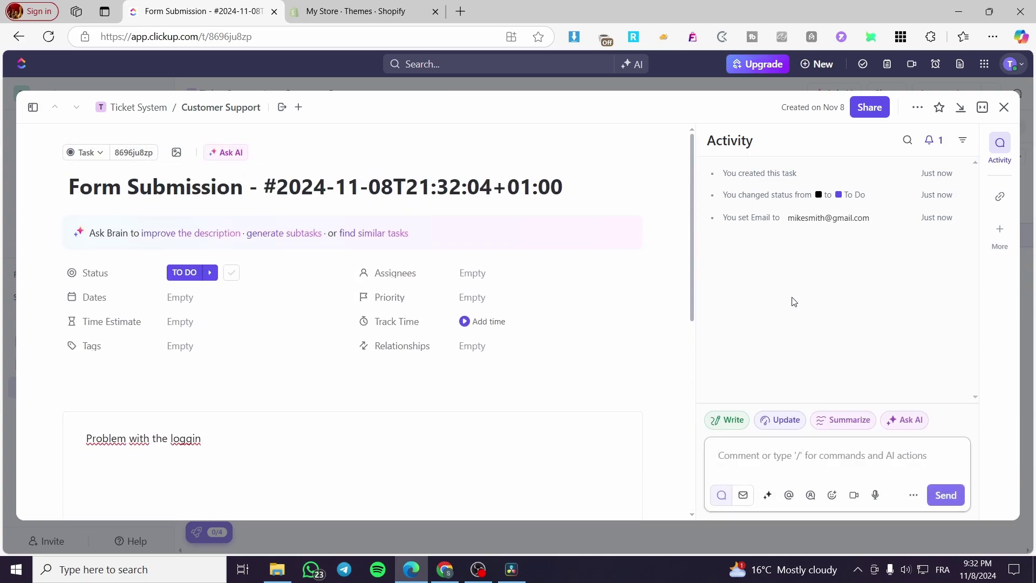
click(788, 352)
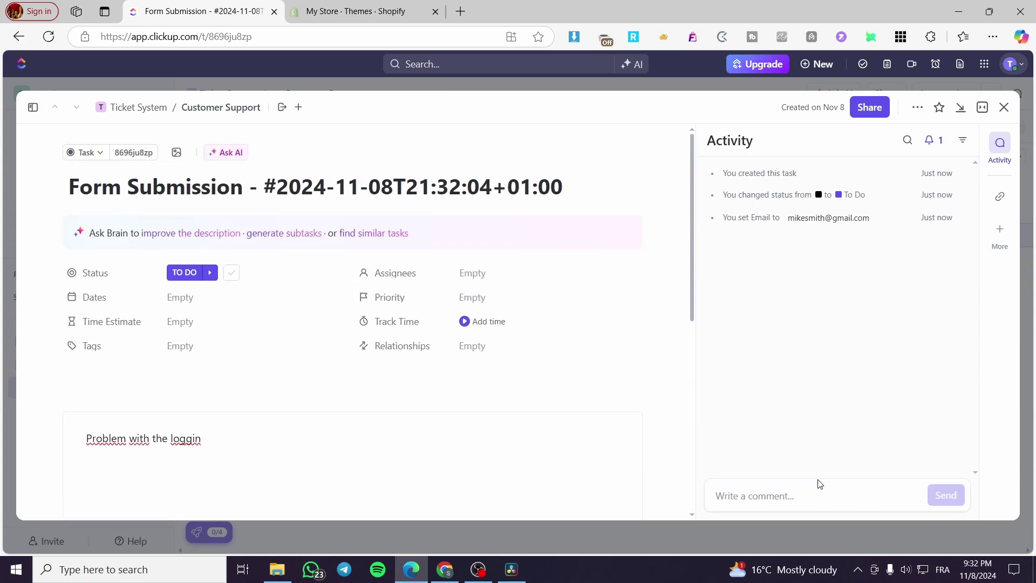
click(780, 497)
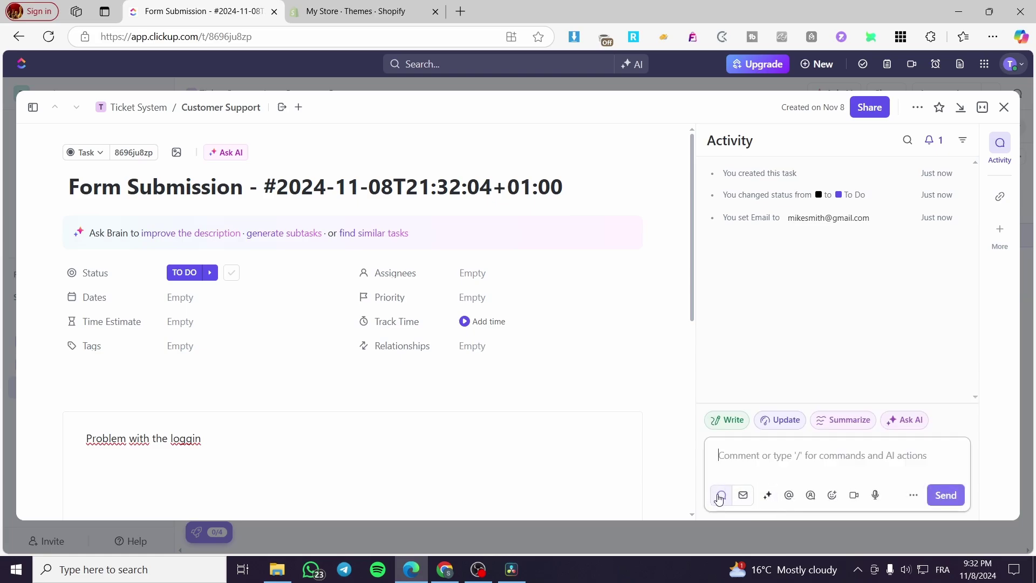
click(743, 495)
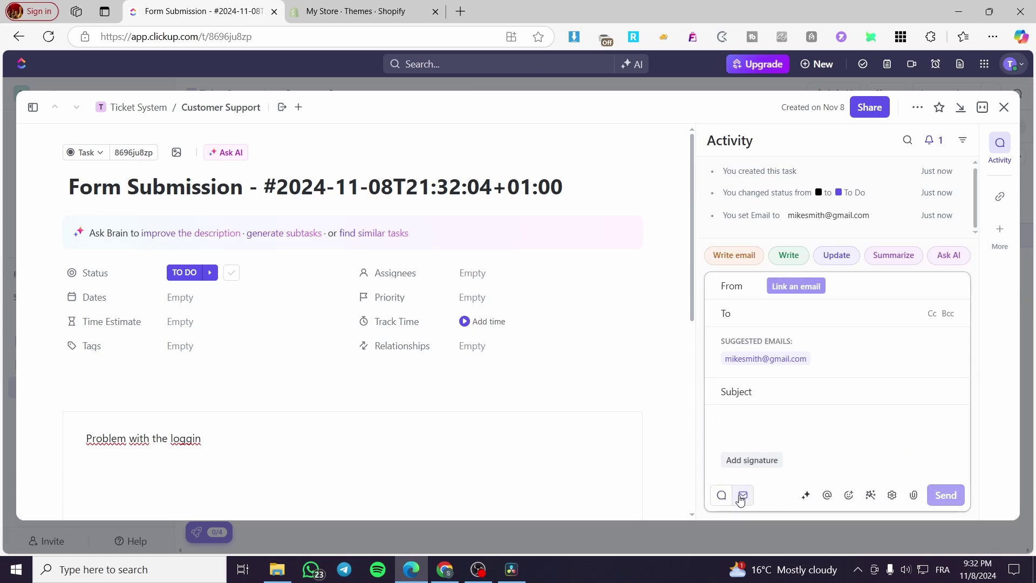
click(788, 291)
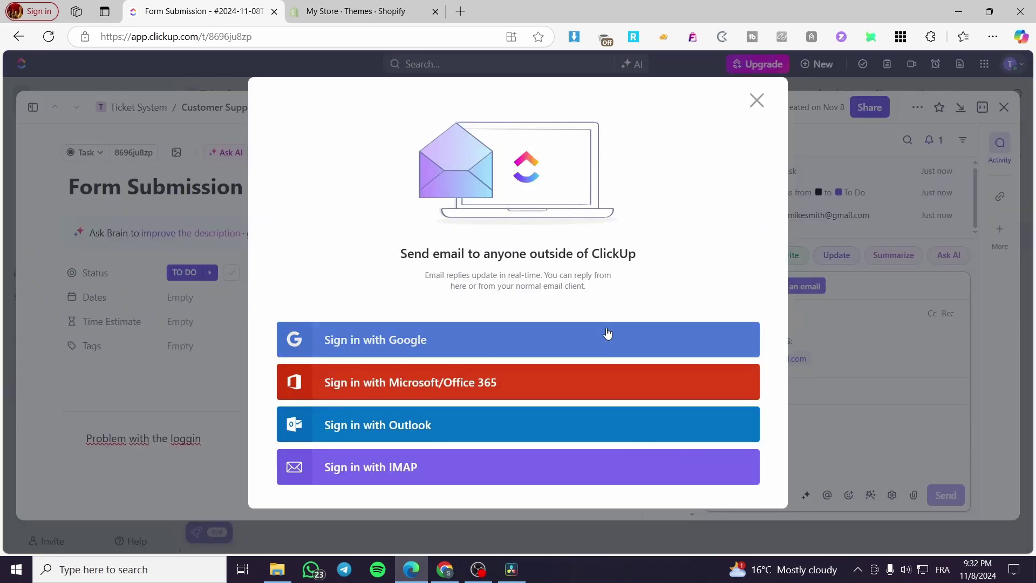
click(758, 101)
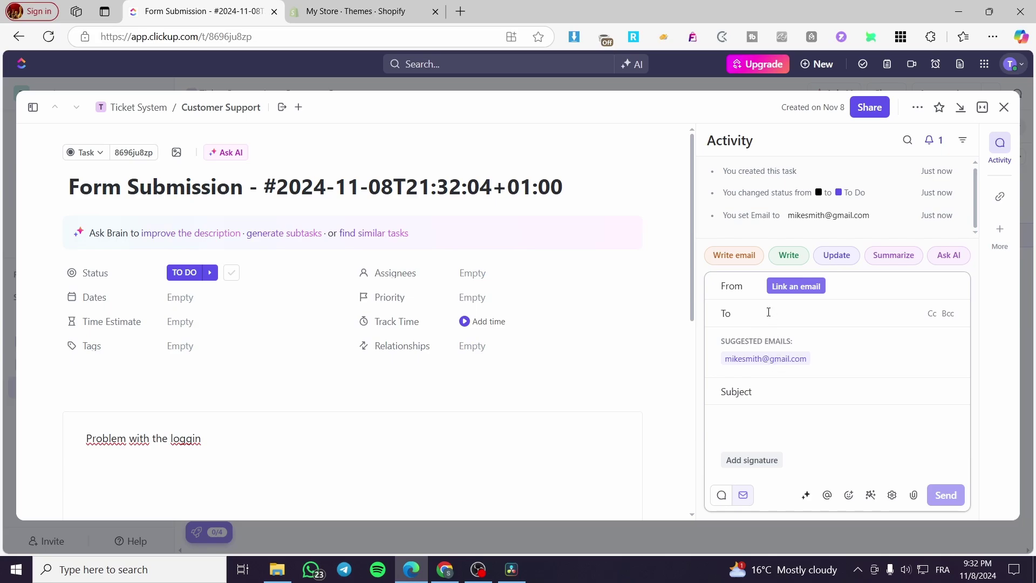
click(769, 358)
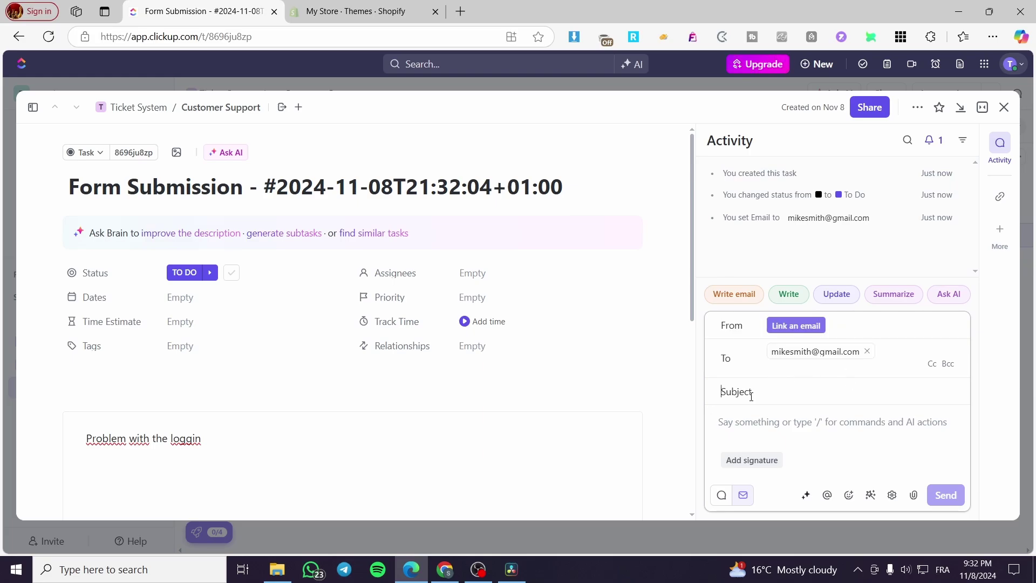
Set the email subject to 'RE: Form Submission - #2024-11-08T21:32:04+01:00' using the copied task title
text(RE:)
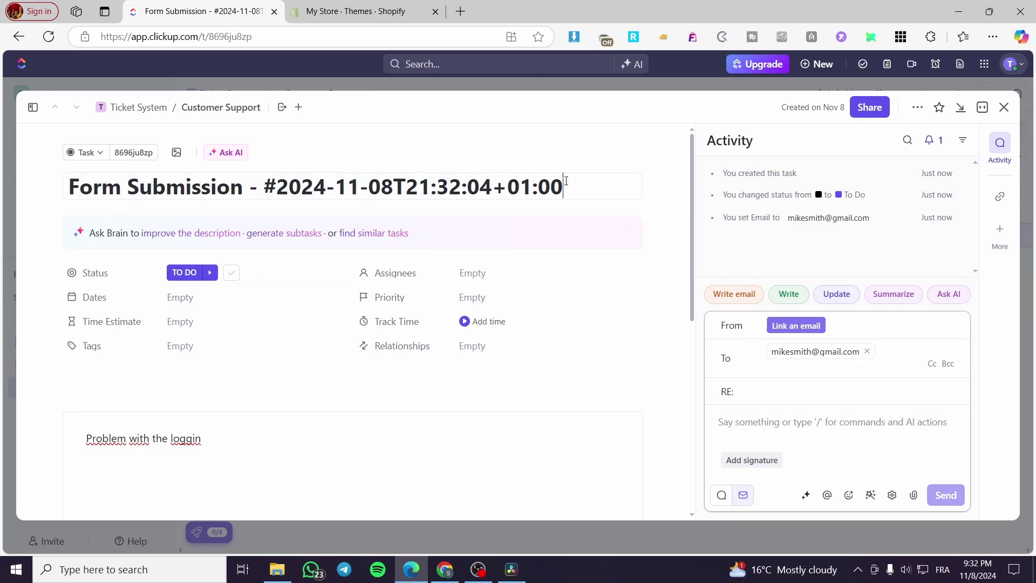
drag(564, 188, 25, 193)
key(ctrl+c)
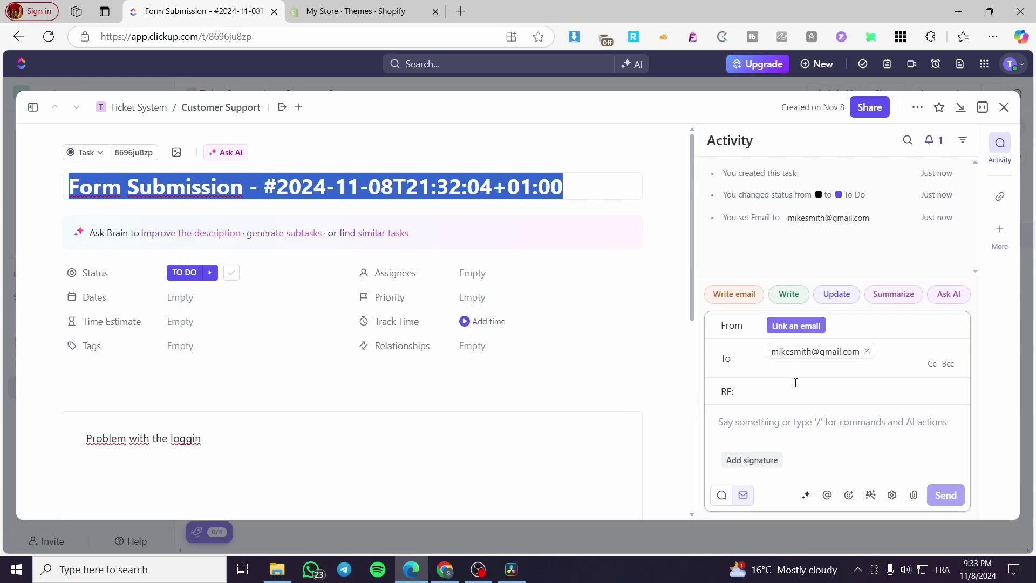
click(798, 378)
key(ctrl+v)
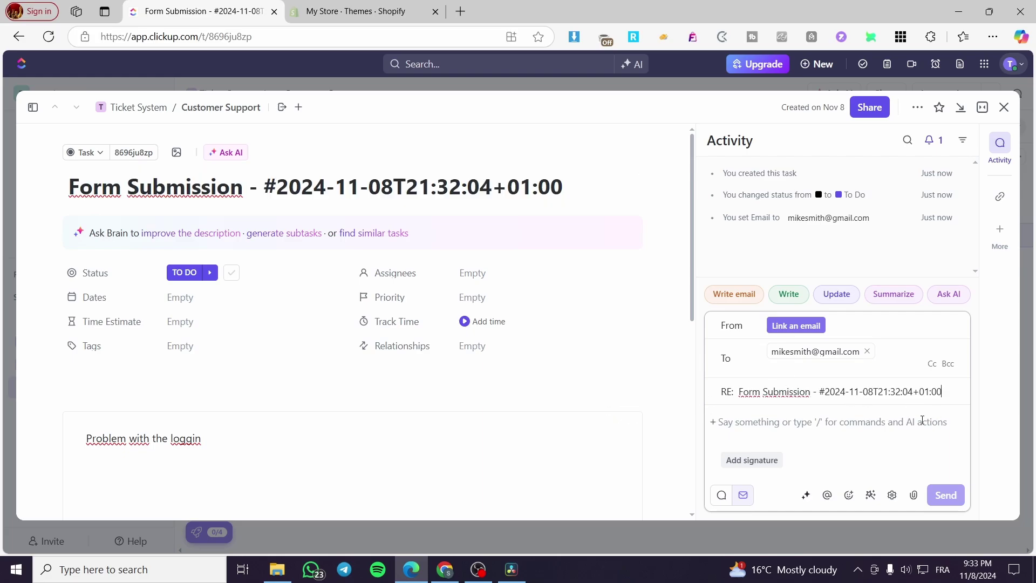
click(854, 425)
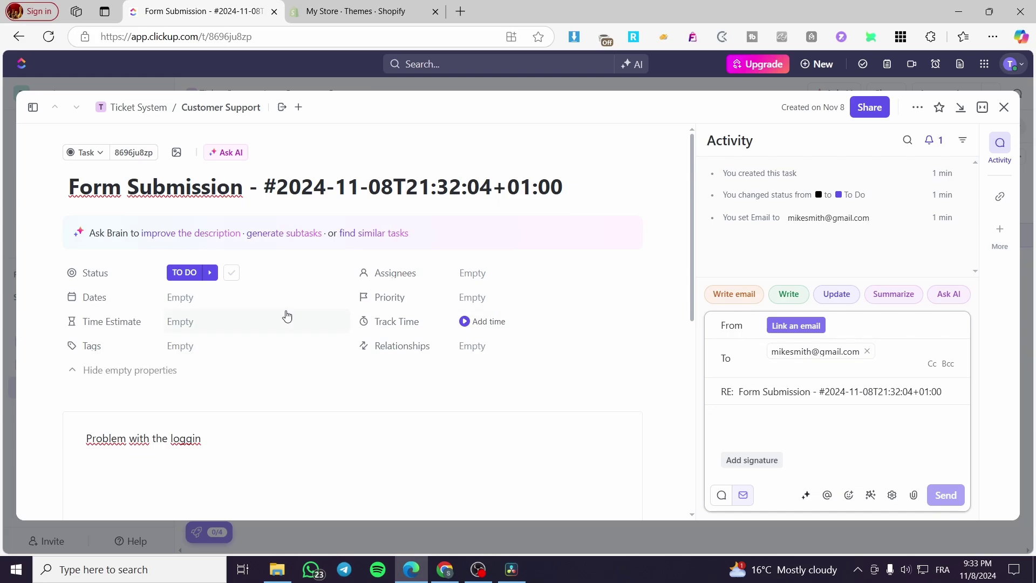
click(210, 274)
click(211, 277)
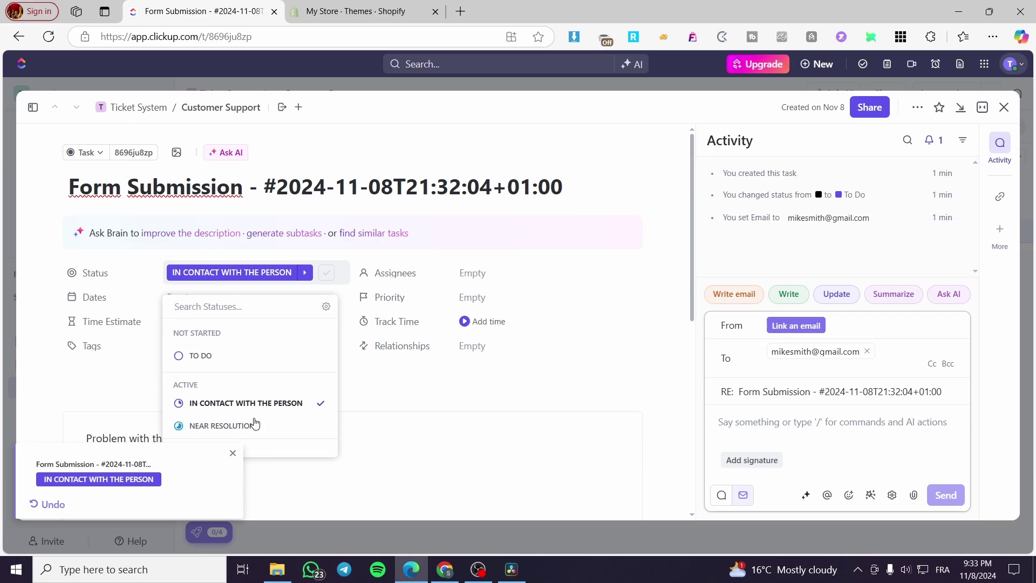
click(232, 455)
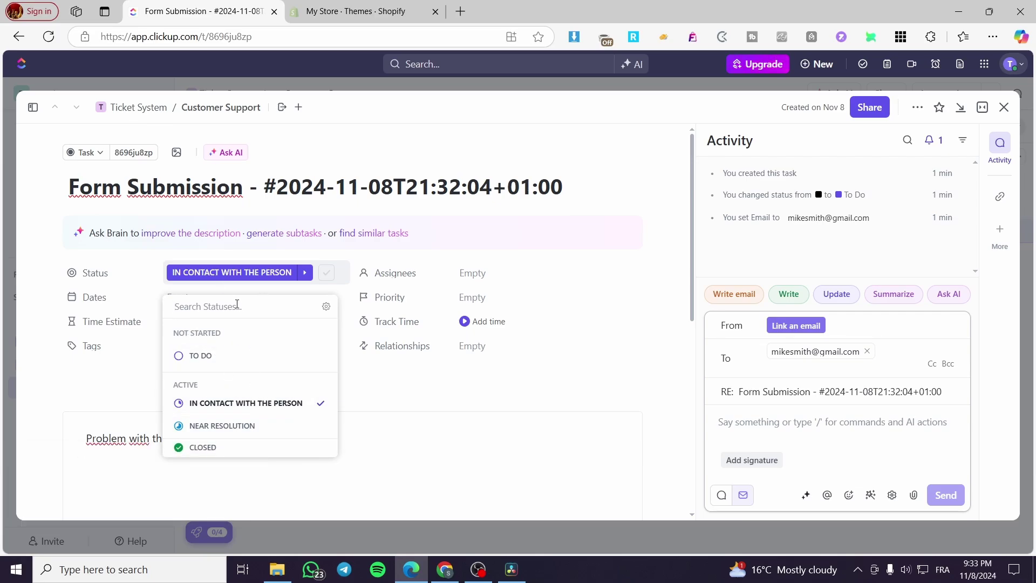
click(201, 355)
click(211, 272)
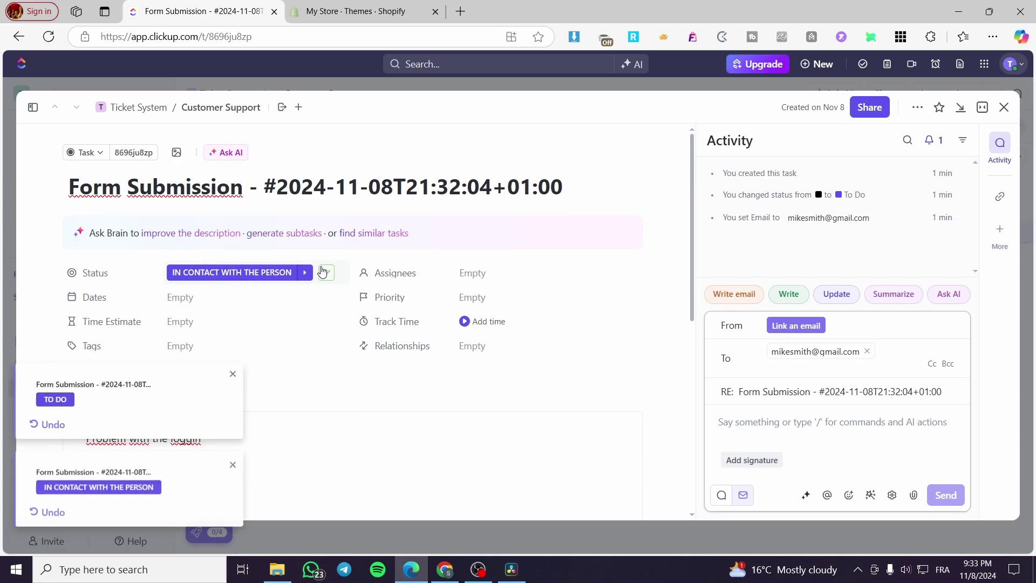
click(305, 273)
click(257, 273)
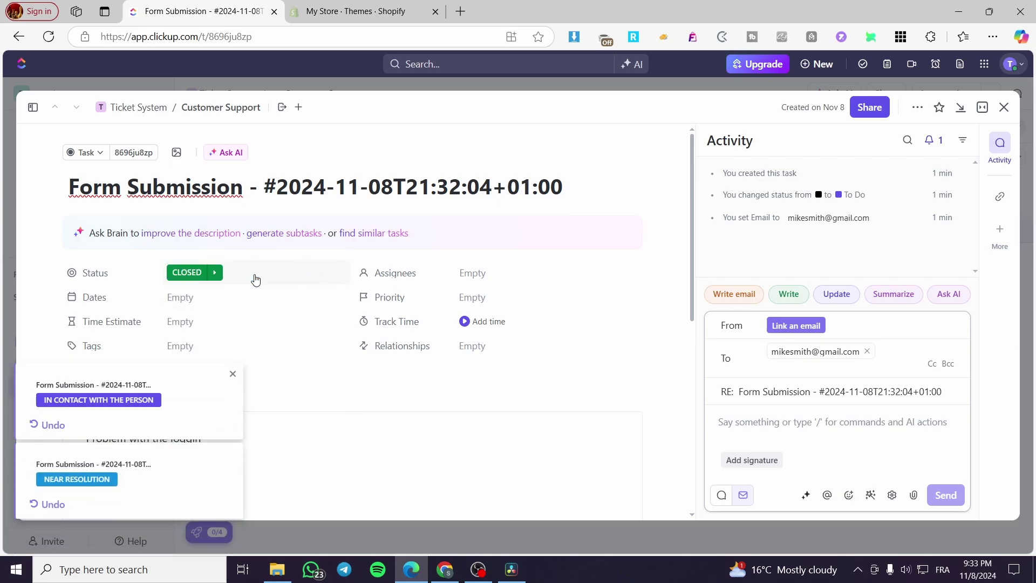
click(215, 273)
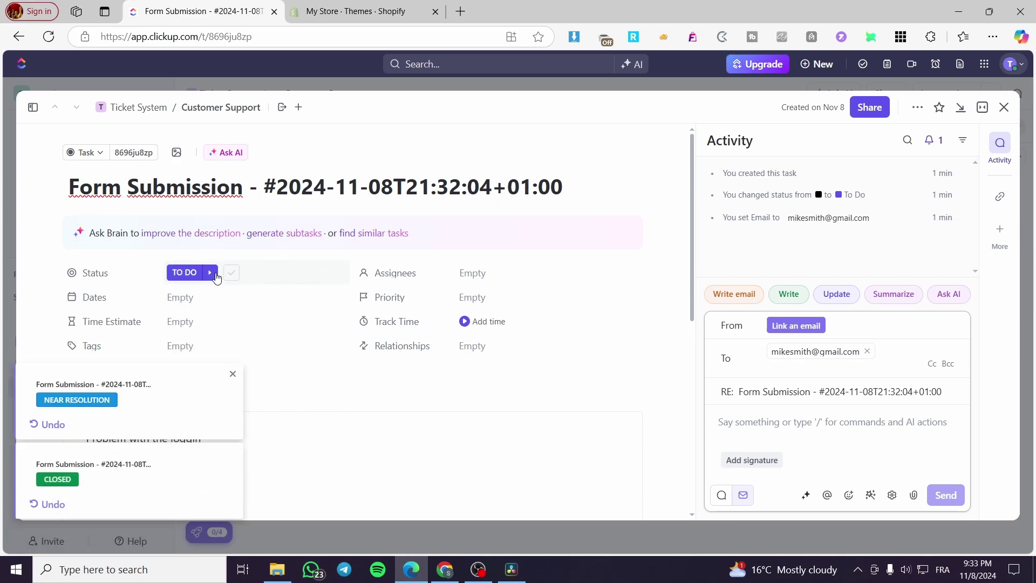
click(185, 272)
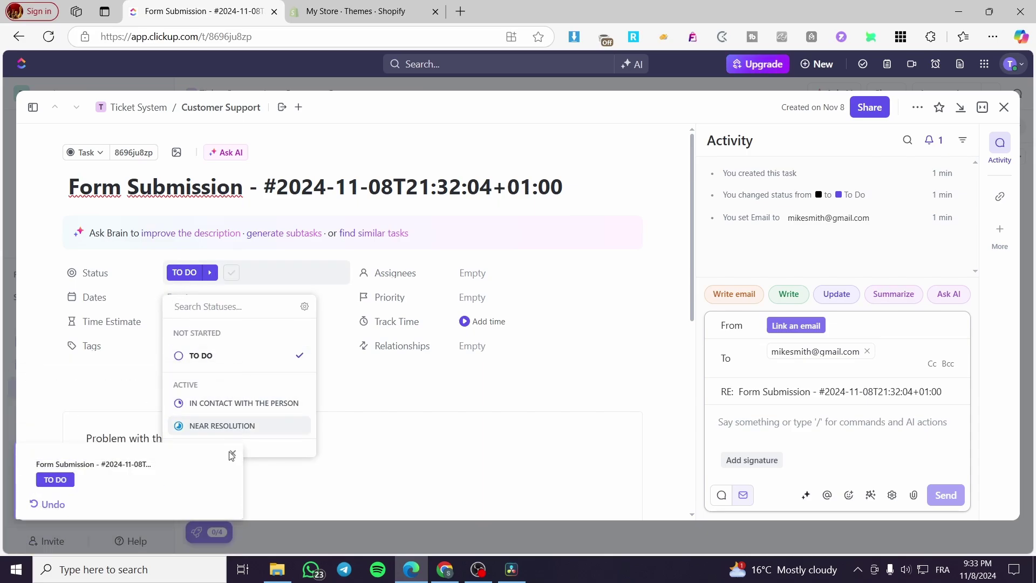
click(233, 453)
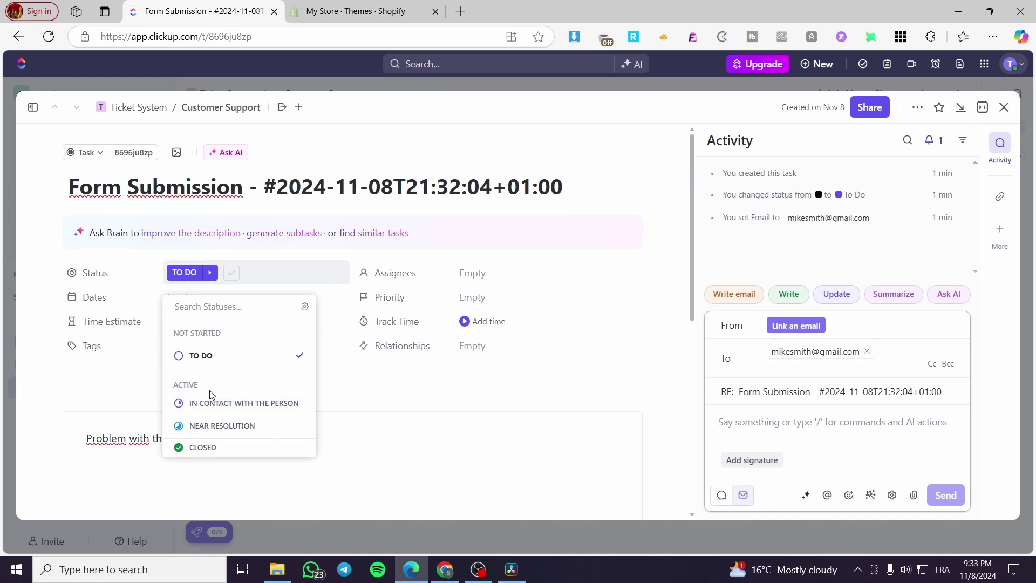
click(625, 345)
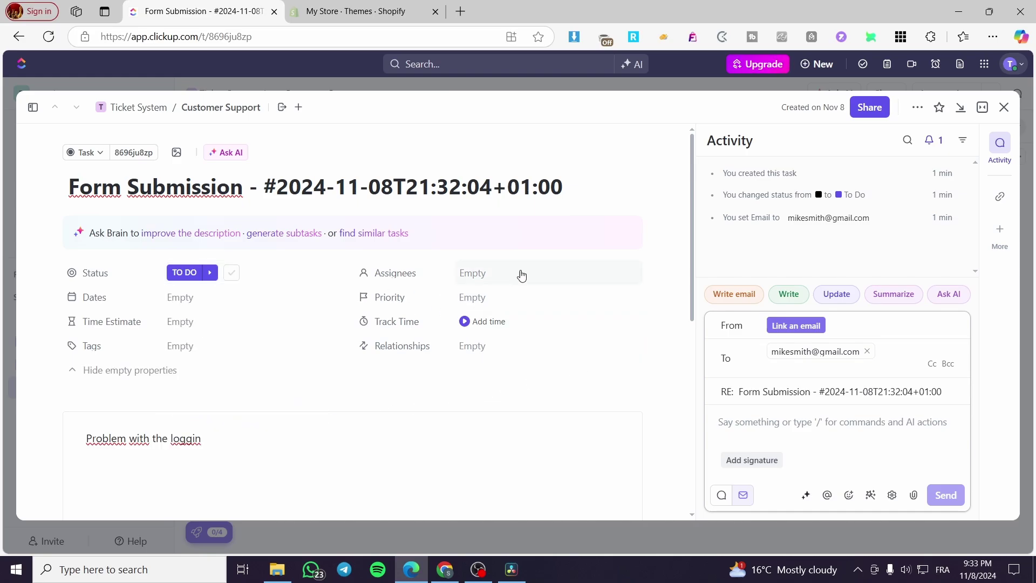
Assign the task to yourself and set its priority to Urgent
click(468, 273)
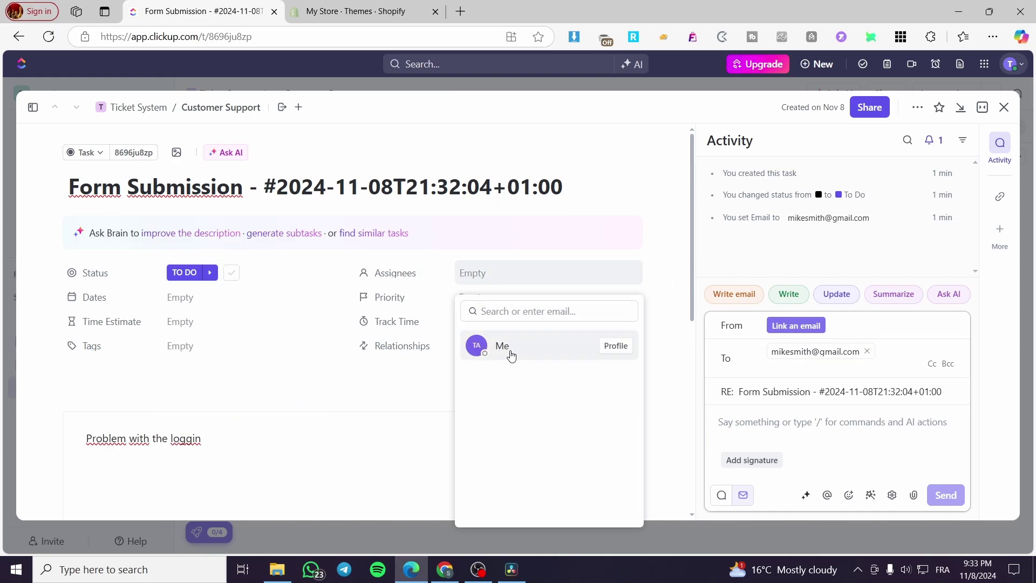
click(504, 346)
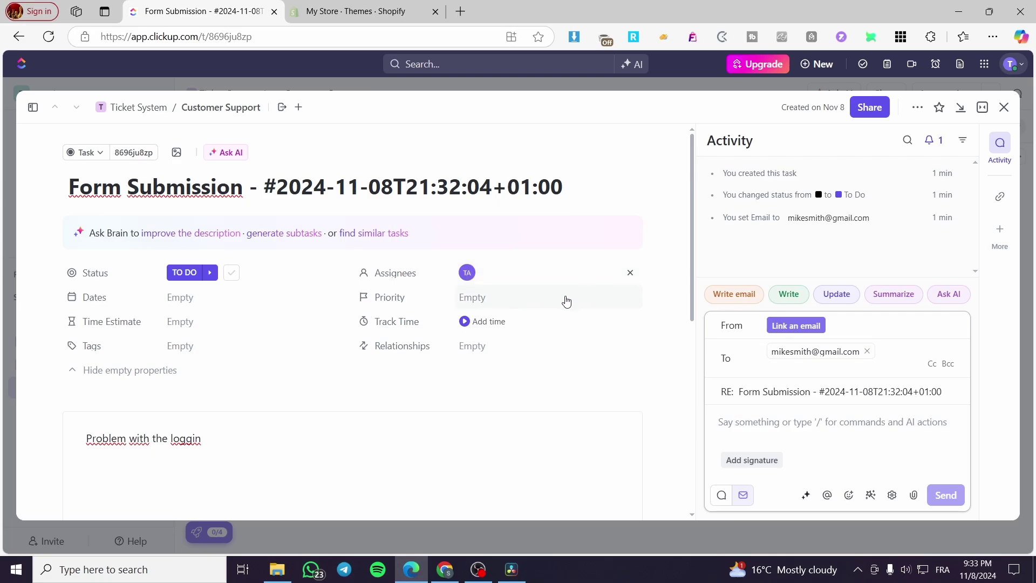
click(499, 300)
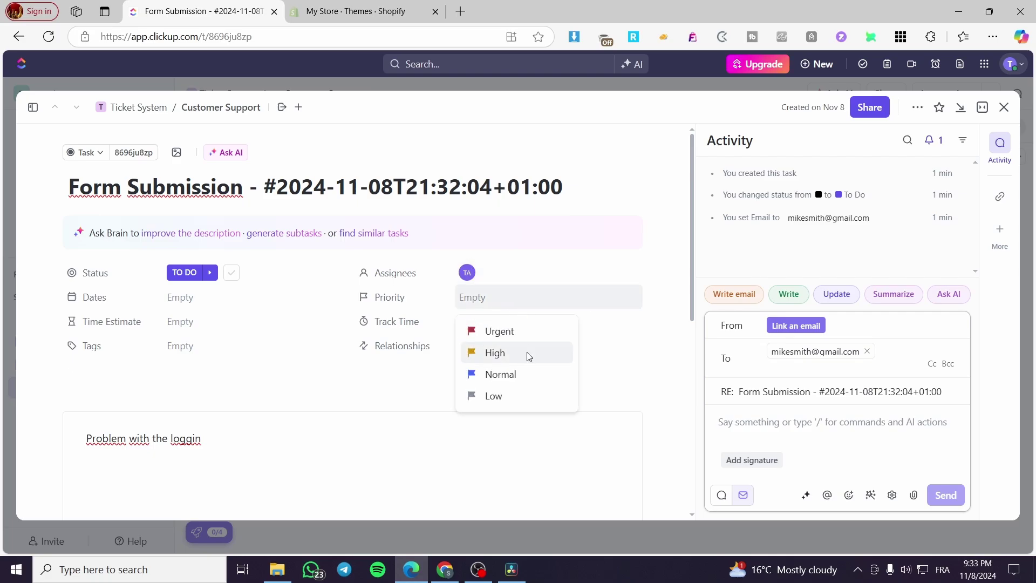
click(526, 354)
click(514, 298)
click(540, 332)
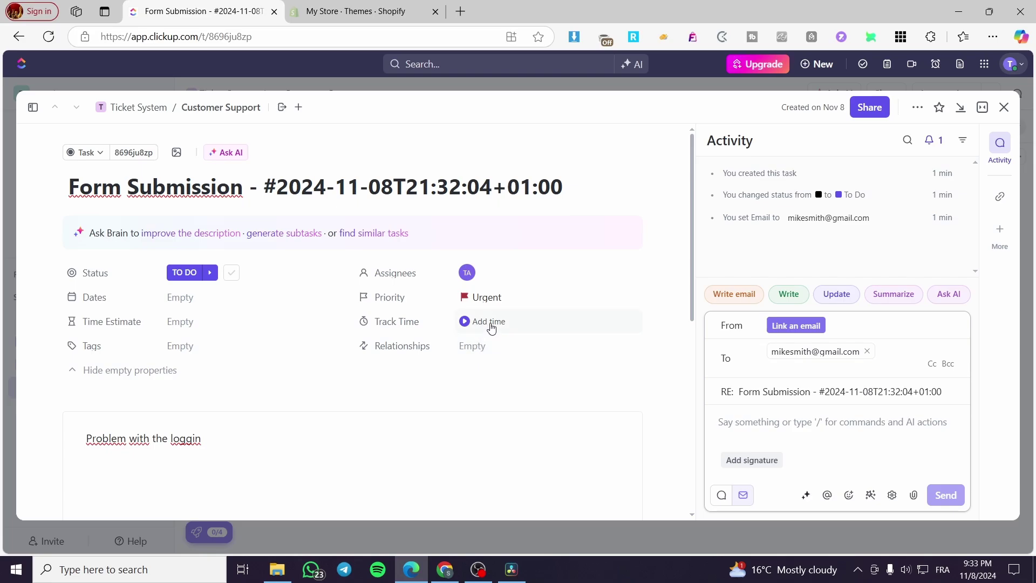
Leave tags empty, close the task, and begin editing the TO DO status group
click(191, 347)
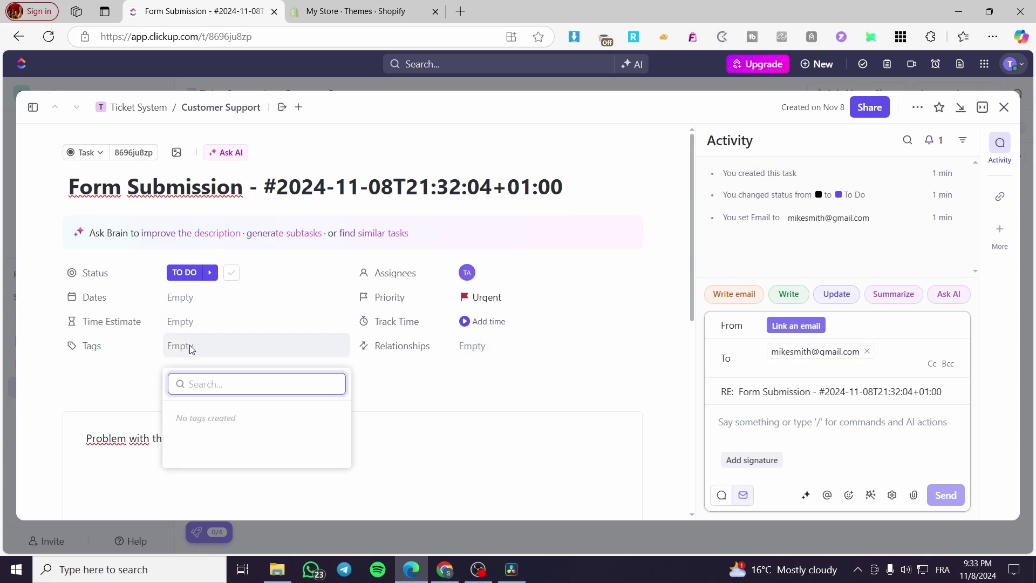
click(46, 330)
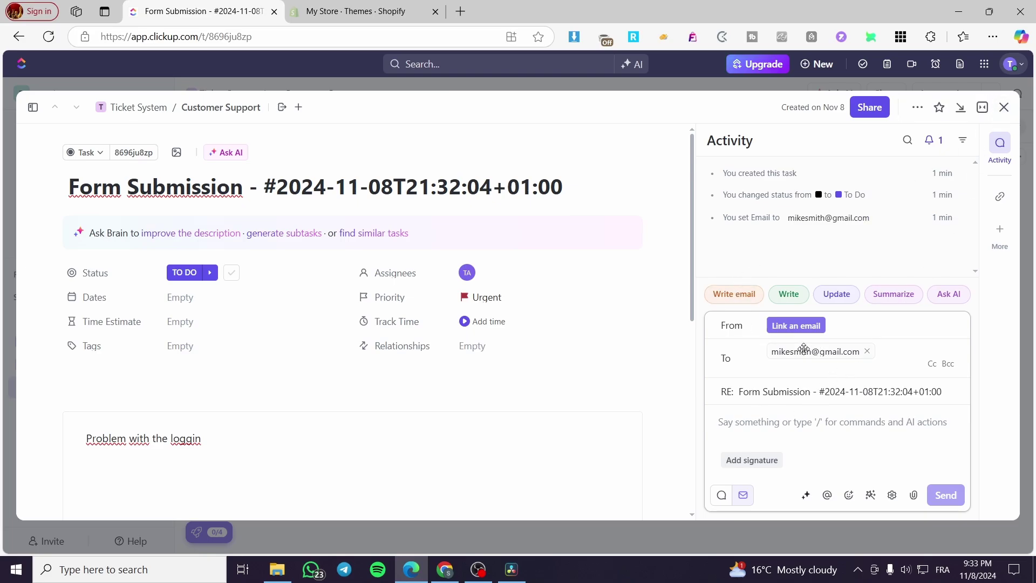
click(1005, 107)
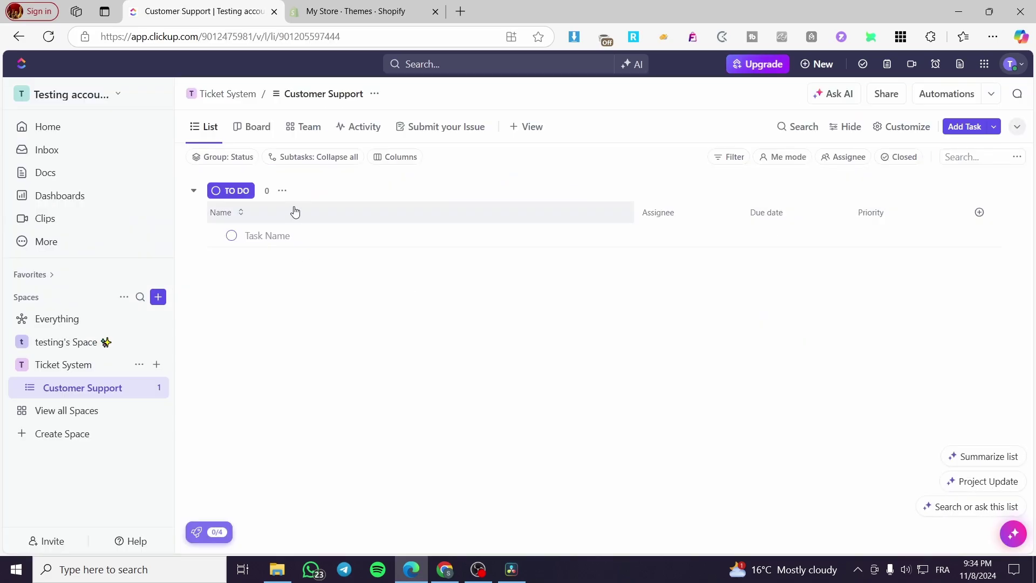
click(232, 192)
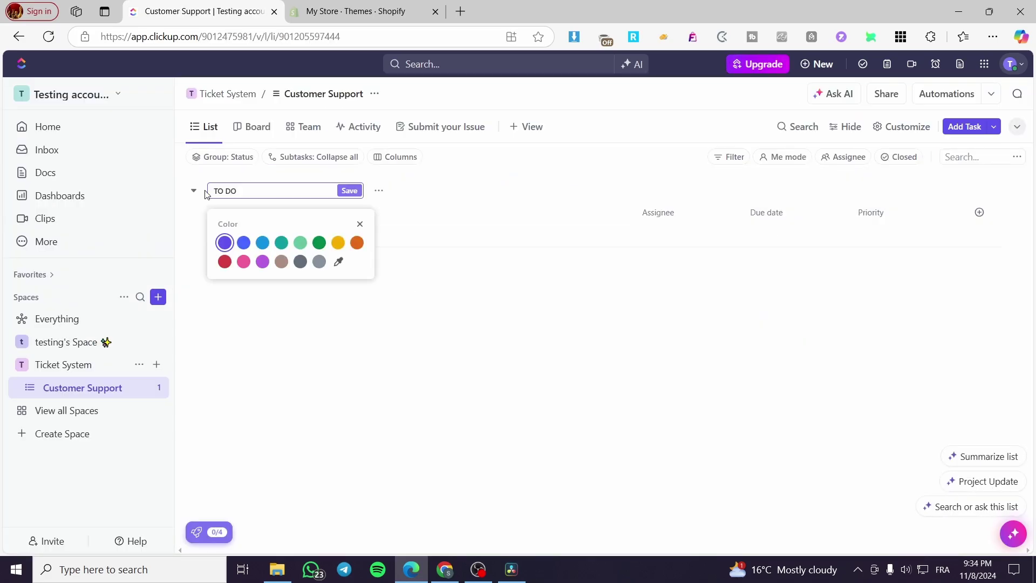